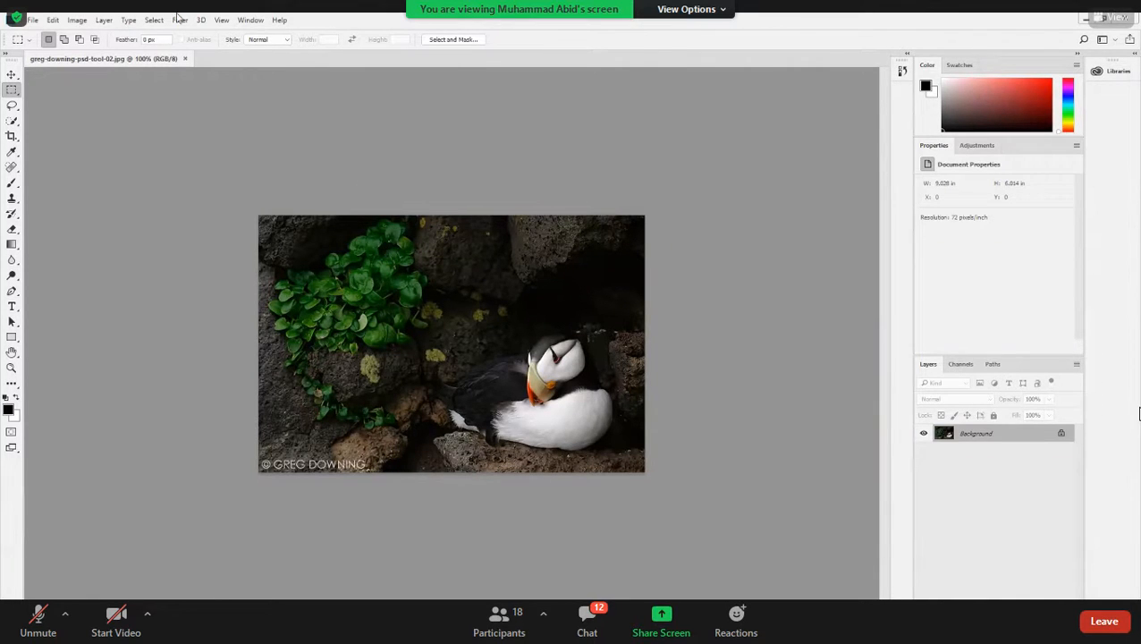
- Open Image > Adjustments > Shadows/Highlights on the puffin photo to preview brightened shadows
click(85, 23)
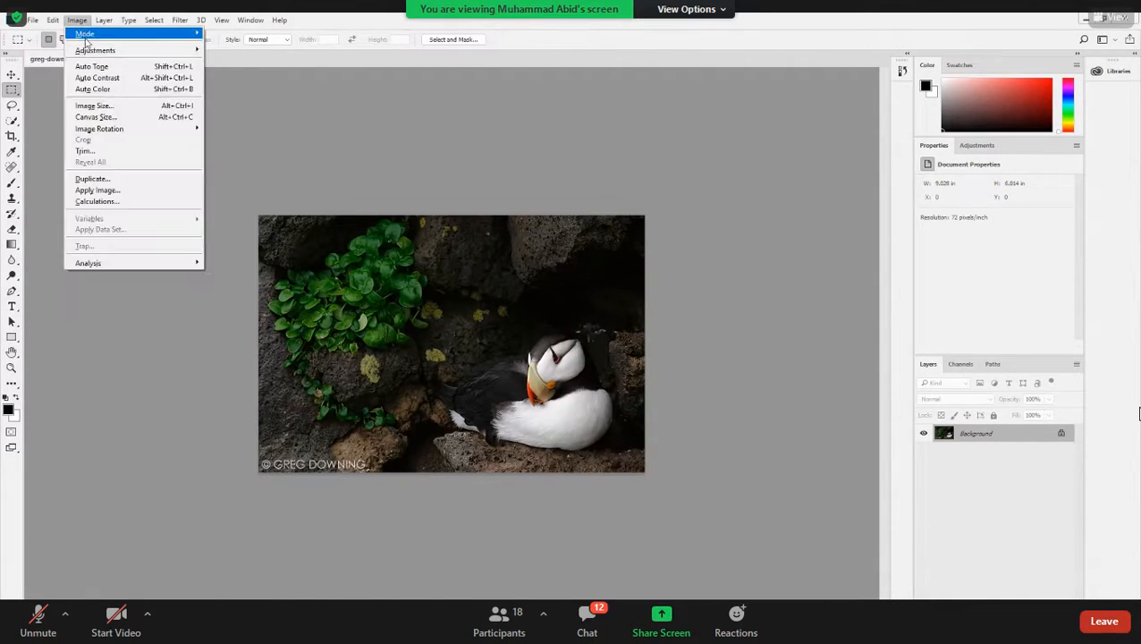
mouse_move(148, 52)
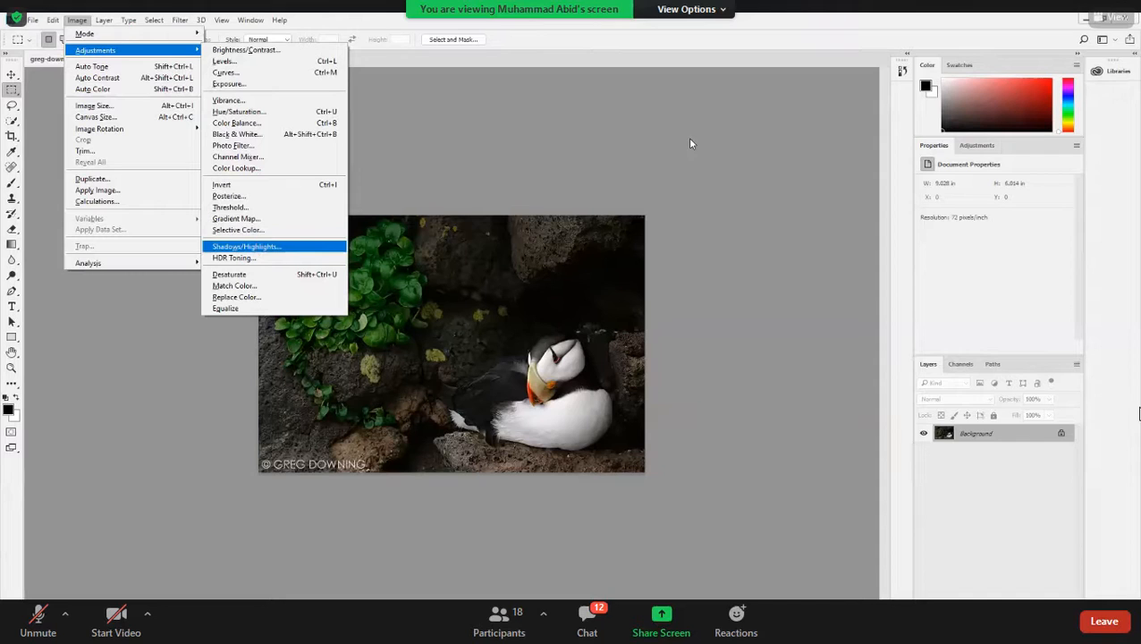
key(Return)
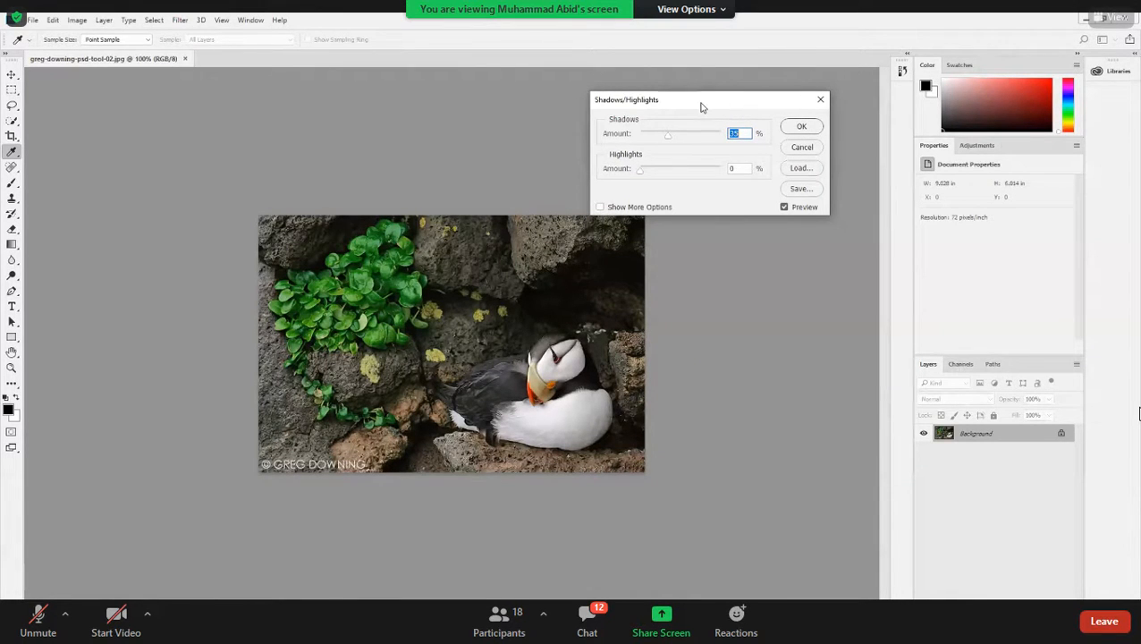
- Move the Shadows/Highlights dialog aside, then cancel it so the puffin stays dark
drag(737, 105, 701, 106)
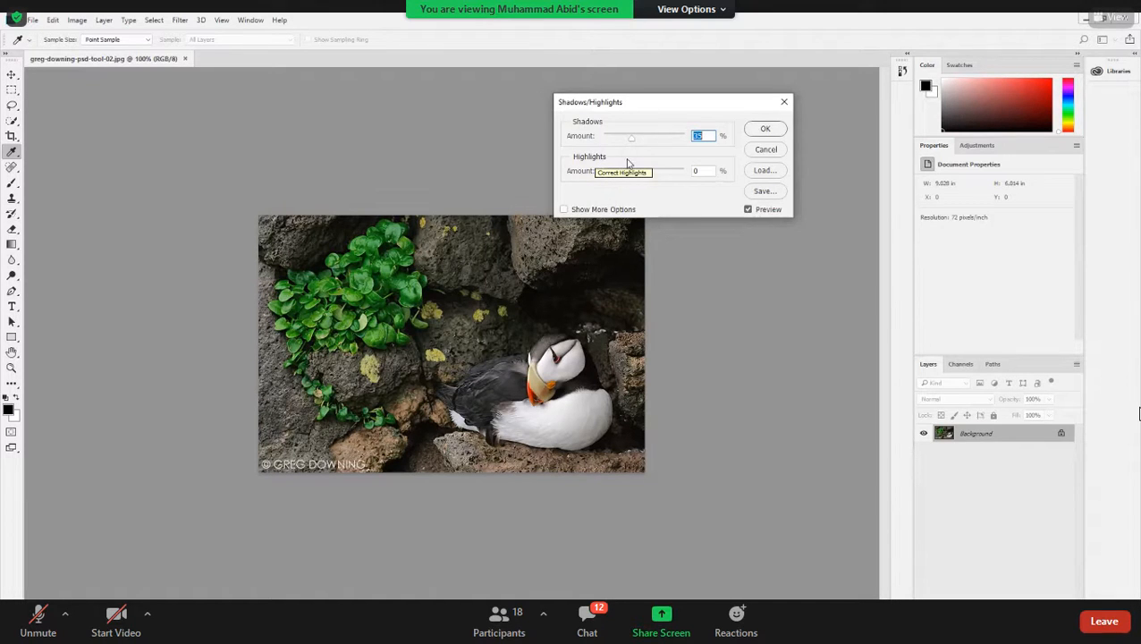
drag(647, 109, 628, 162)
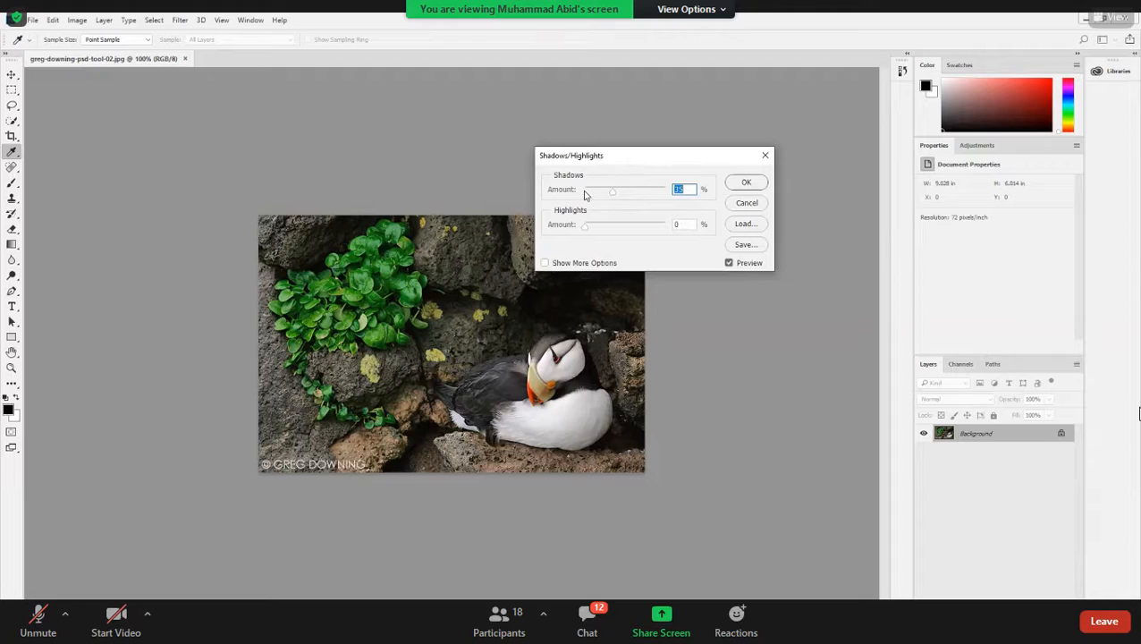
drag(612, 158, 588, 164)
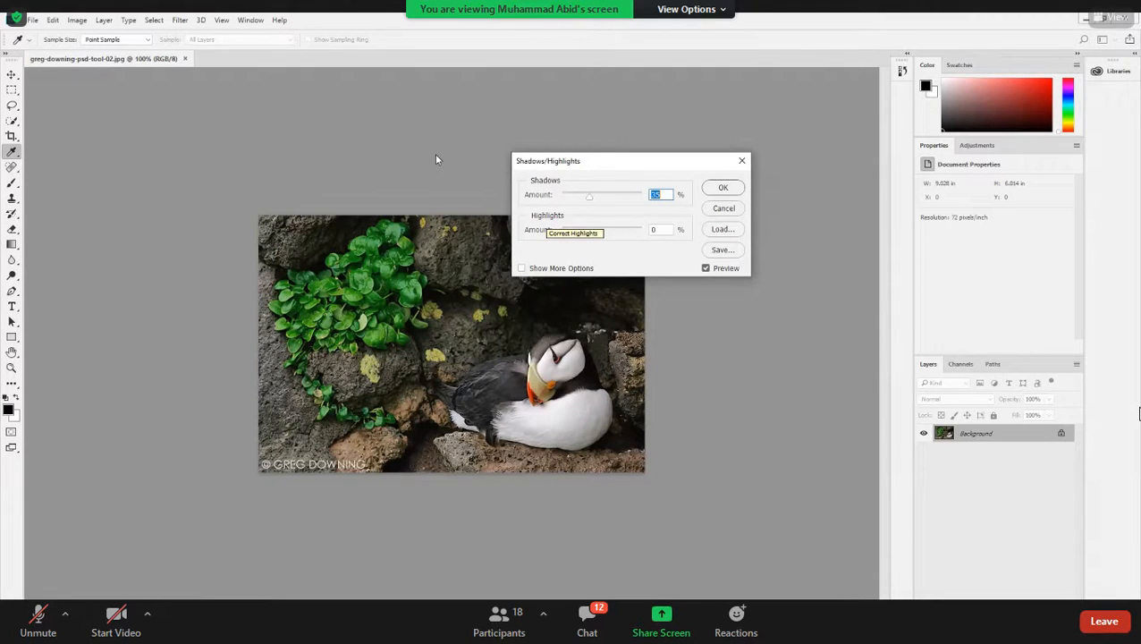
drag(577, 162, 437, 158)
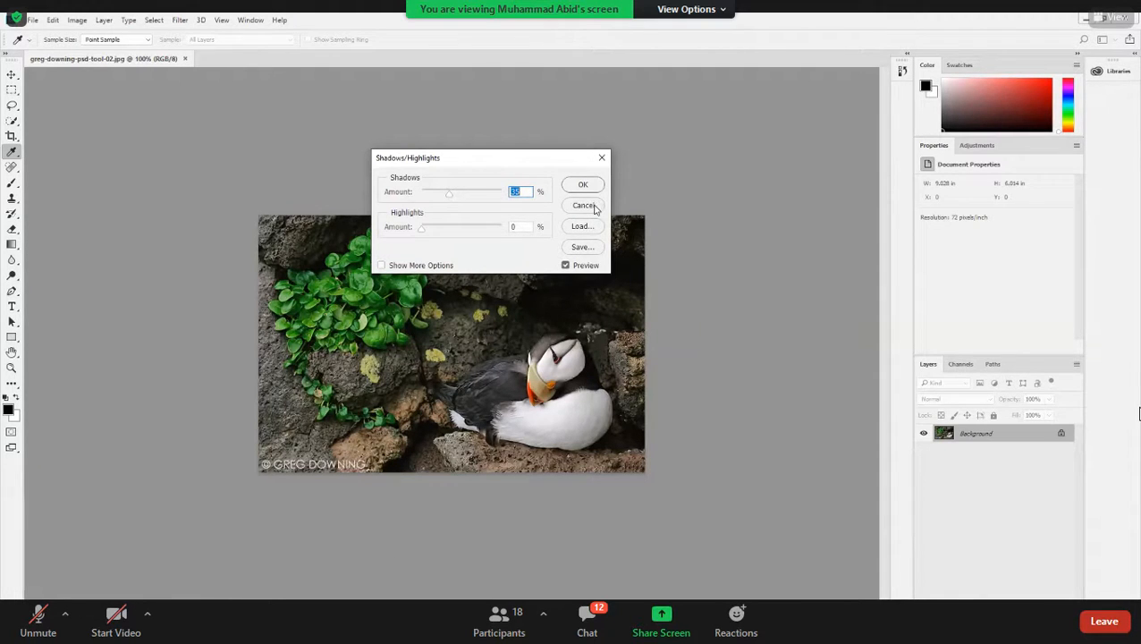
key(Escape)
- Open the AdobeStock sunset and Rooster in shadows photos with Ctrl+O
key(m)
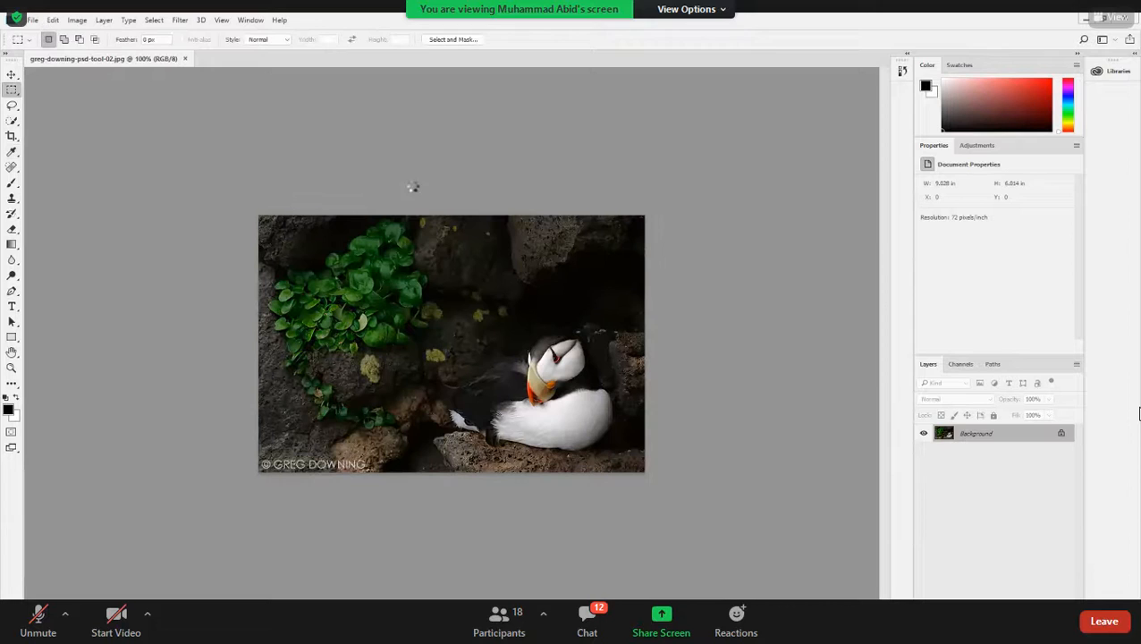
key(ctrl+o)
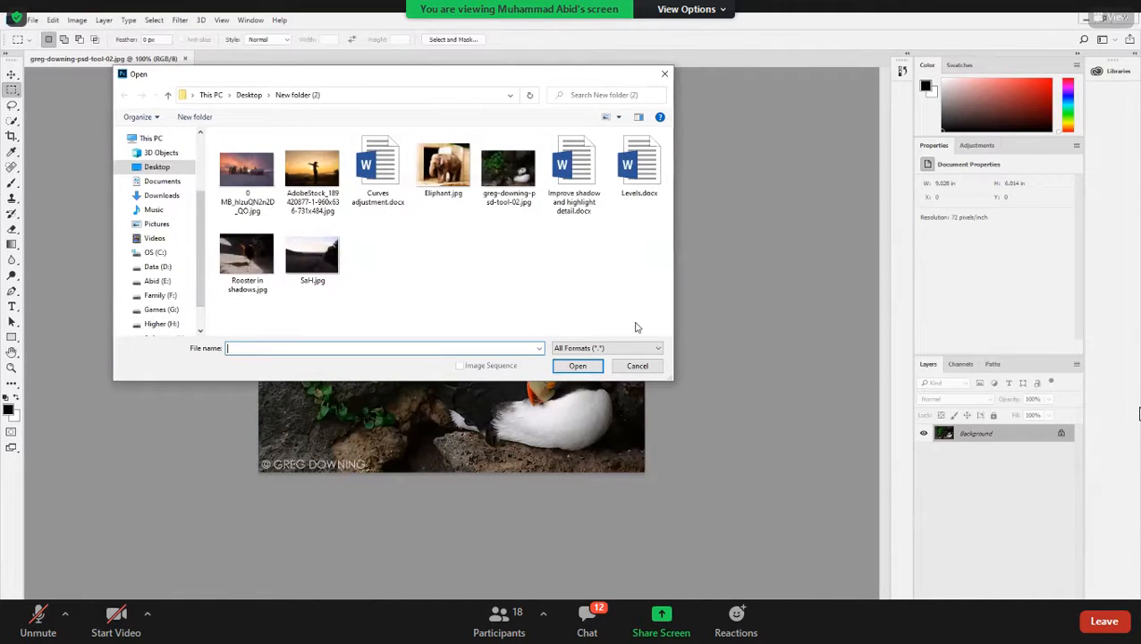
click(931, 217)
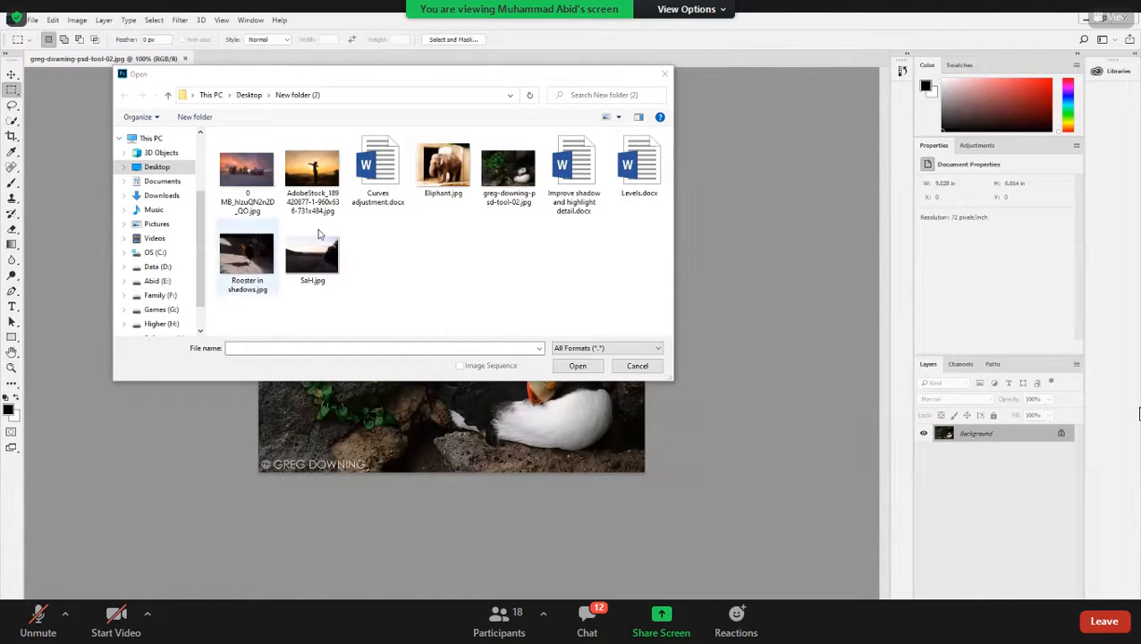
click(267, 259)
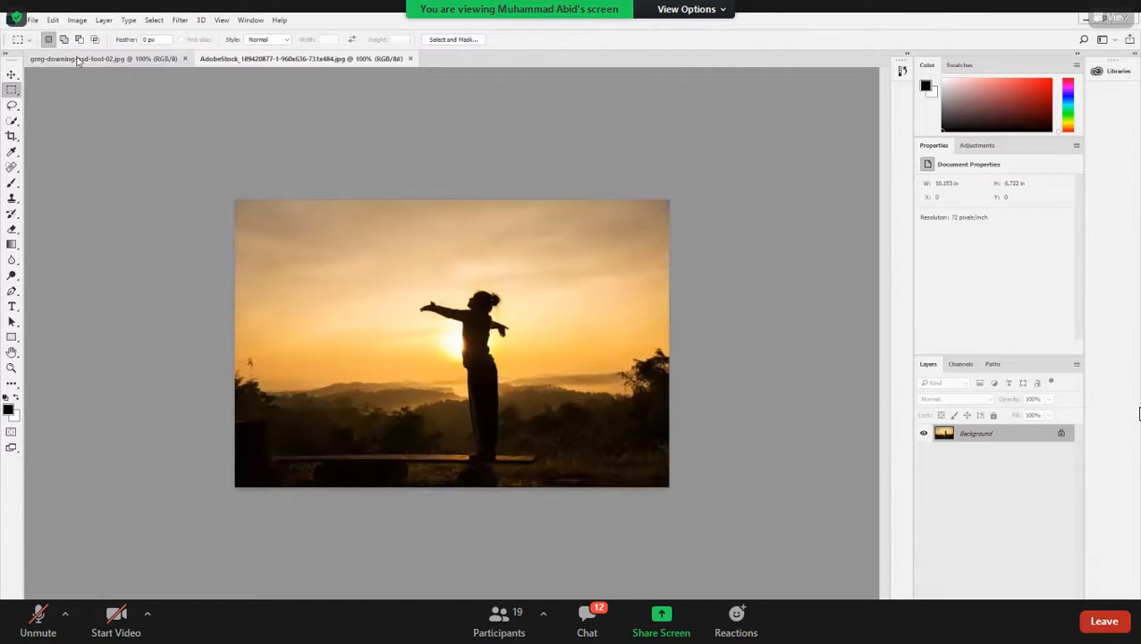
key(ctrl+o)
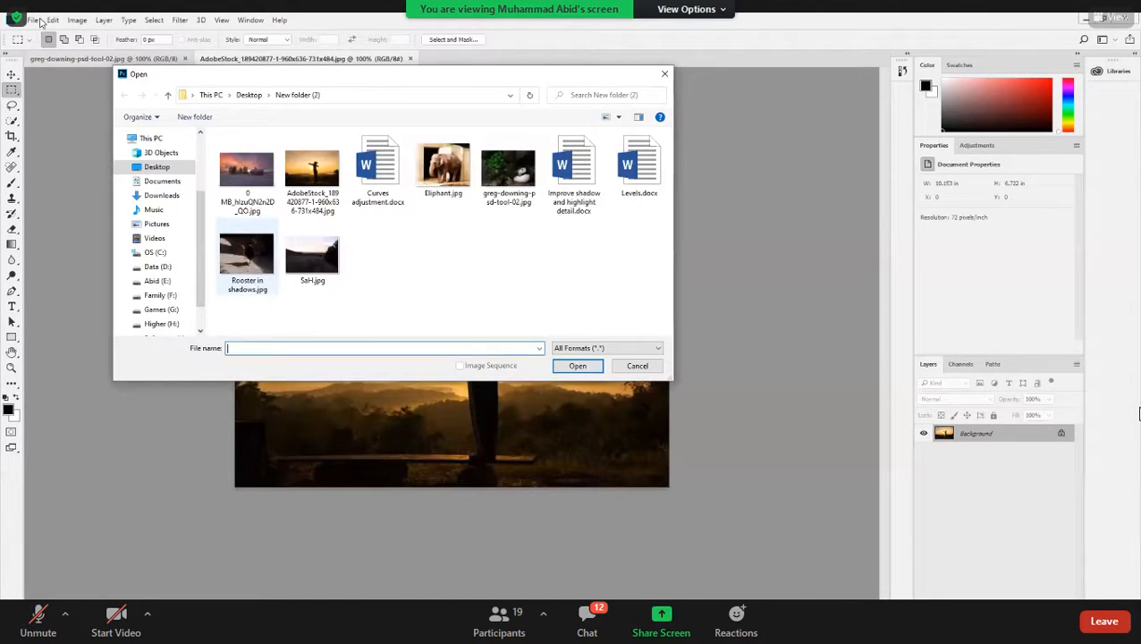
key(Return)
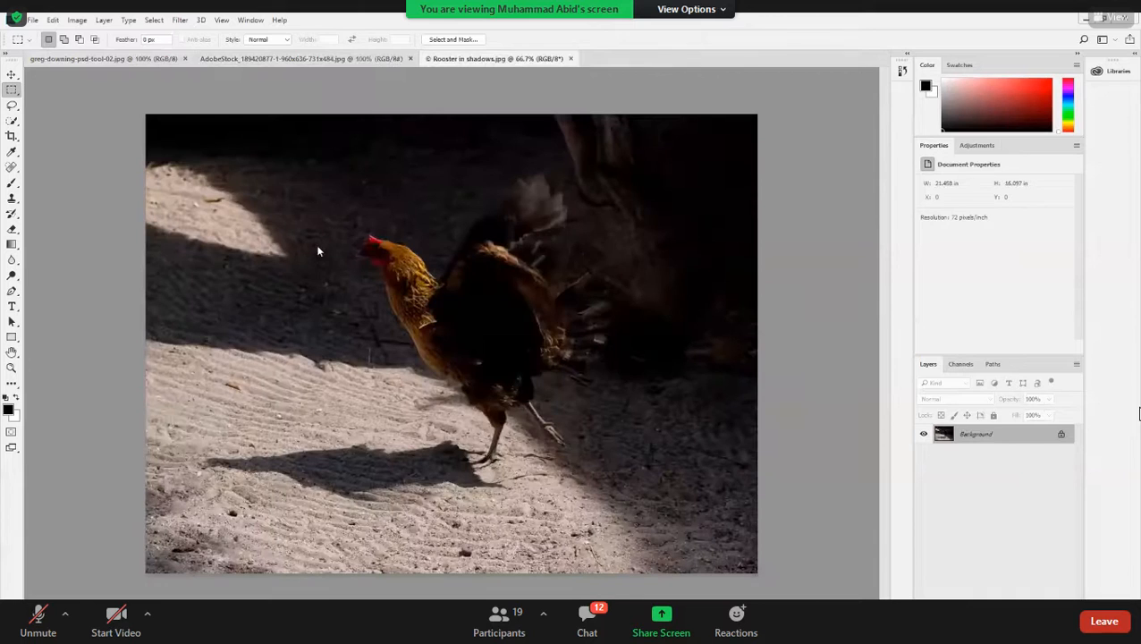
- Open SaH.jpg, dismiss the no-pixels warning, and show the sunset silhouette photo
key(ctrl+o)
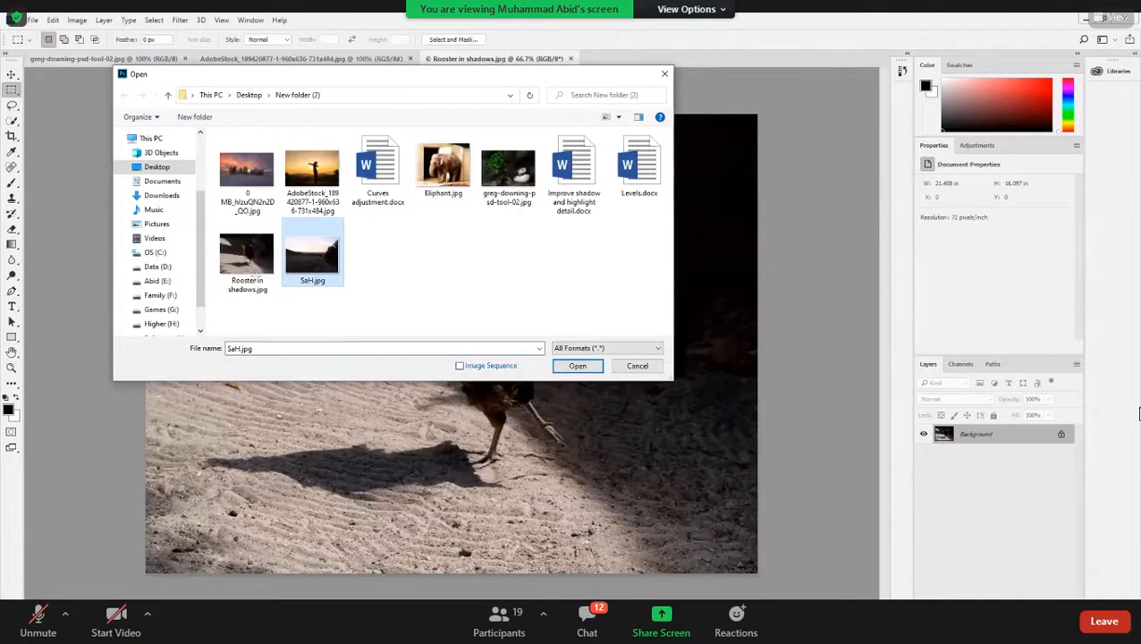
key(Return)
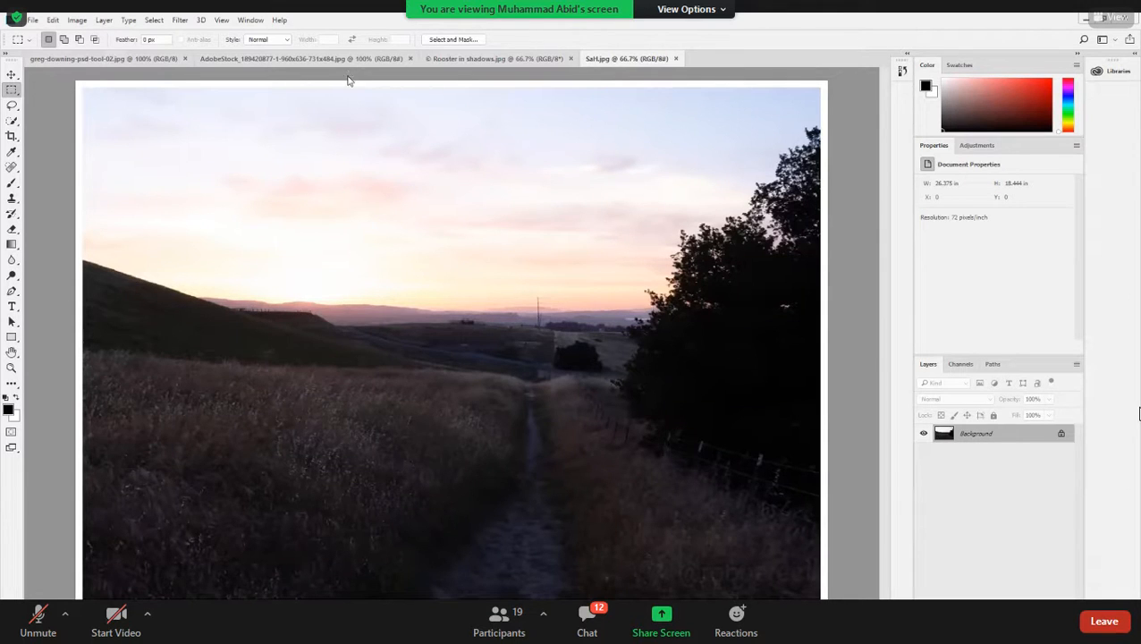
drag(348, 77, 349, 80)
click(572, 245)
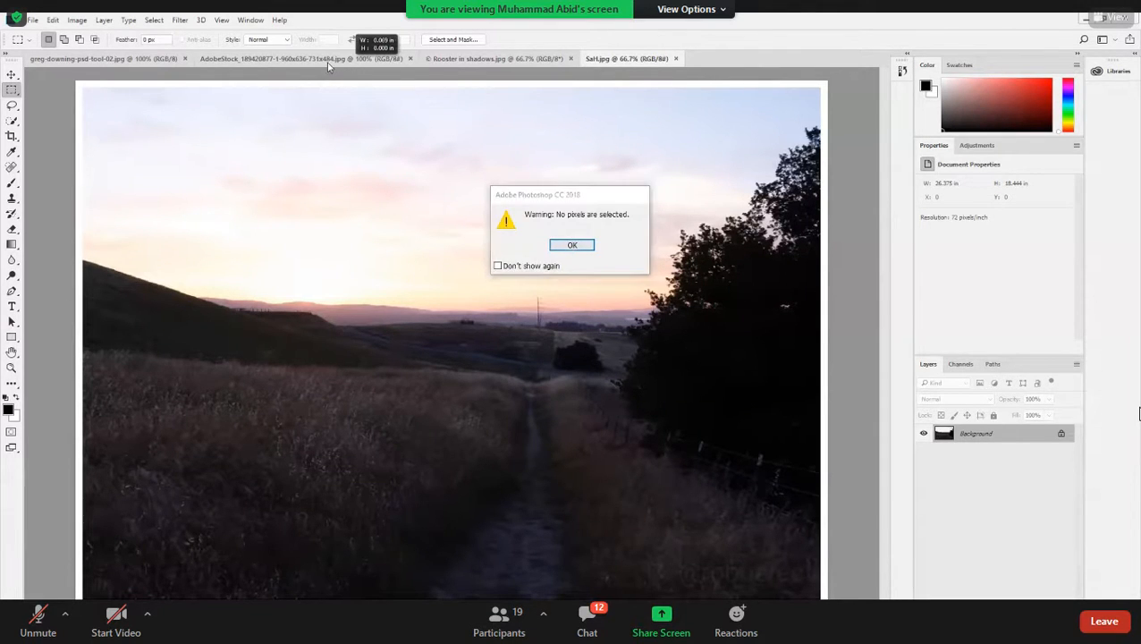
click(329, 59)
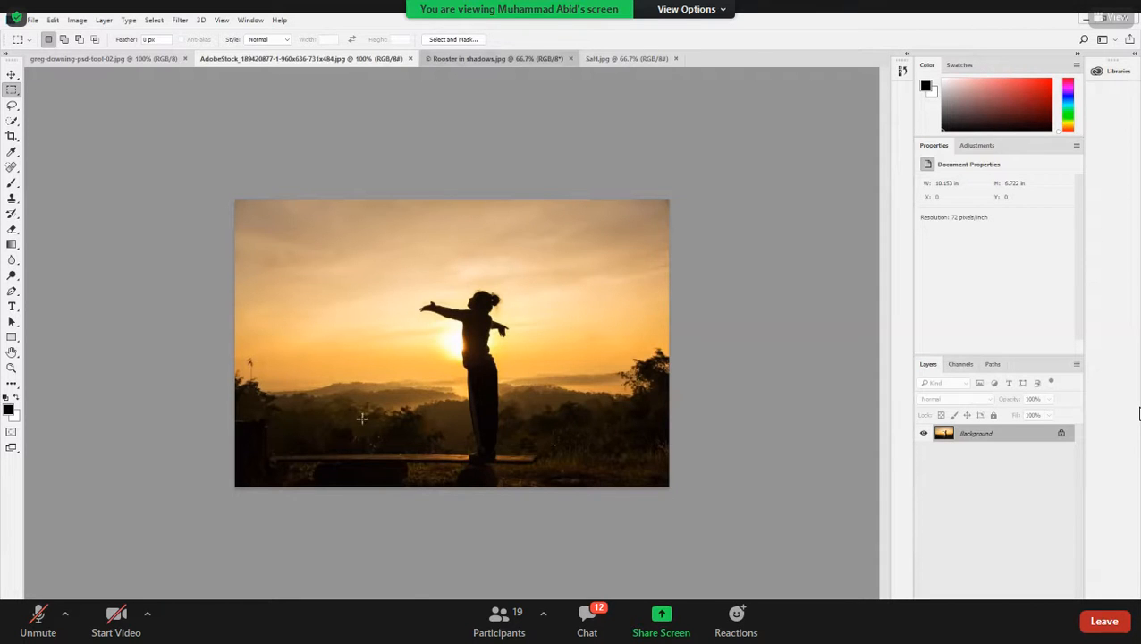
- Cycle through the open document tabs with Ctrl+Tab
key(ctrl+Tab)
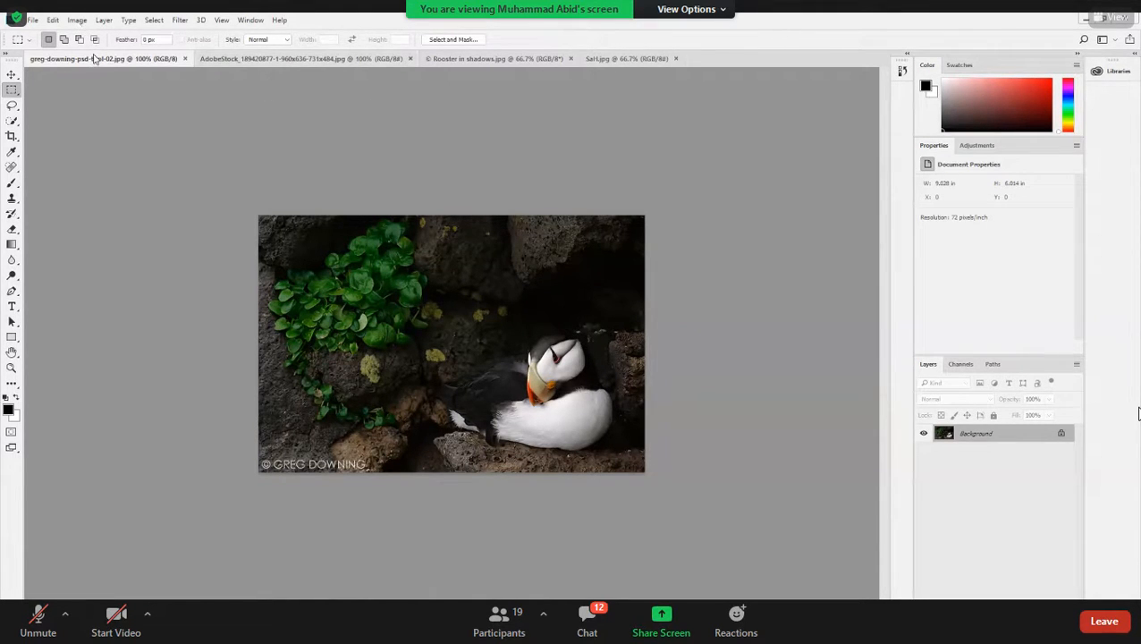
- Open Shadows/Highlights on the puffin photo and reposition the dialog
click(77, 20)
mouse_move(96, 50)
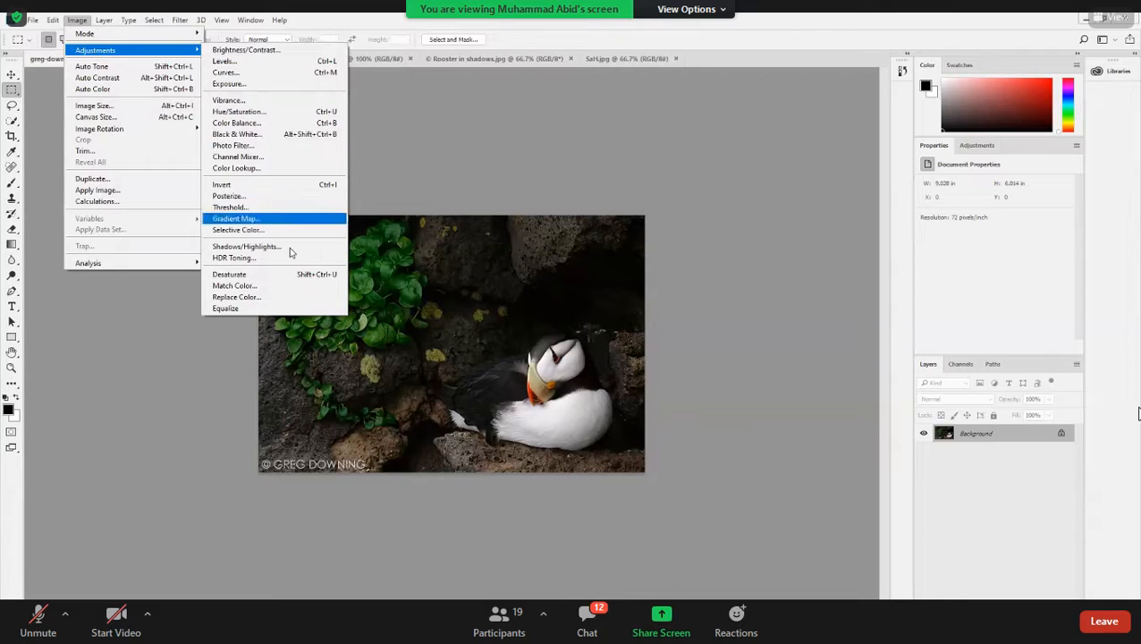
key(Return)
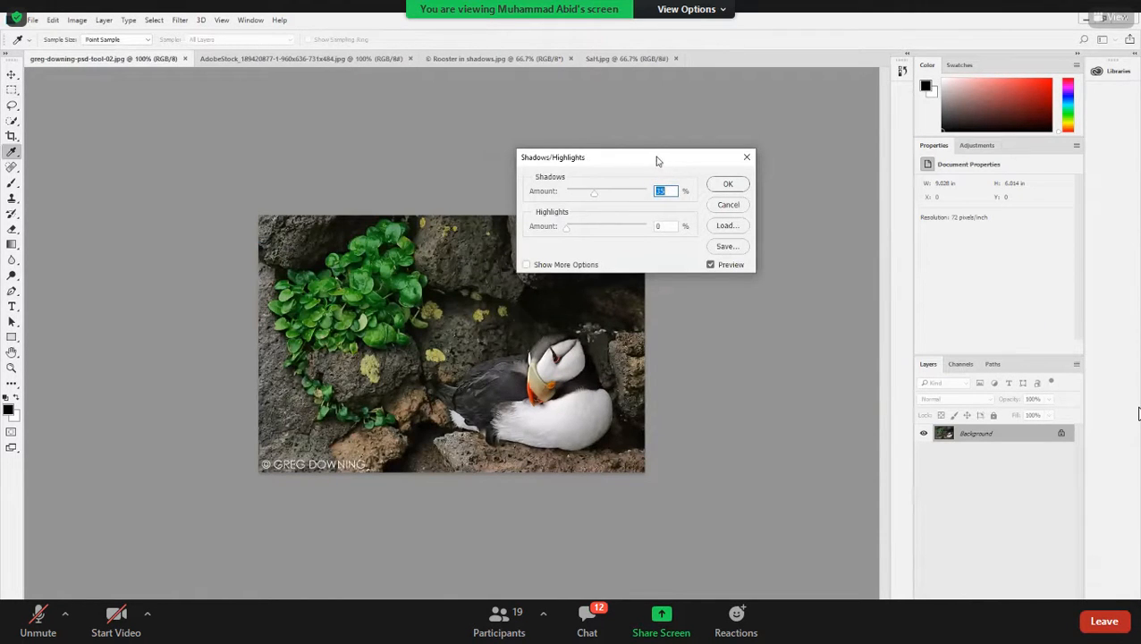
drag(654, 157, 603, 153)
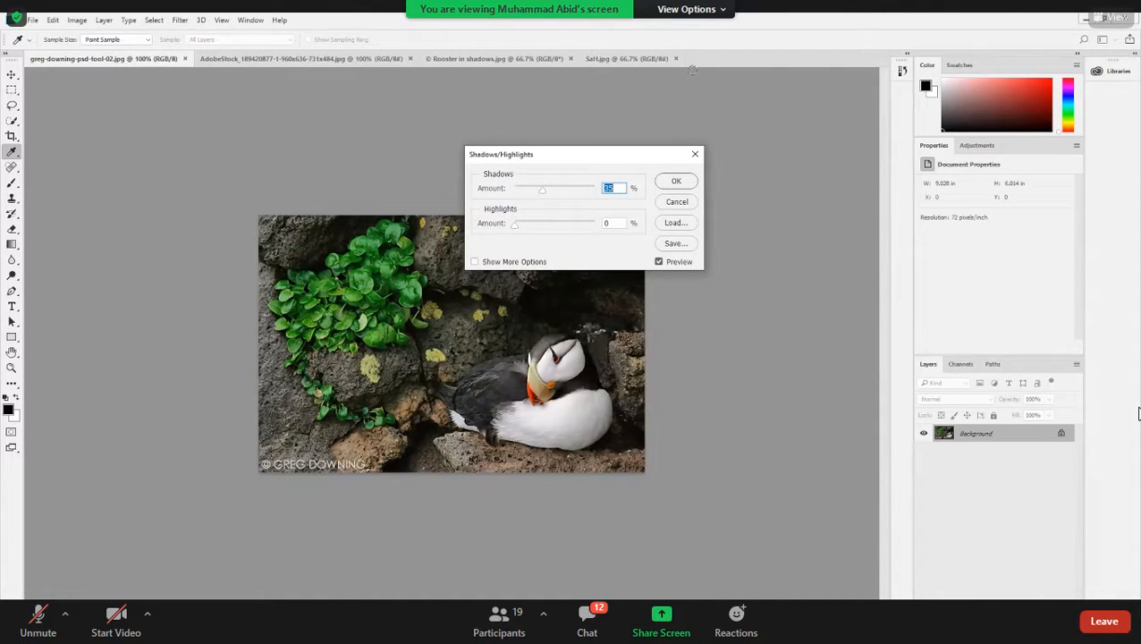
click(995, 111)
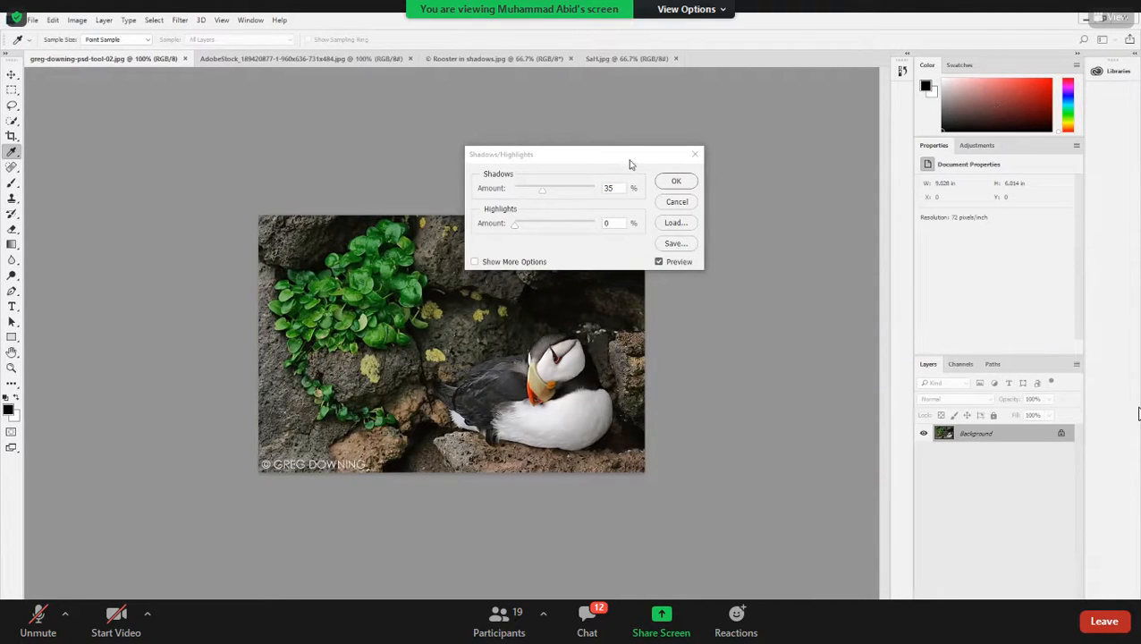
drag(623, 164, 672, 148)
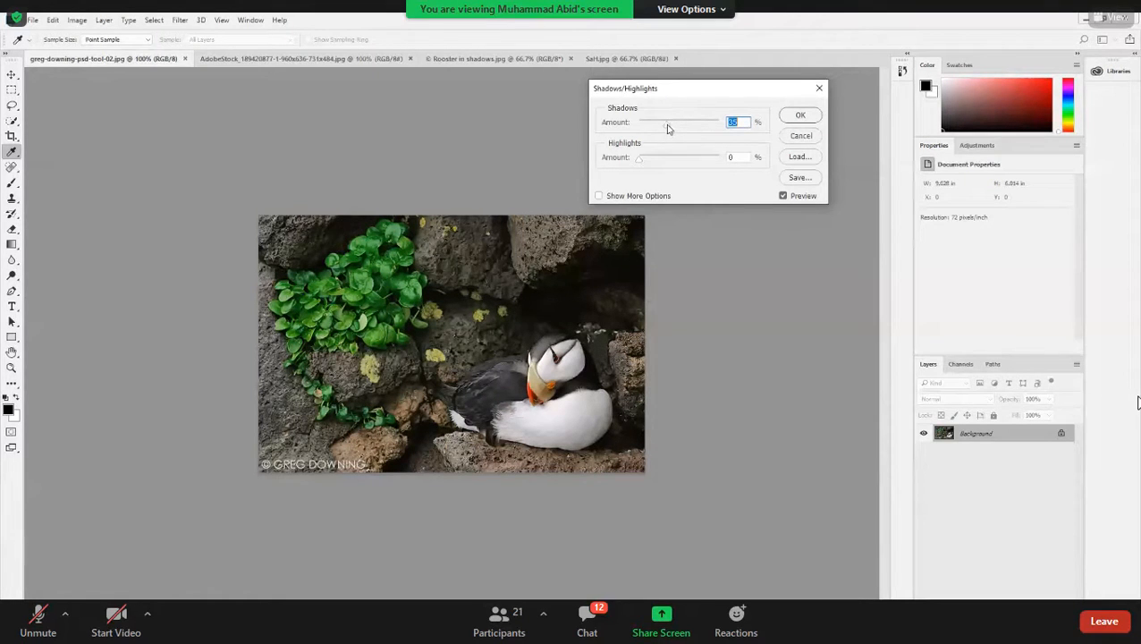
- Trial new shadow and highlight amounts, cancel unapplied, and show the sunset silhouette photo
drag(675, 128, 687, 129)
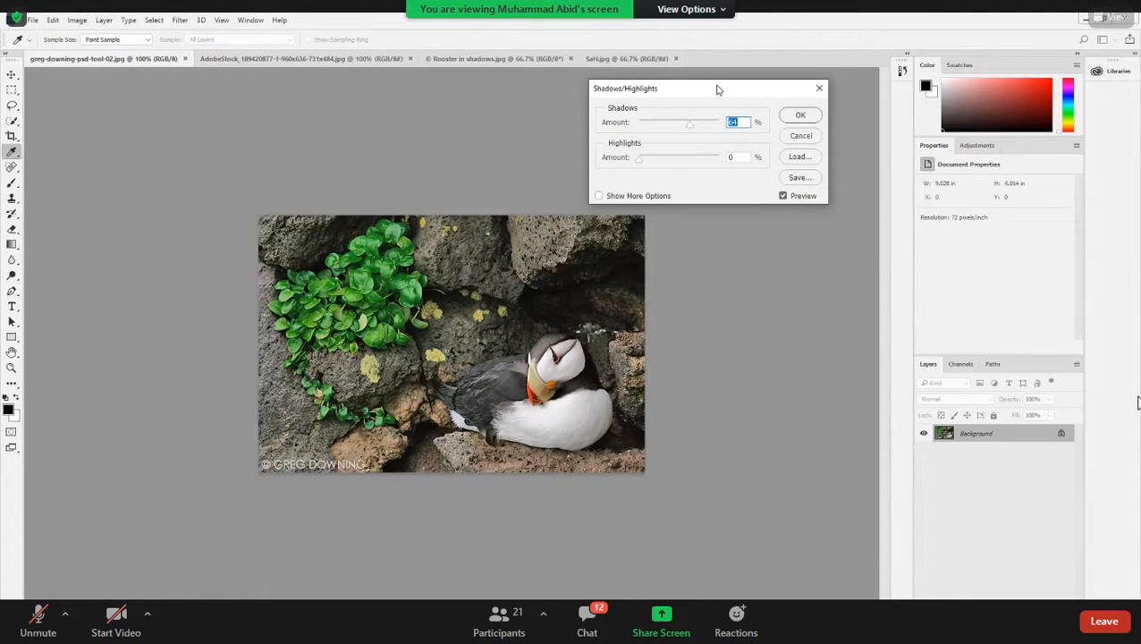
drag(734, 83, 713, 82)
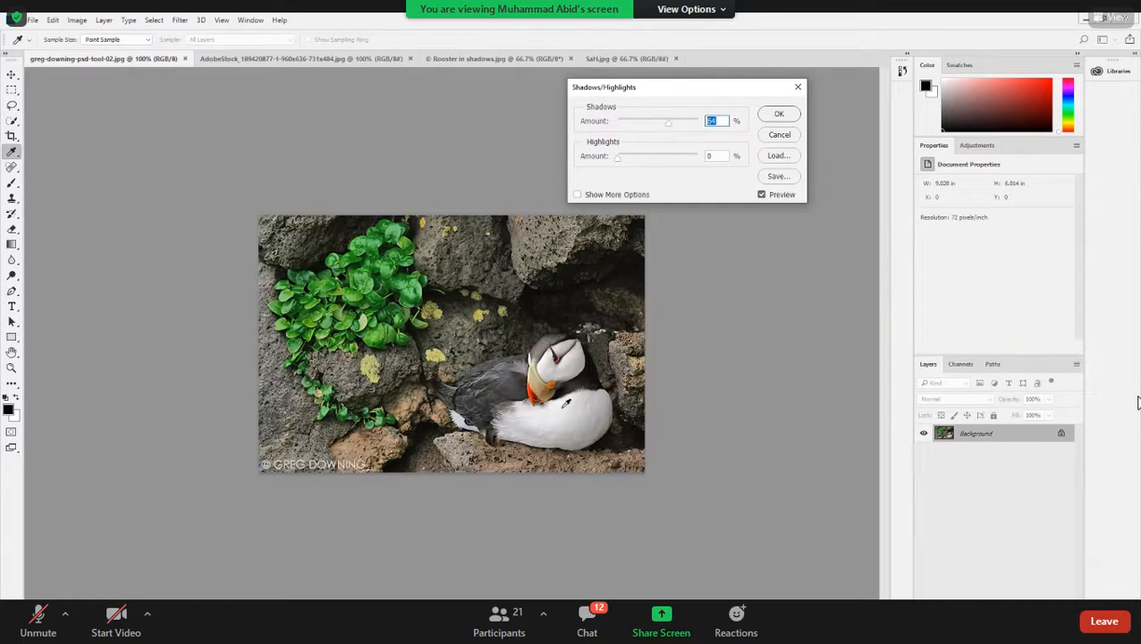
drag(617, 164, 659, 165)
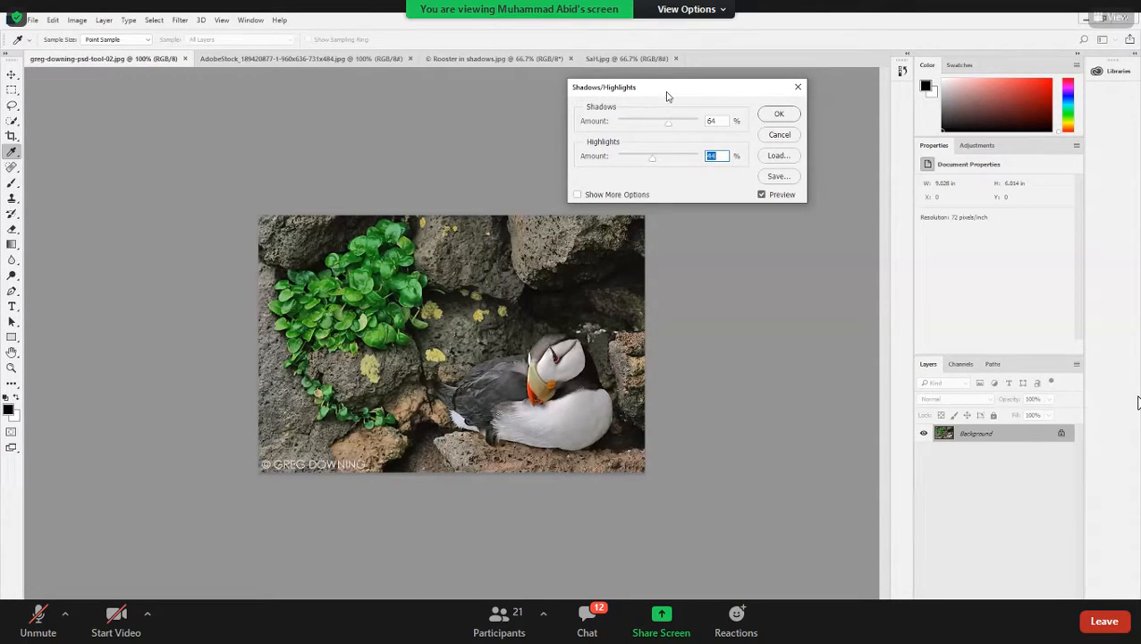
drag(664, 92, 583, 105)
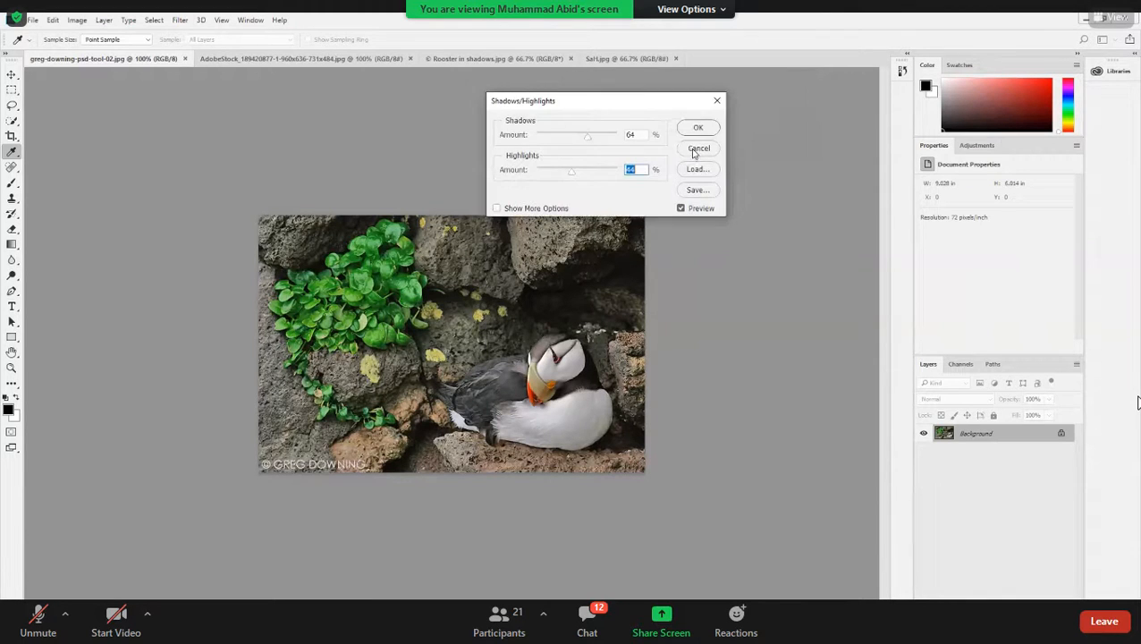
click(700, 152)
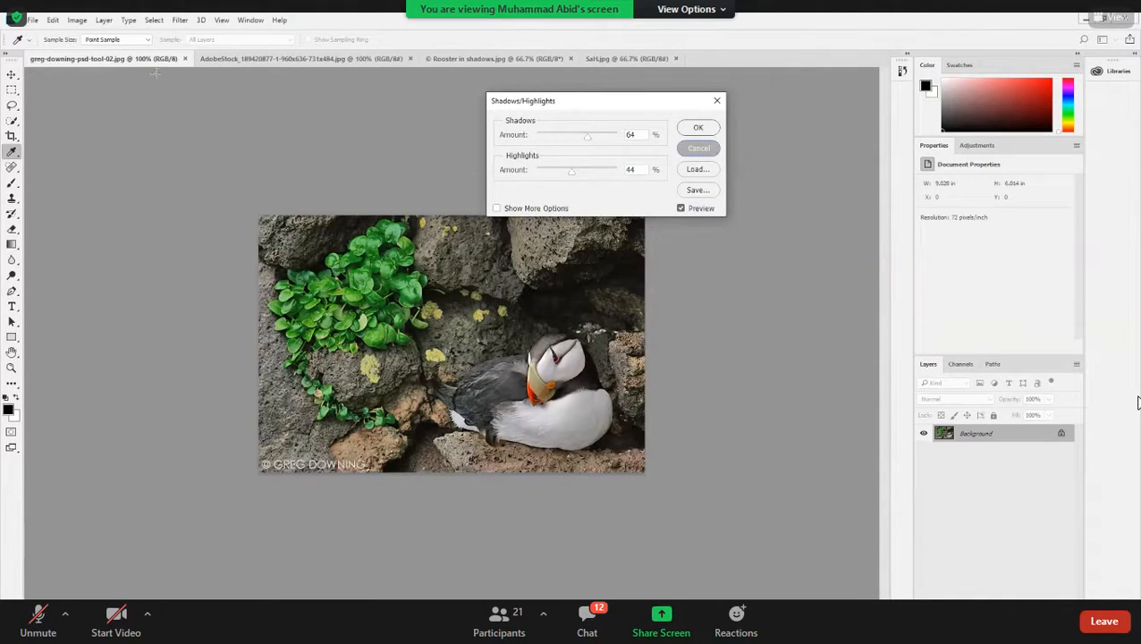
click(273, 60)
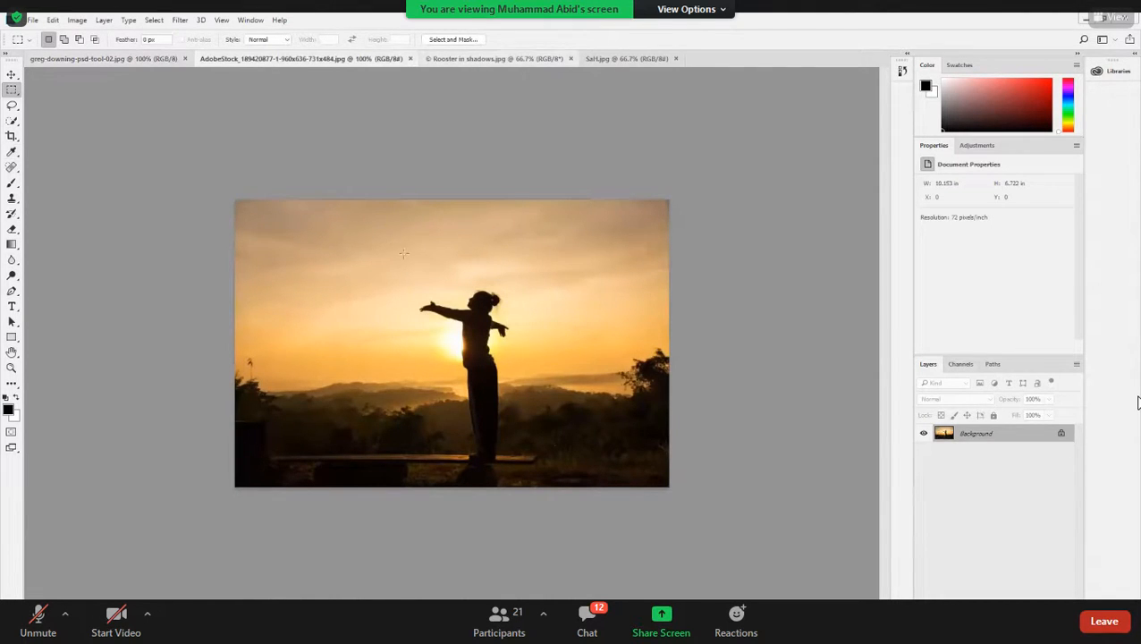
- Cycle with Ctrl+Tab toward the Salt.jpg dusk landscape photo
key(ctrl+Tab)
key(ctrl+Tab)
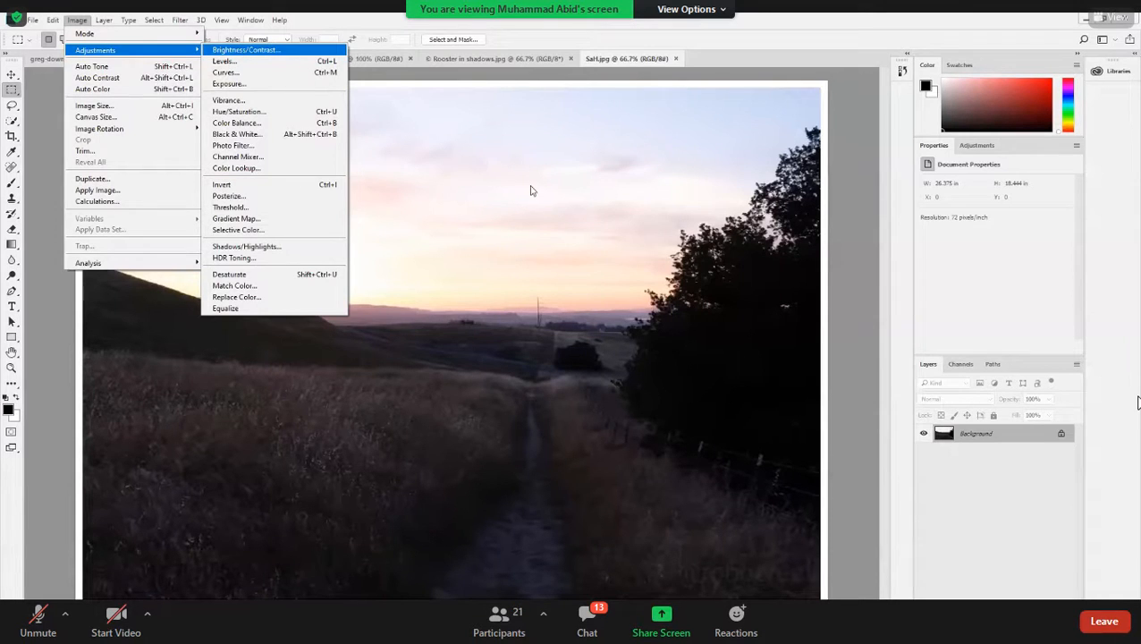
click(240, 51)
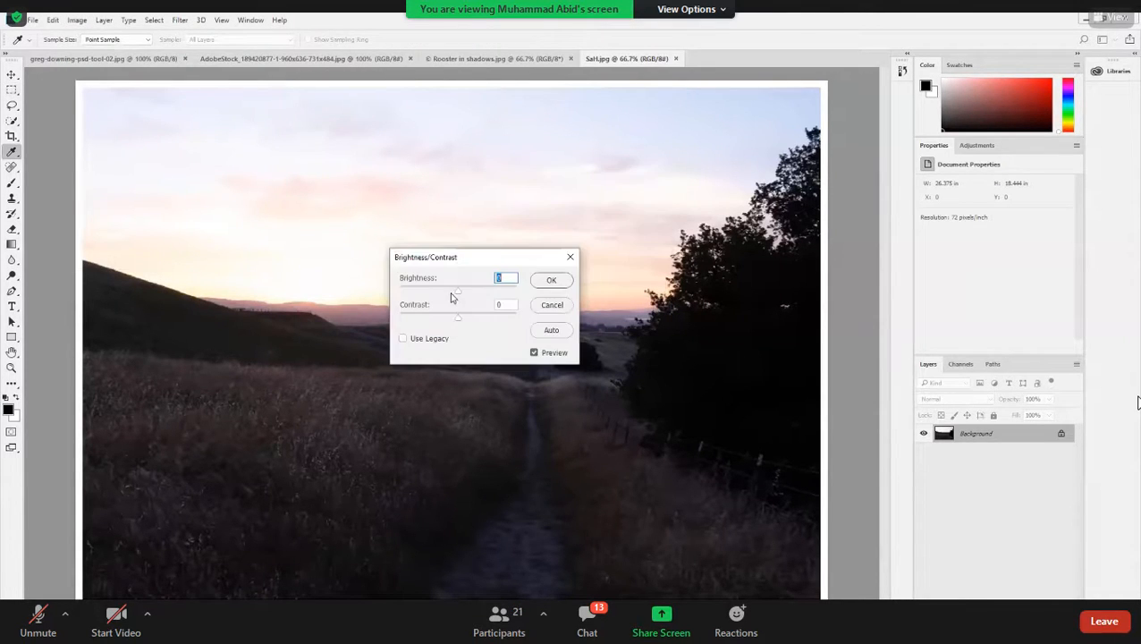
drag(460, 292, 464, 292)
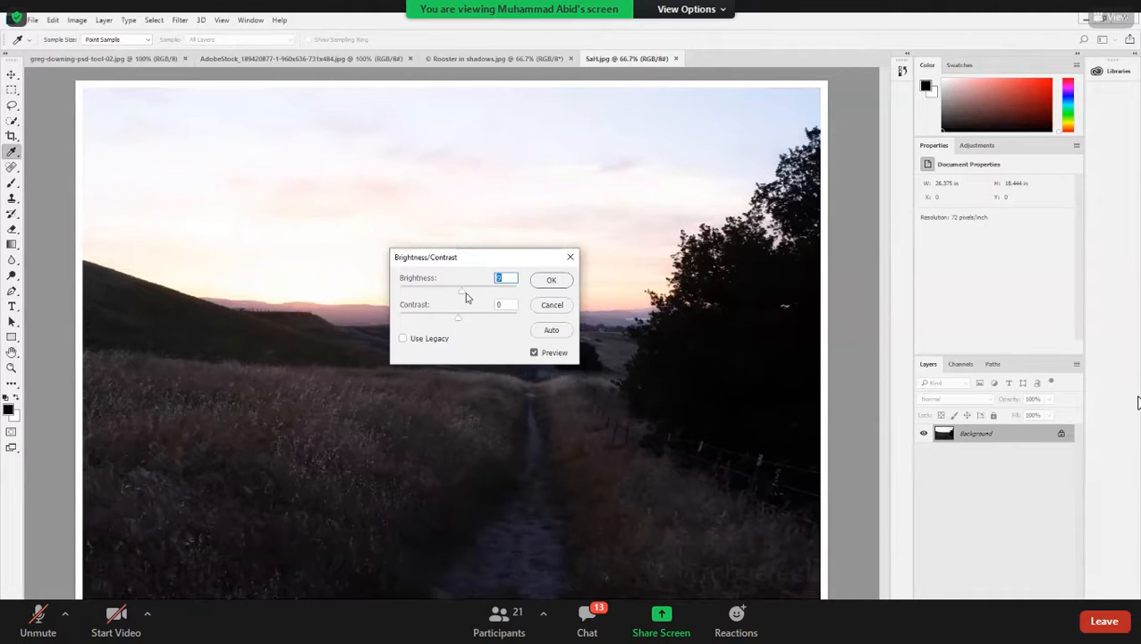
drag(464, 292, 517, 389)
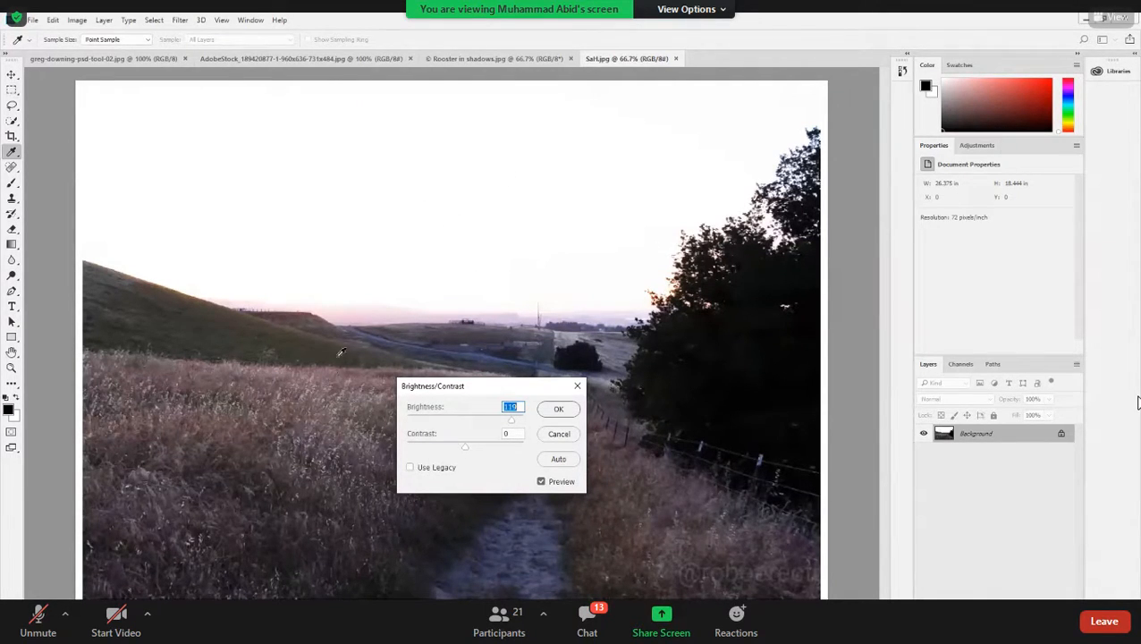
drag(428, 386, 367, 355)
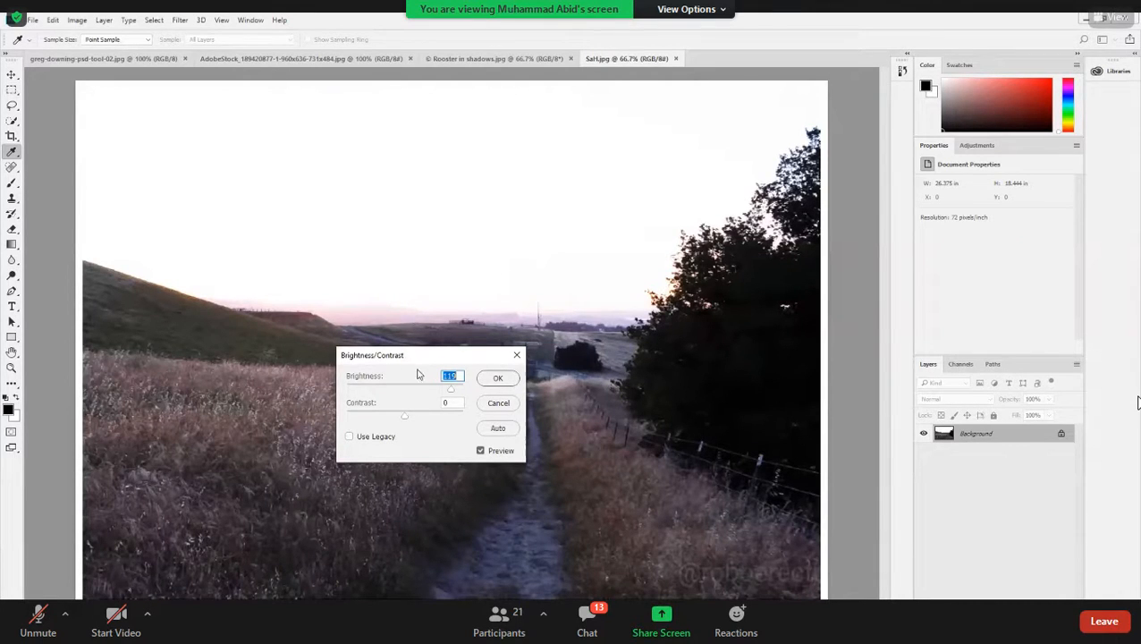
drag(438, 364, 446, 317)
drag(375, 371, 408, 369)
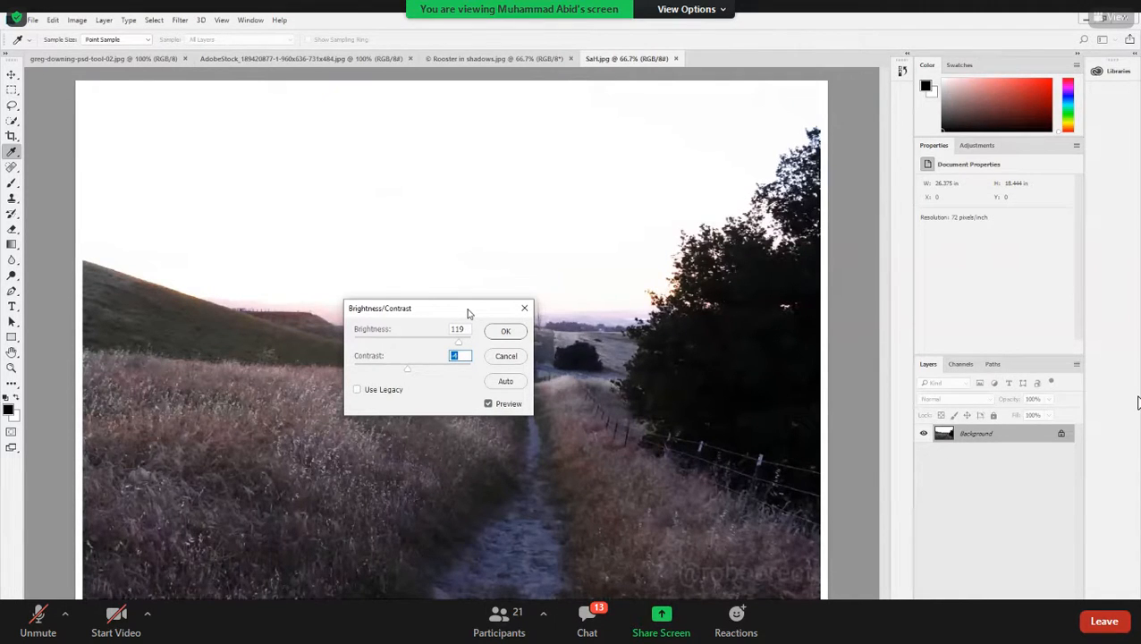
drag(420, 311, 445, 263)
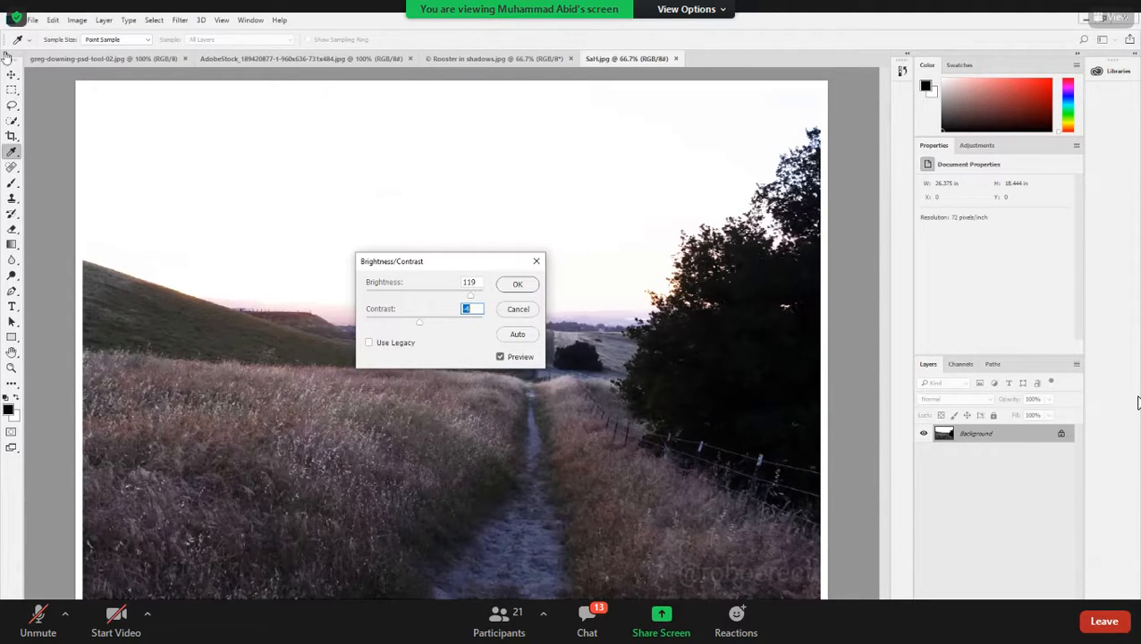
key(Escape)
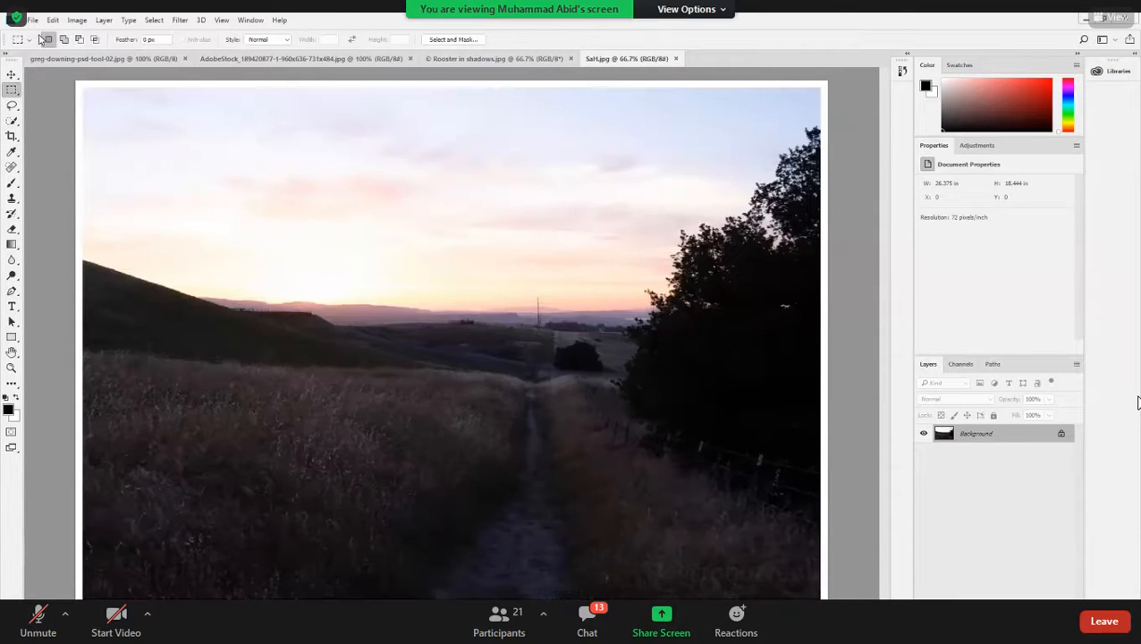
- Create a new 7 × 5 in document and fill it with a left-to-right black-to-white gradient
click(31, 20)
click(42, 34)
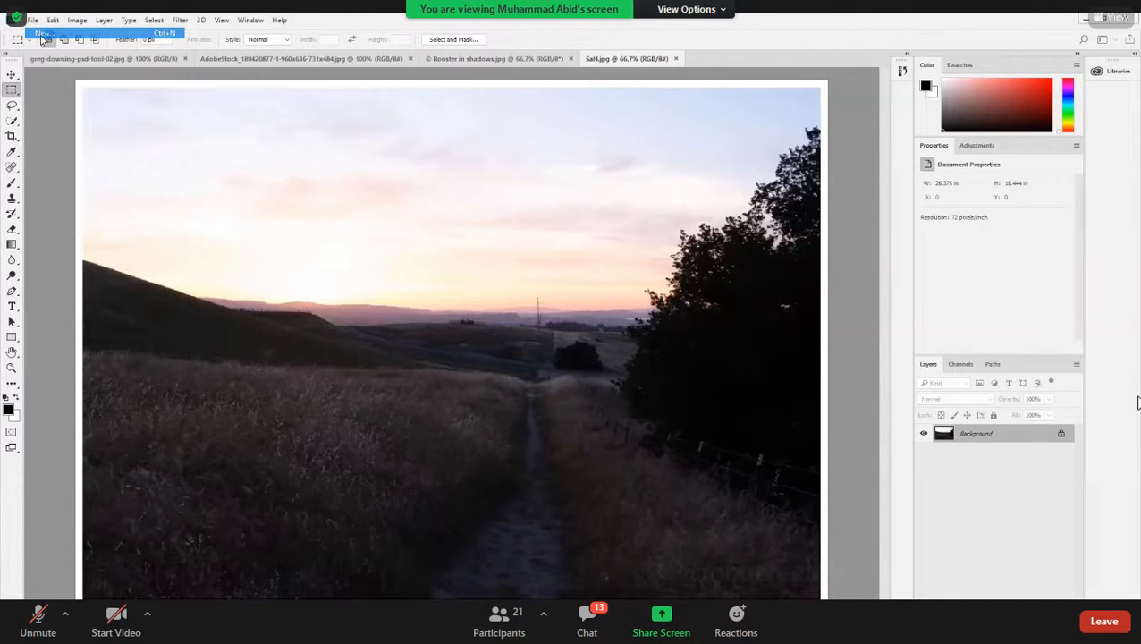
click(797, 509)
click(10, 247)
drag(125, 304, 762, 304)
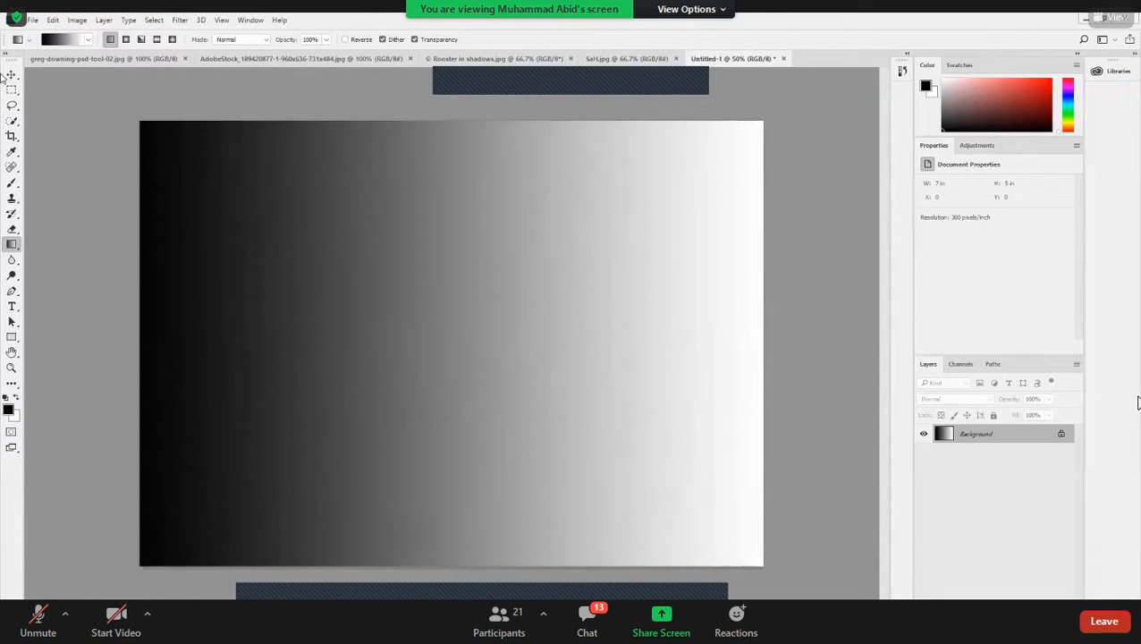
- Test Brightness/Contrast at brightness 150 on the gradient, then cancel it unapplied
click(79, 21)
mouse_move(135, 50)
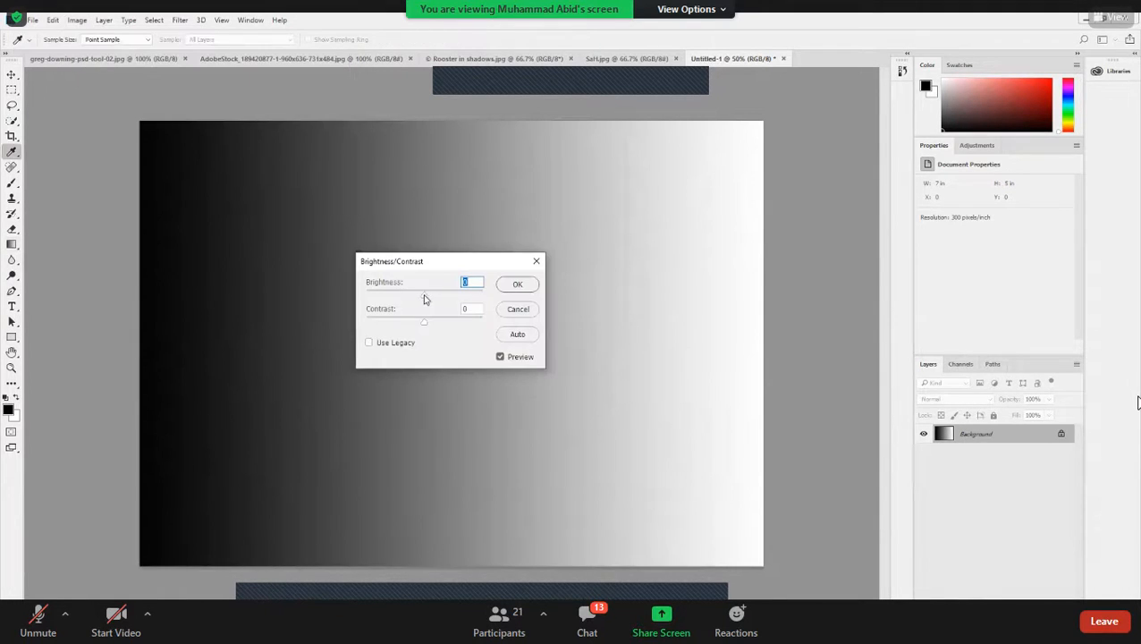
drag(424, 295, 513, 292)
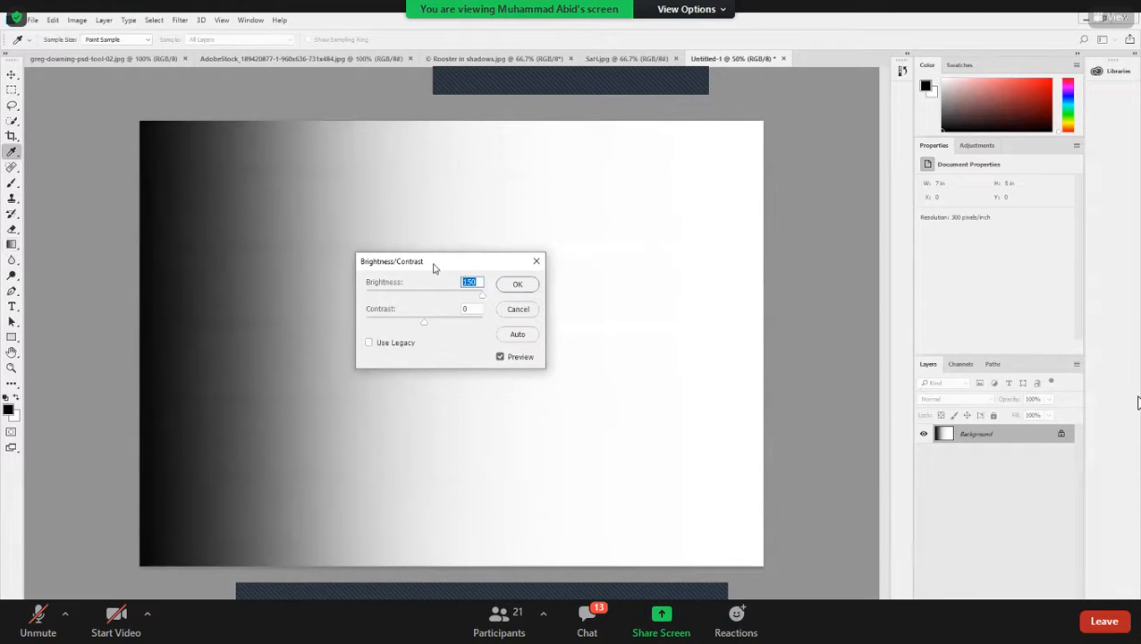
key(Escape)
click(76, 20)
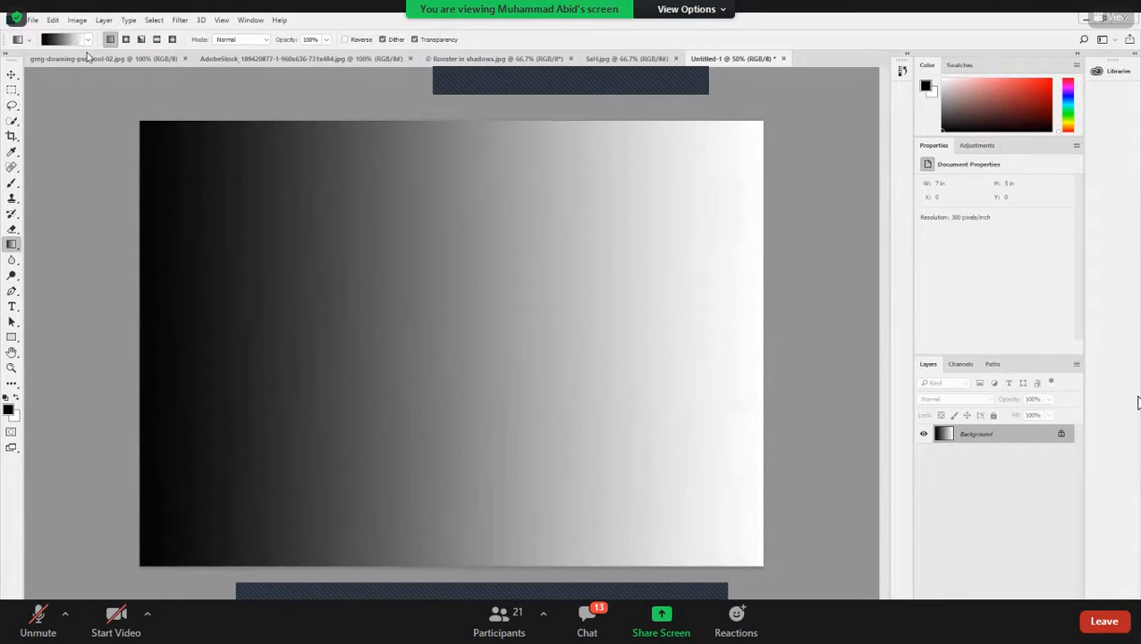
mouse_move(152, 51)
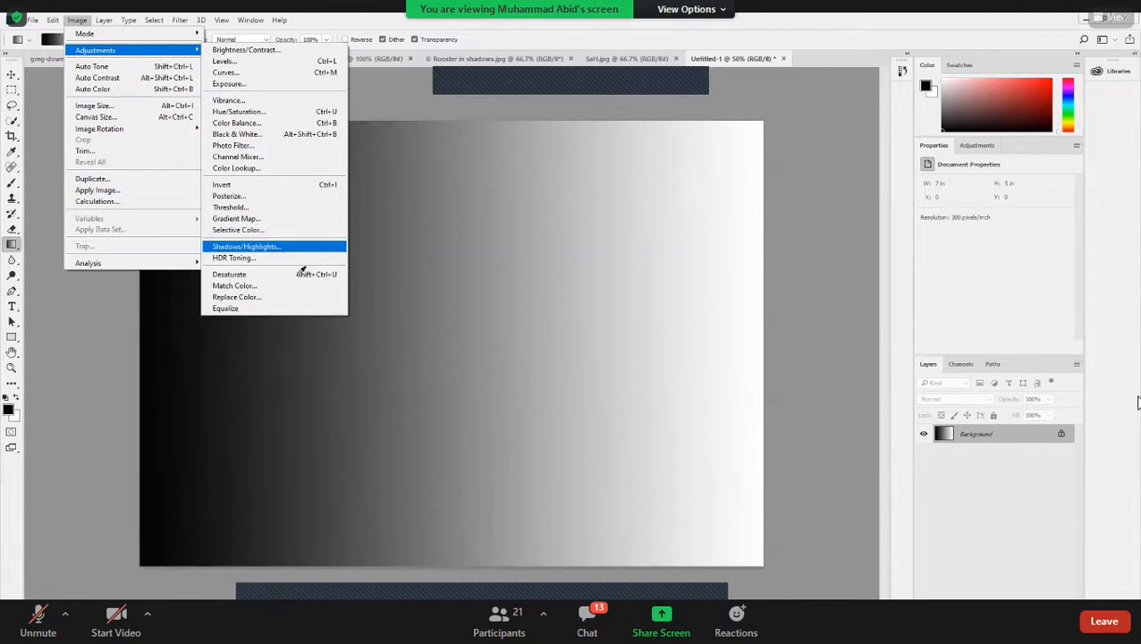
click(275, 246)
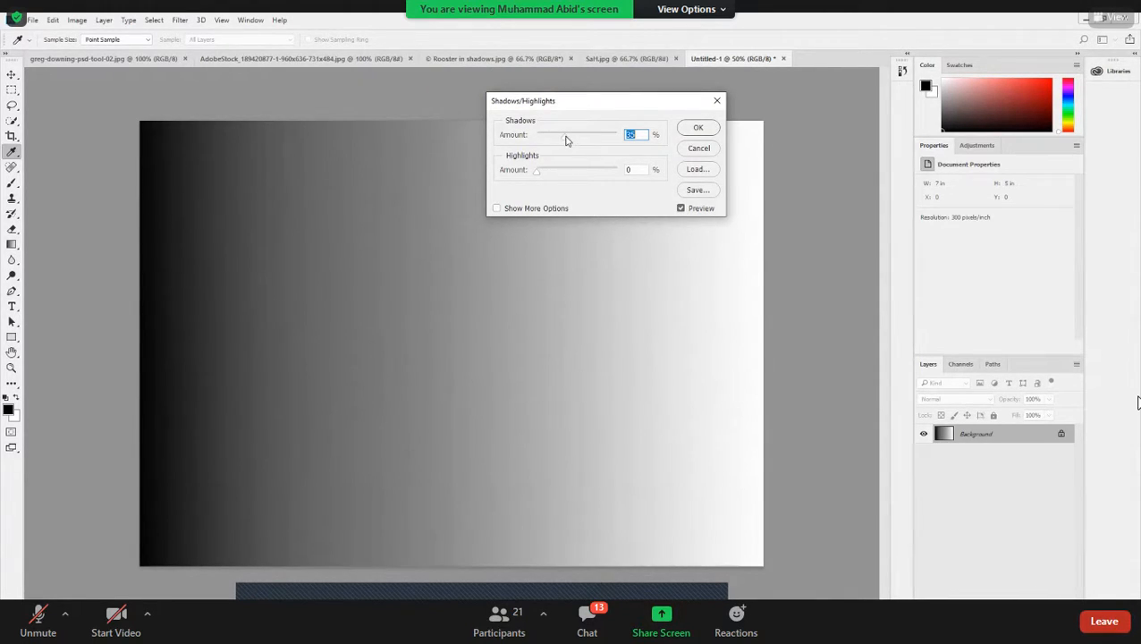
drag(582, 139, 618, 137)
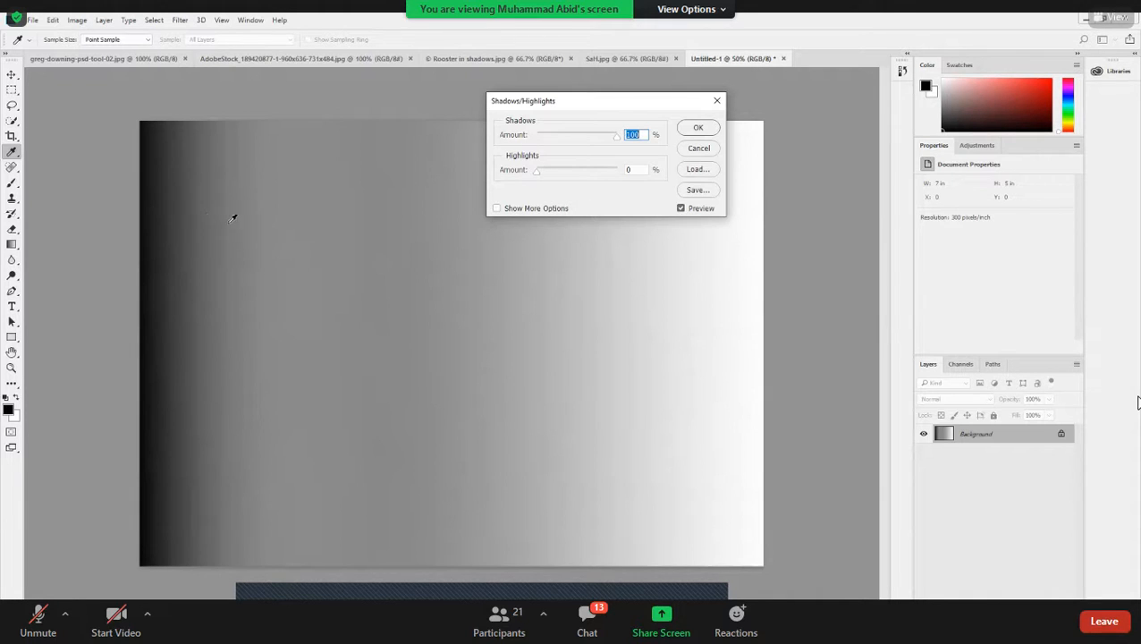
click(699, 147)
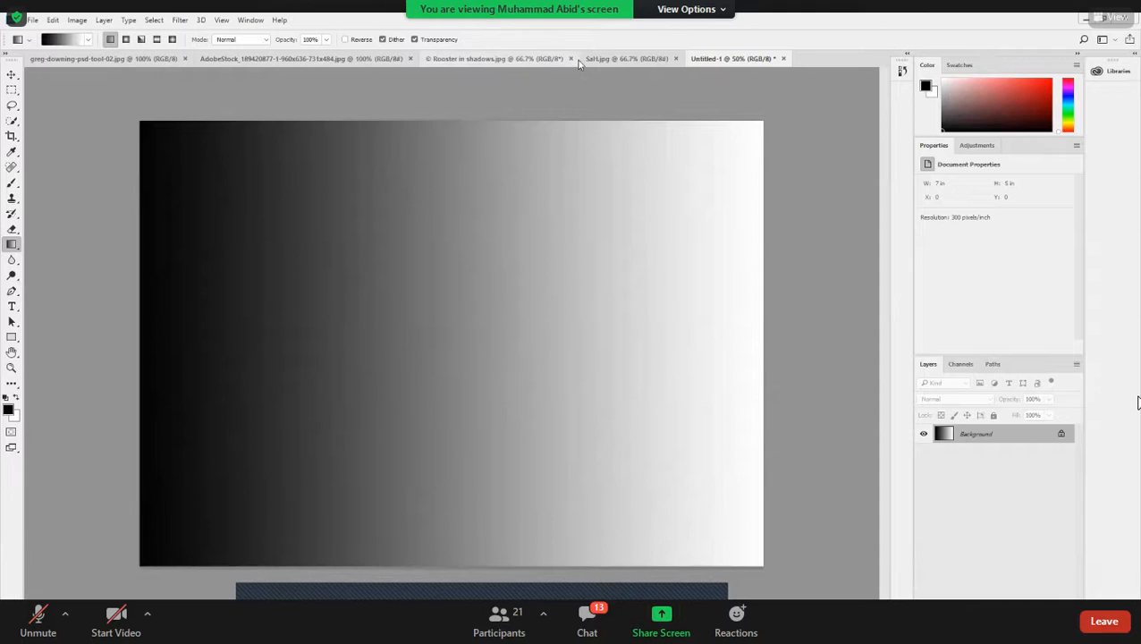
- Switch to the puffin photo and open Shadows/Highlights
click(116, 58)
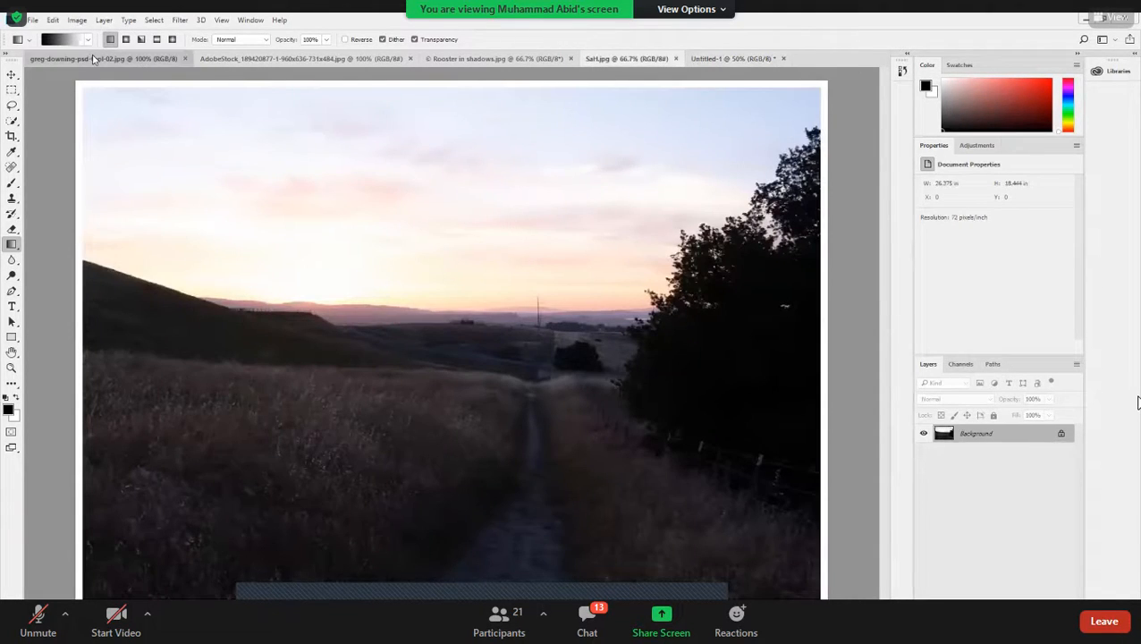
click(93, 59)
click(77, 19)
mouse_move(95, 50)
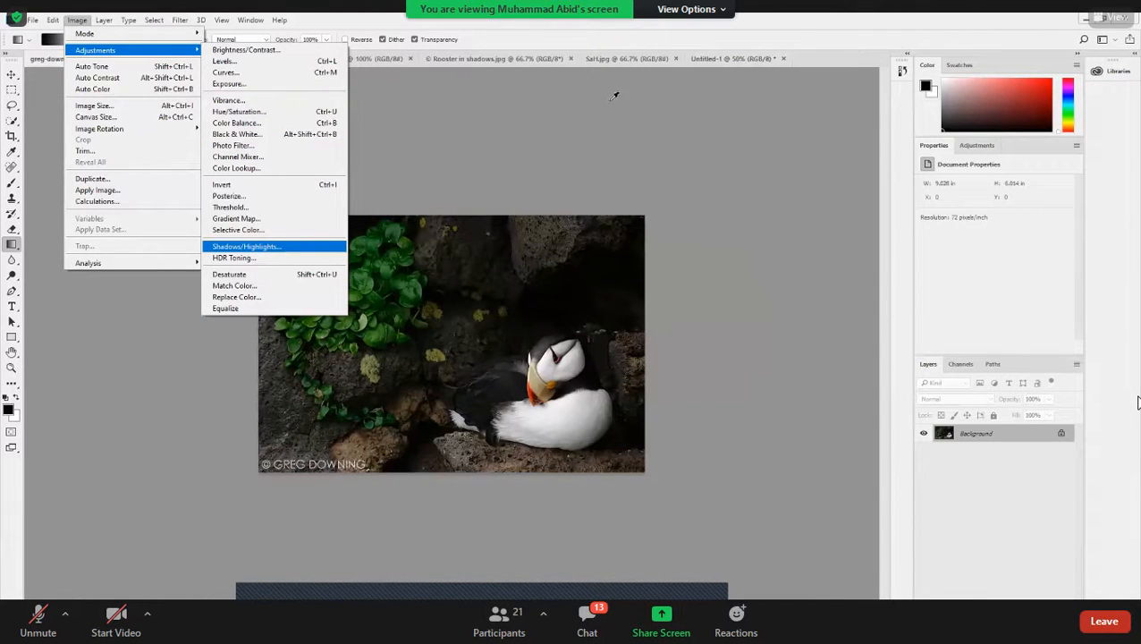
key(Return)
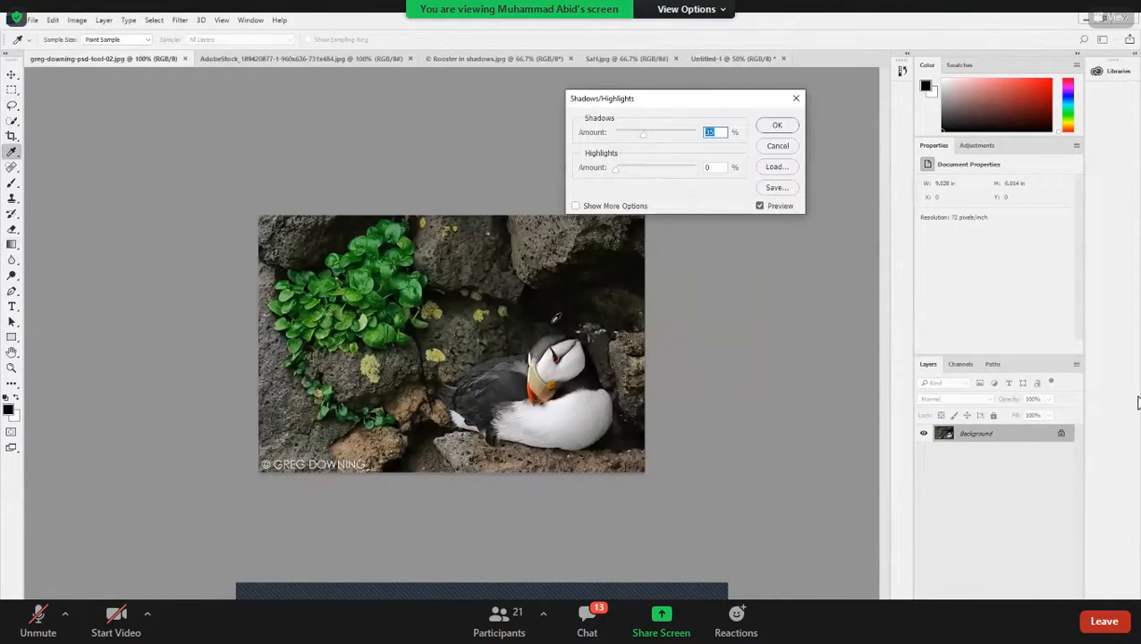
- Set Shadows to 51% and Highlights to 56%, then apply the adjustment
click(655, 134)
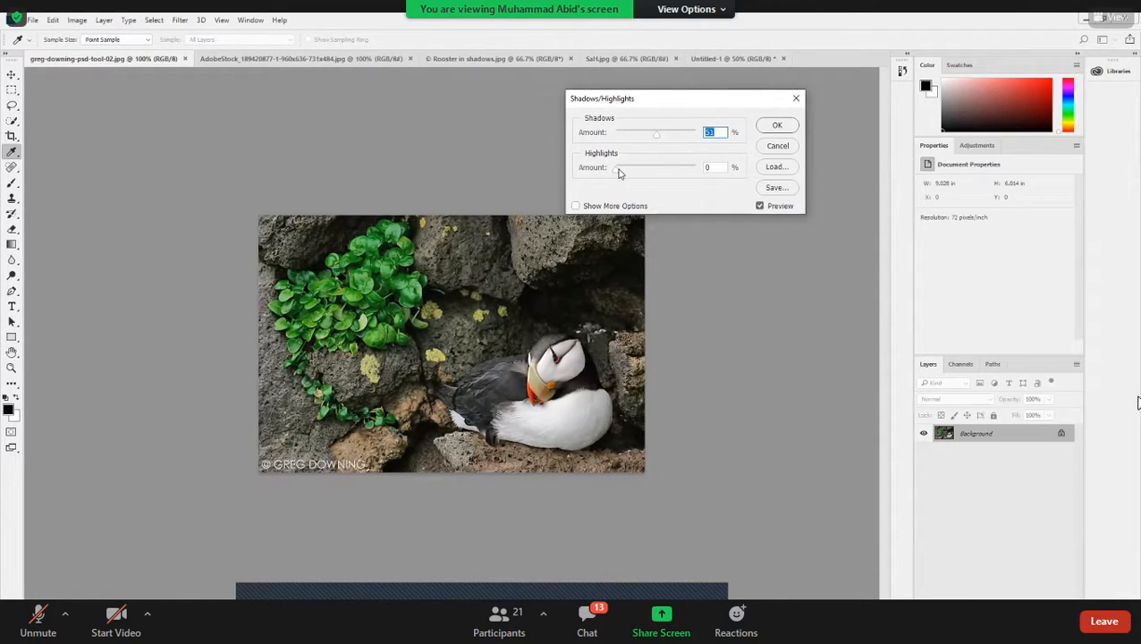
drag(625, 173, 640, 173)
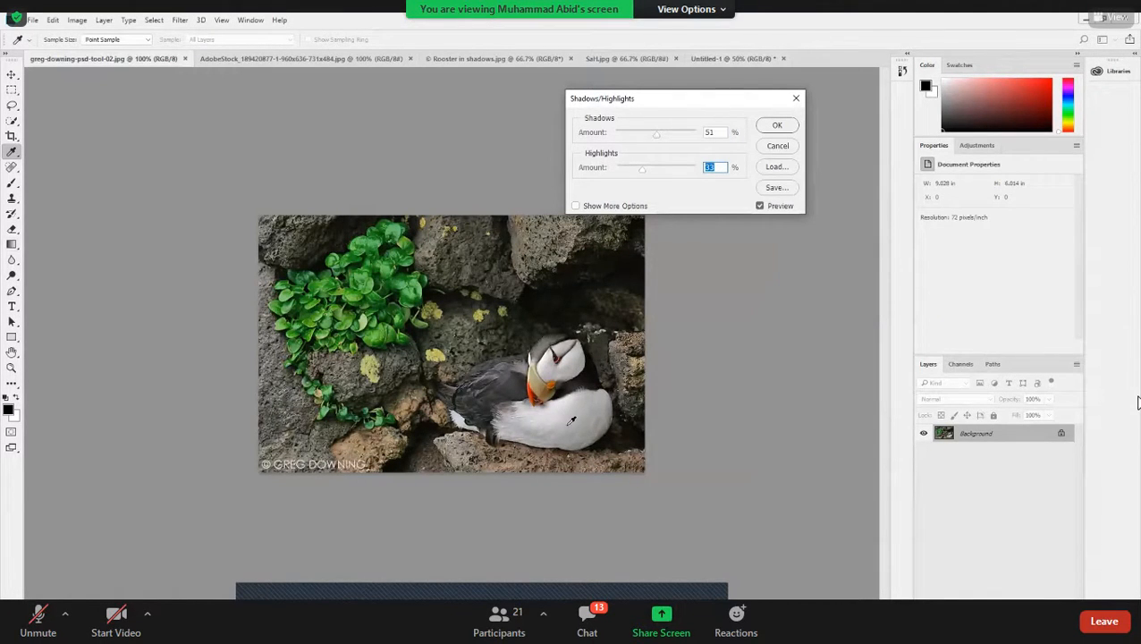
click(661, 172)
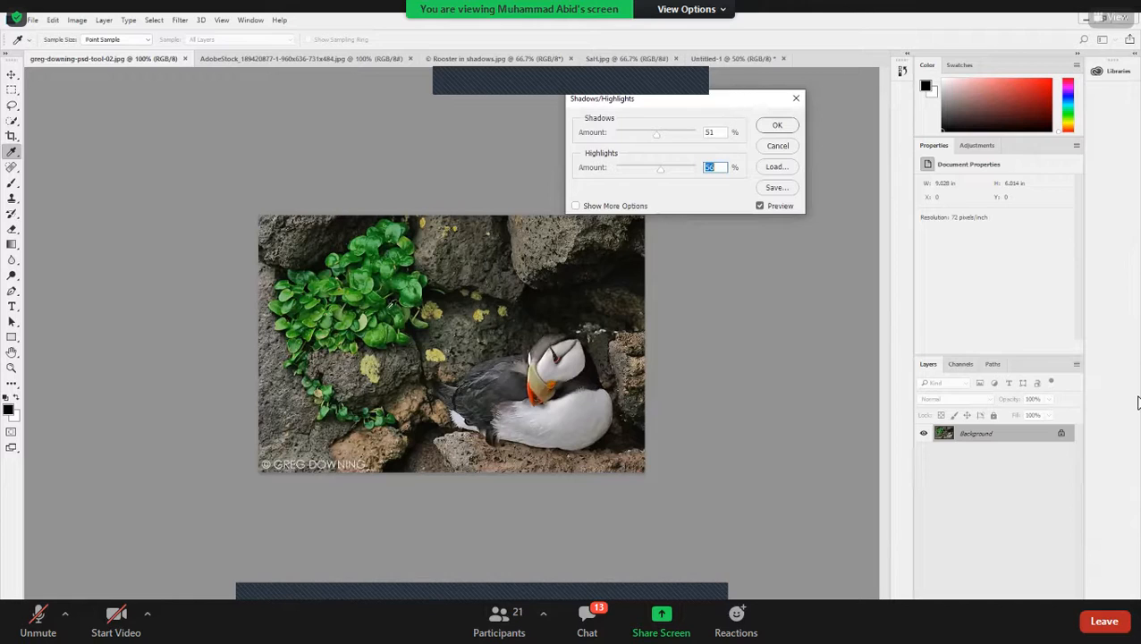
drag(725, 106, 742, 173)
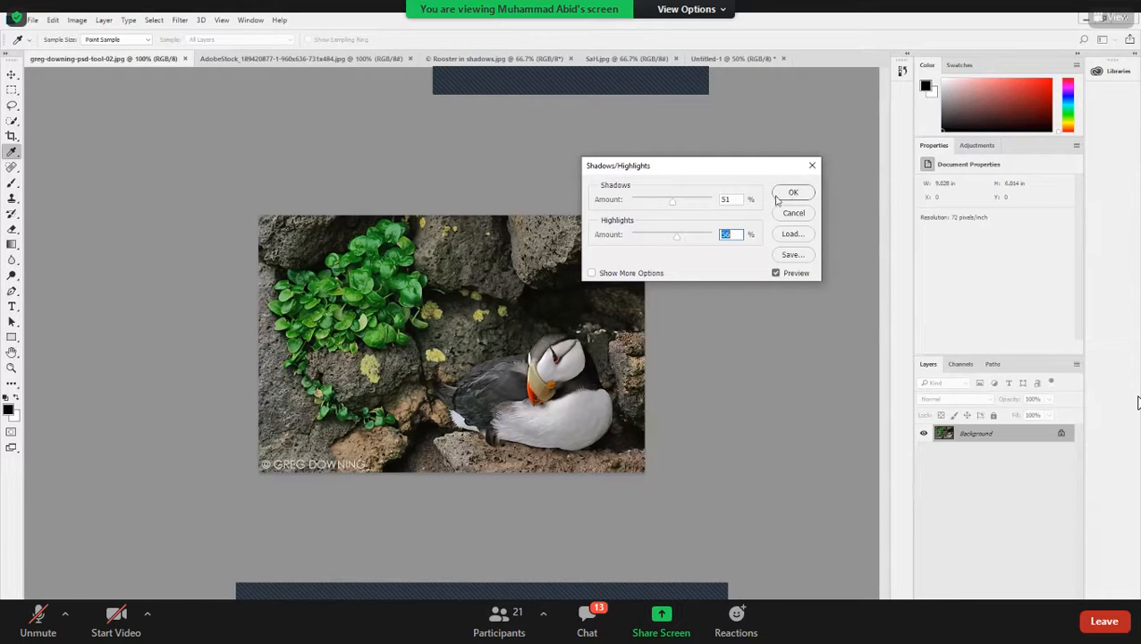
click(795, 195)
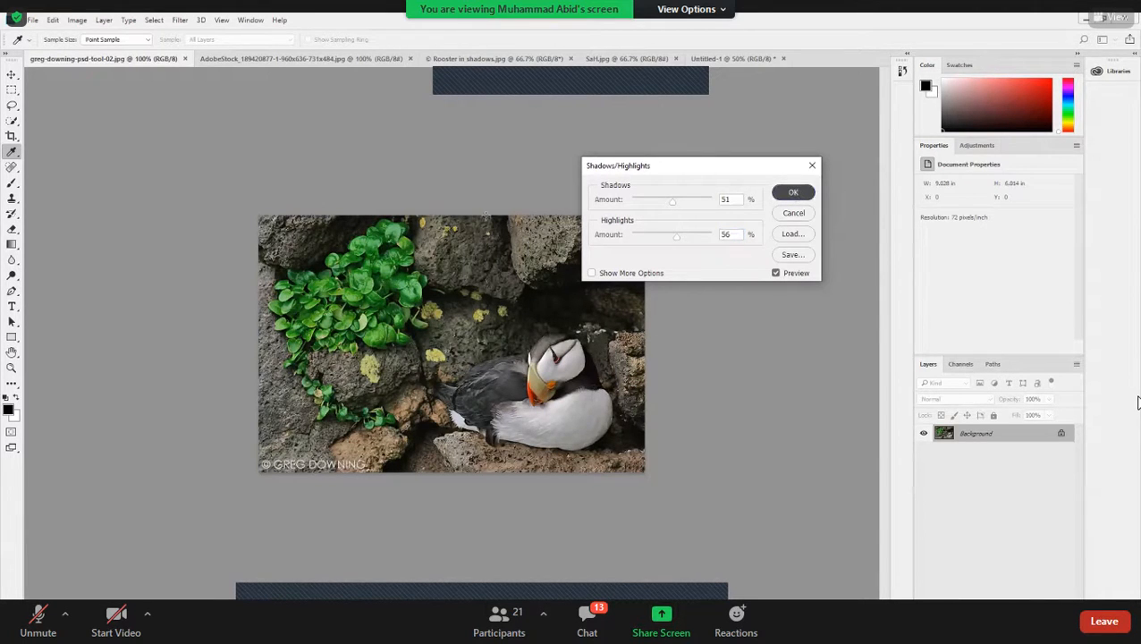
key(g)
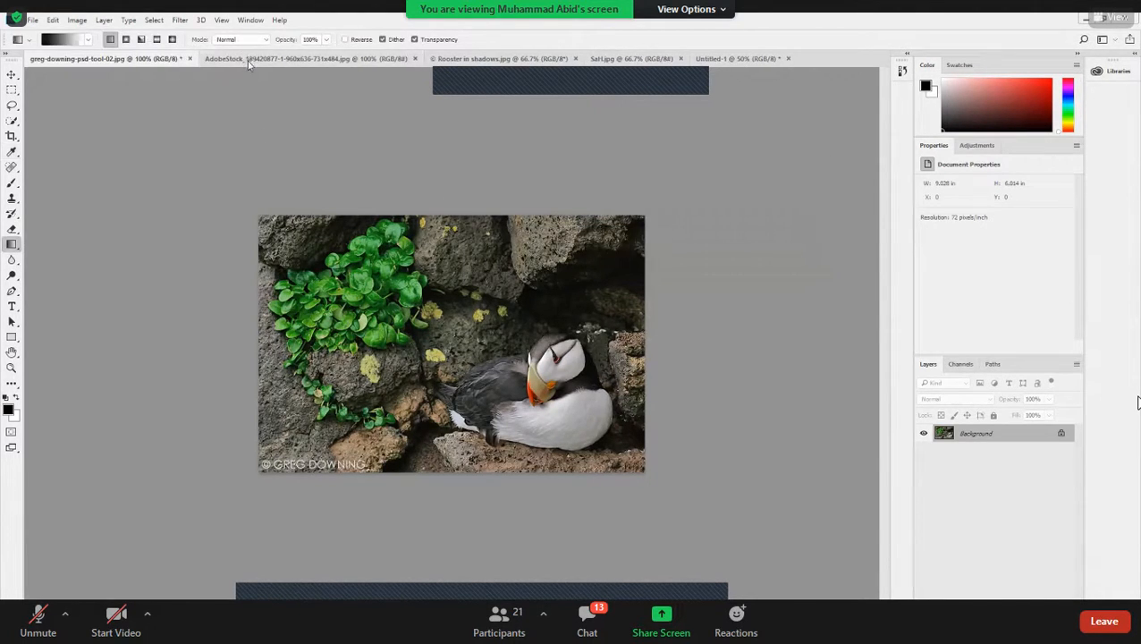
- Reopen Shadows/Highlights on the puffin and expand it to show Tone, Radius and colour options
click(78, 19)
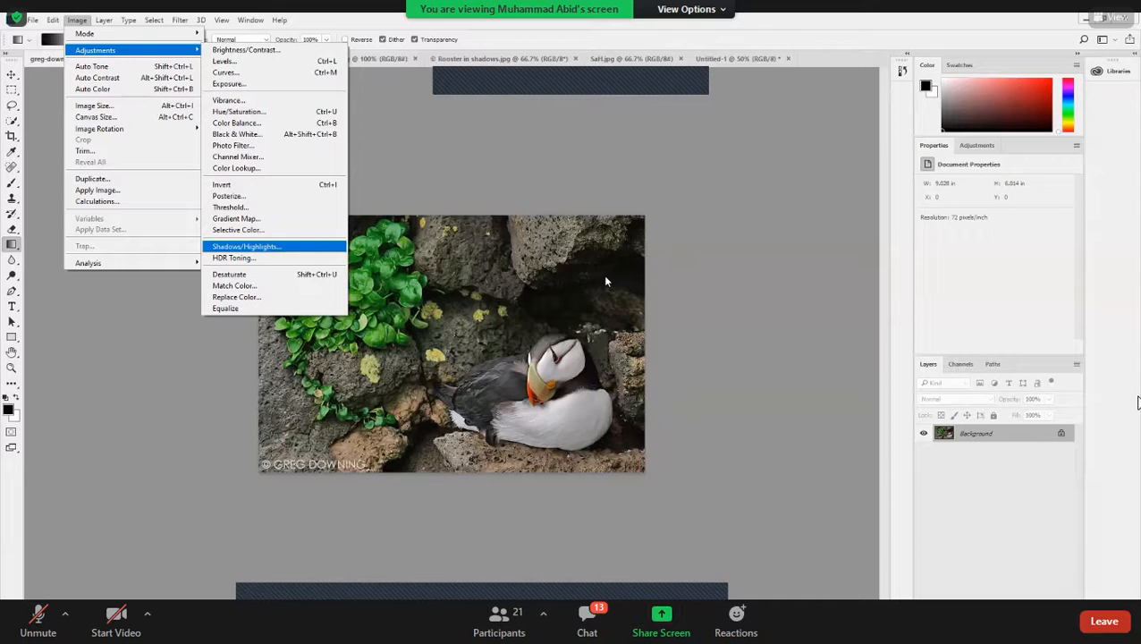
key(Return)
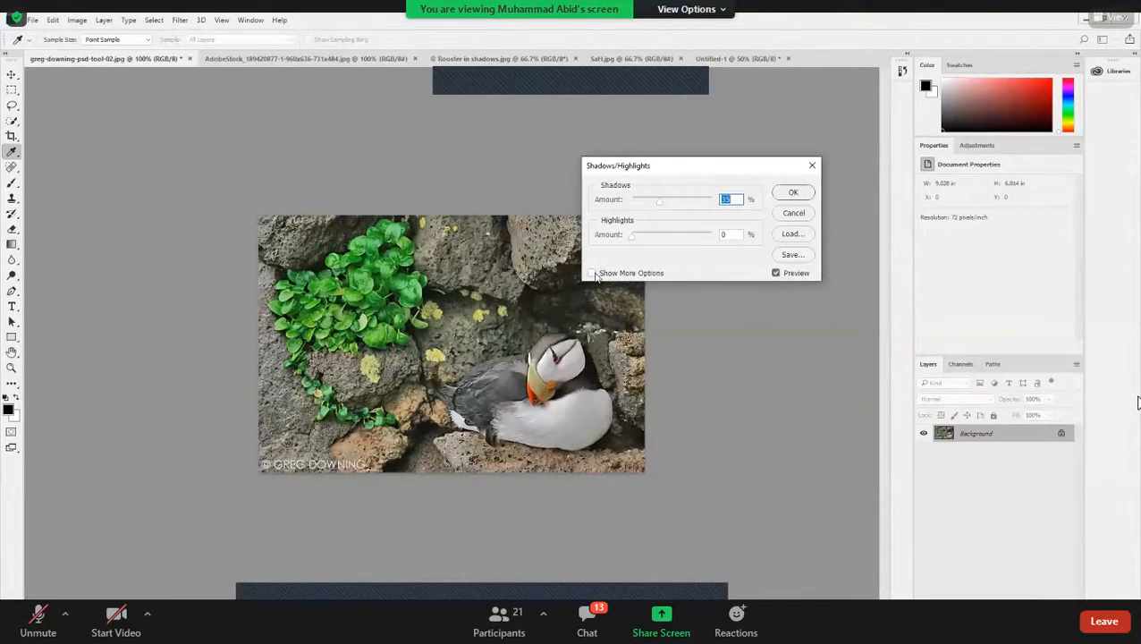
click(592, 274)
drag(656, 167, 638, 163)
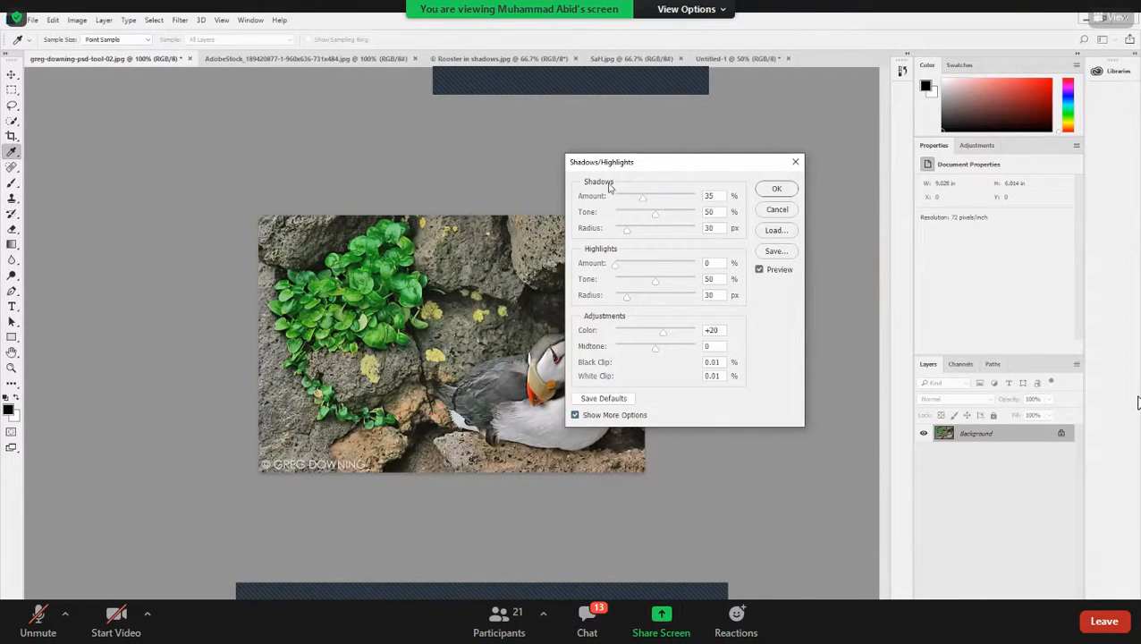
- Raise the puffin photo's Shadows Tone to 98% and Shadows Radius to 1370 px
click(654, 219)
drag(628, 220, 695, 220)
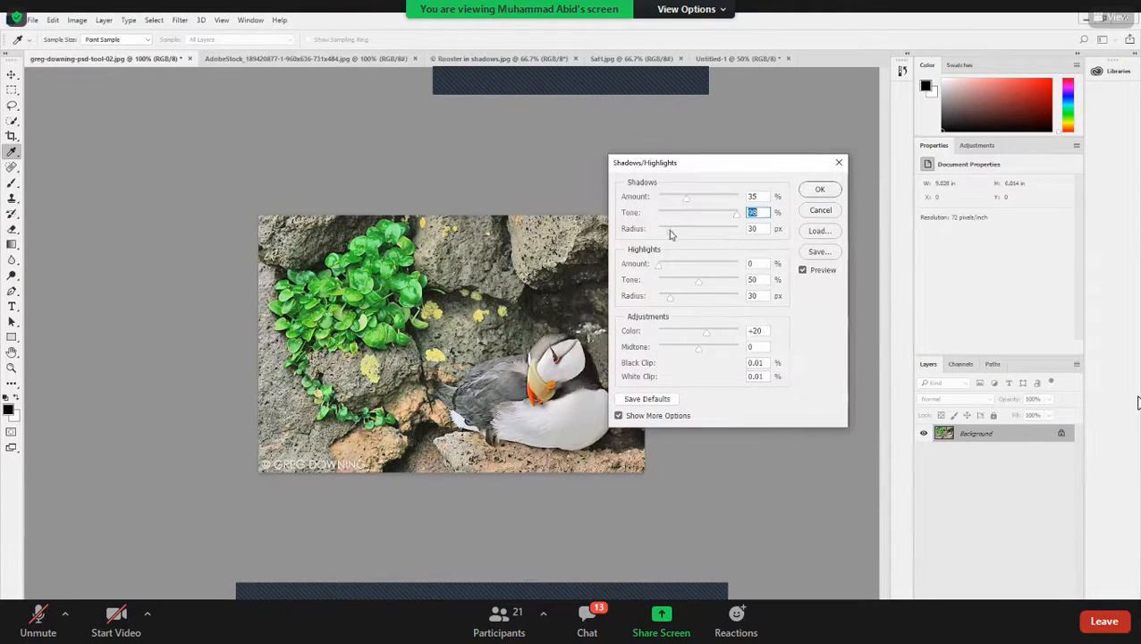
key(Tab)
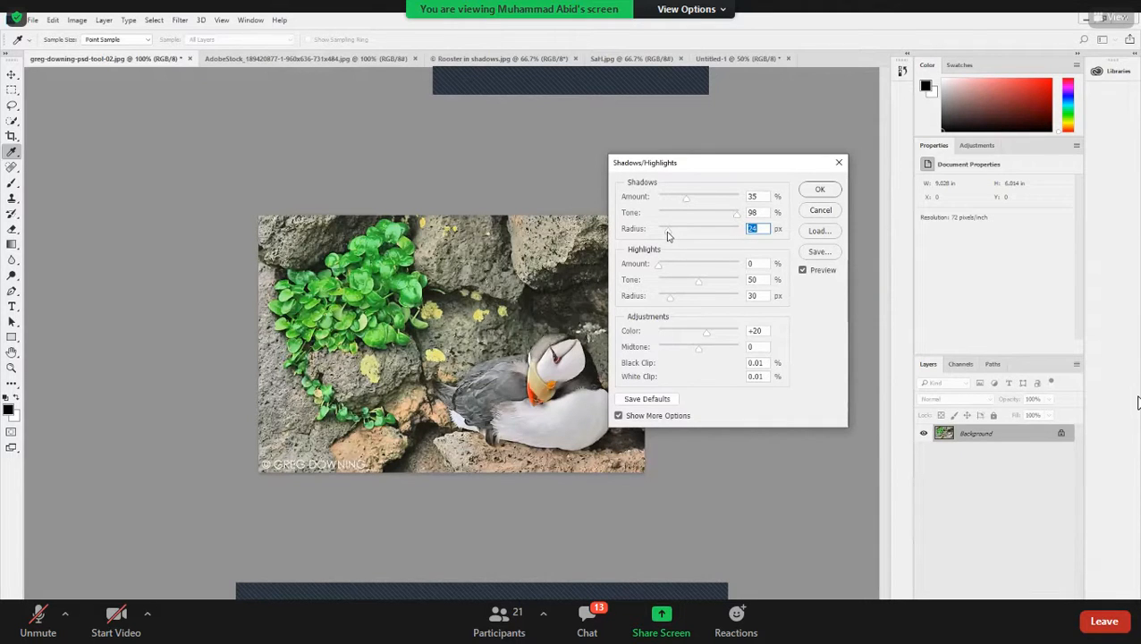
drag(683, 231, 738, 234)
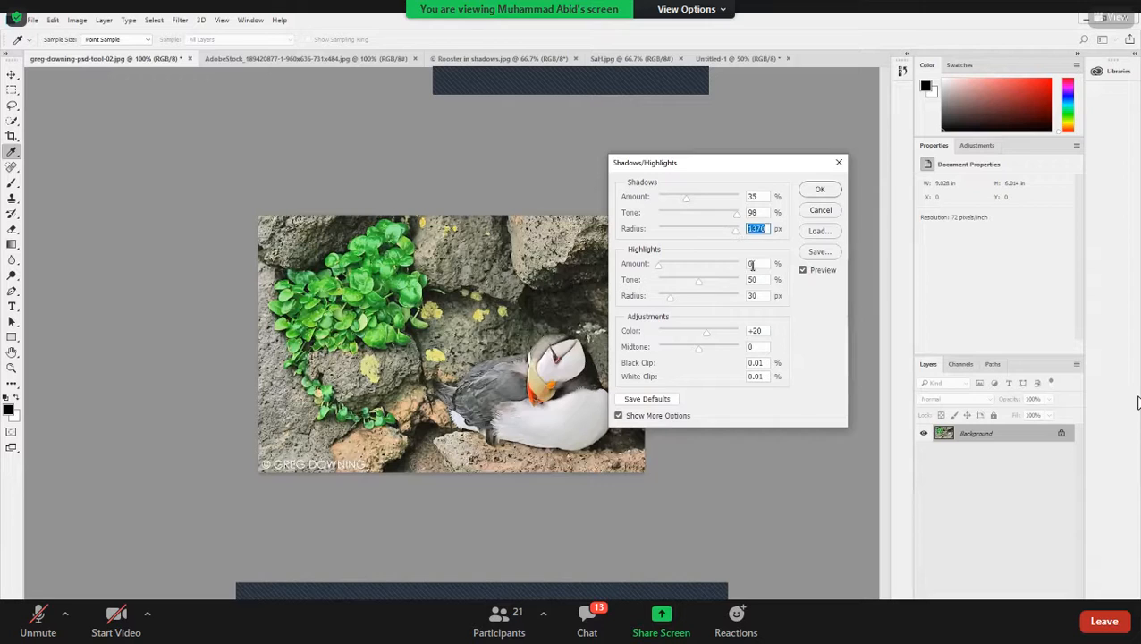
click(756, 230)
click(814, 213)
- Cancel the puffin Shadows/Highlights trial and switch to the SaH.jpg dusk landscape
click(820, 209)
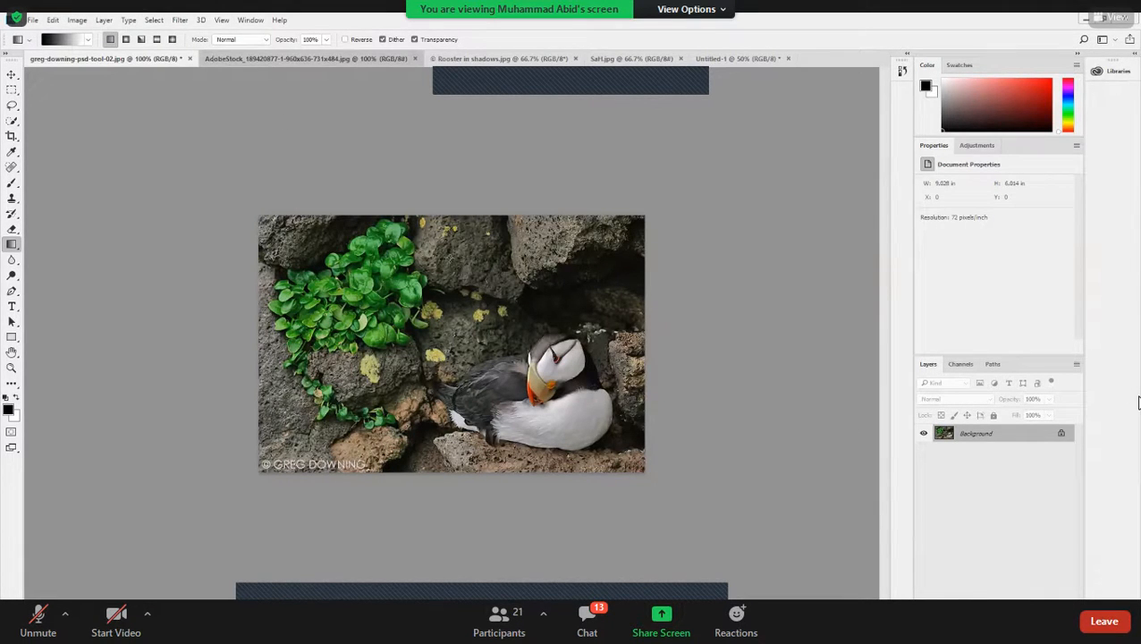
click(288, 59)
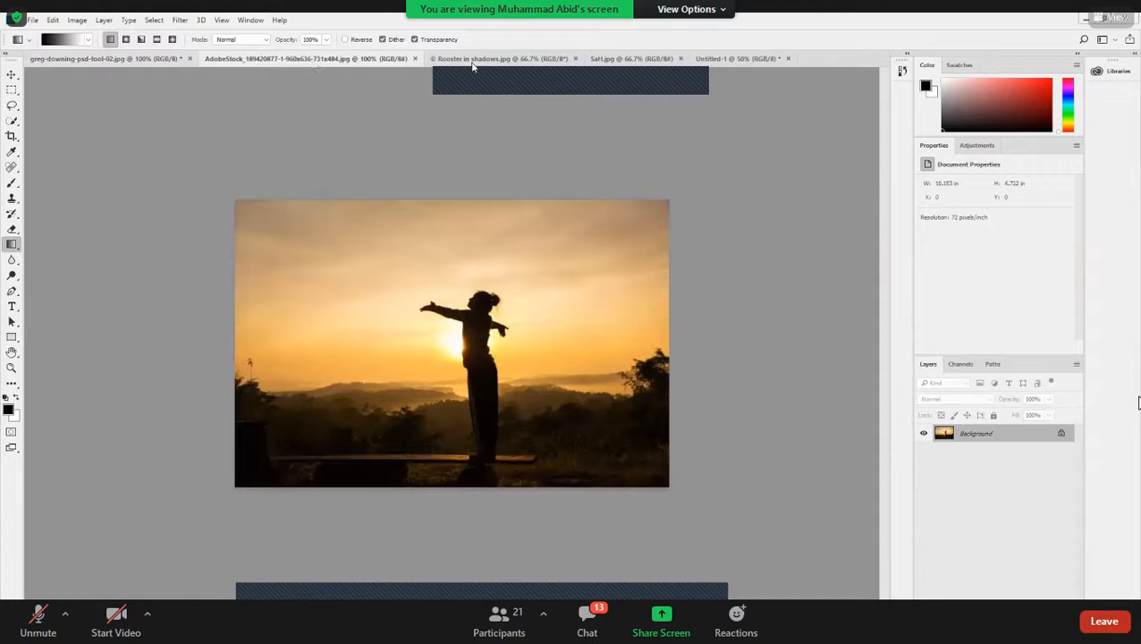
click(500, 59)
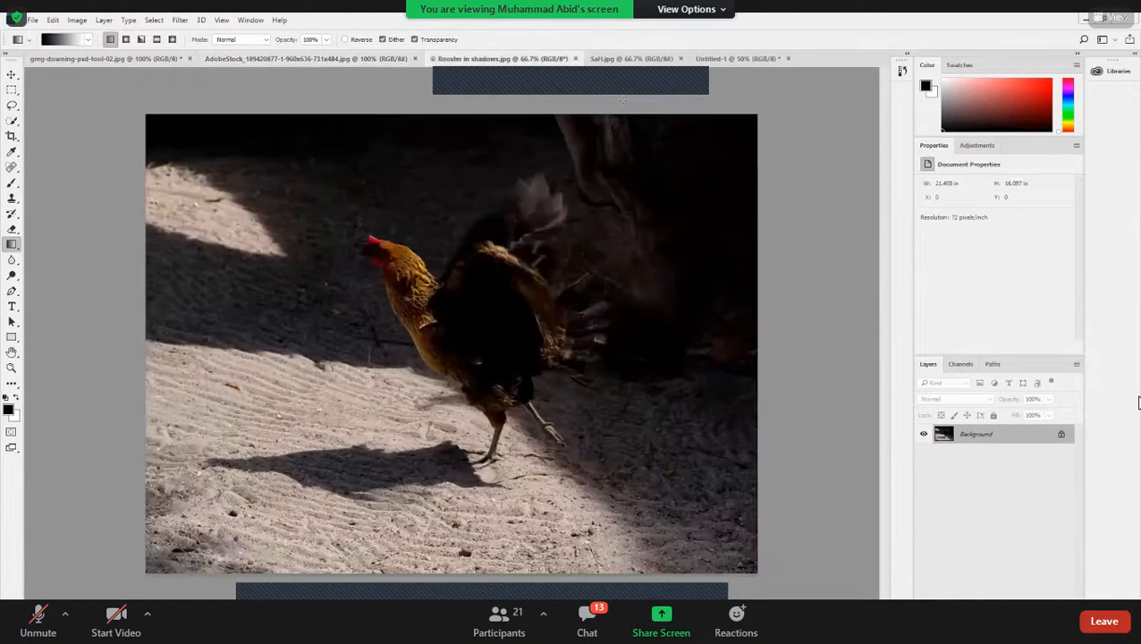
click(630, 59)
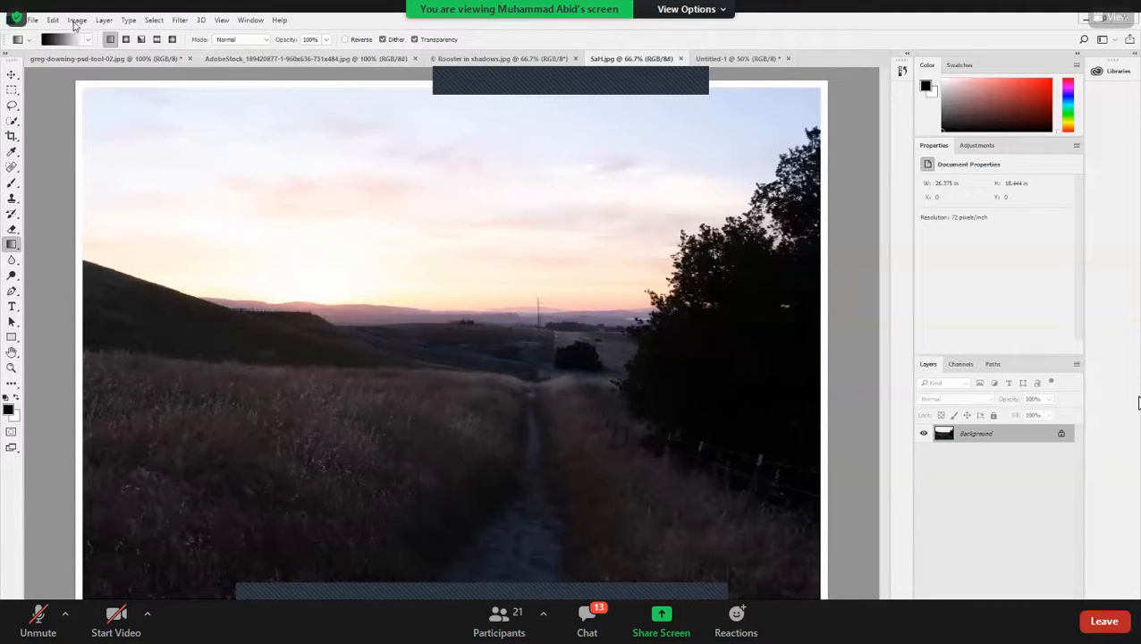
click(77, 19)
- Preview Shadows/Highlights on SaH.jpg at defaults: amount 35%, tone 50%, radius 30 px
mouse_move(134, 50)
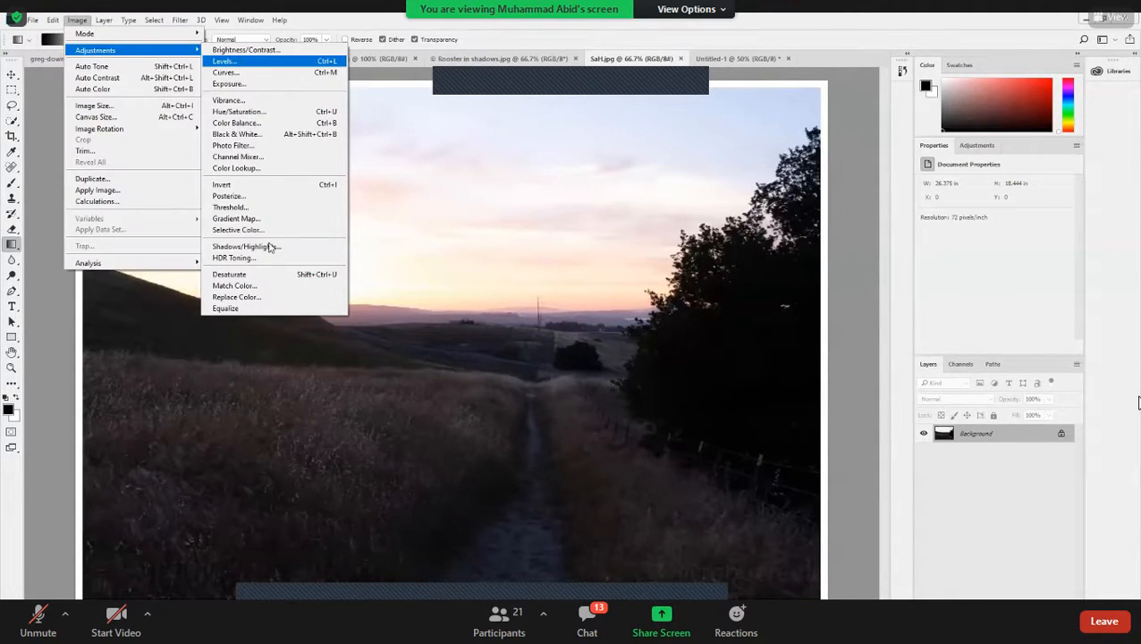
key(Down)
key(Down)
key(Down)
key(Down)
key(Down)
key(Down)
key(Down)
key(Down)
key(Down)
key(Down)
key(Down)
key(Down)
key(Down)
key(Down)
key(Down)
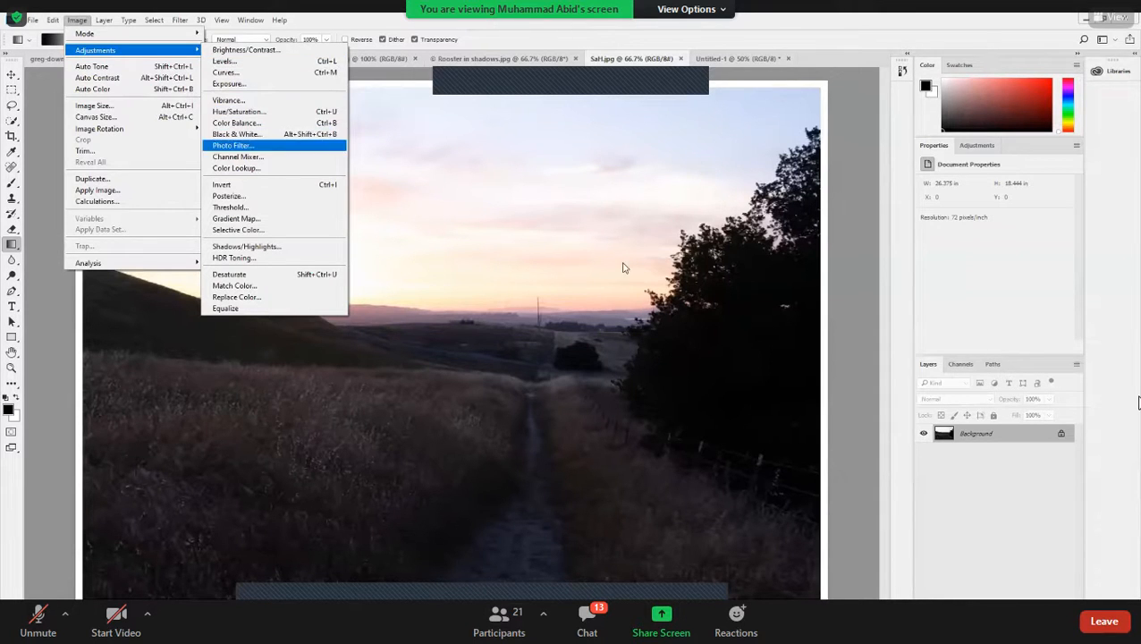
key(Return)
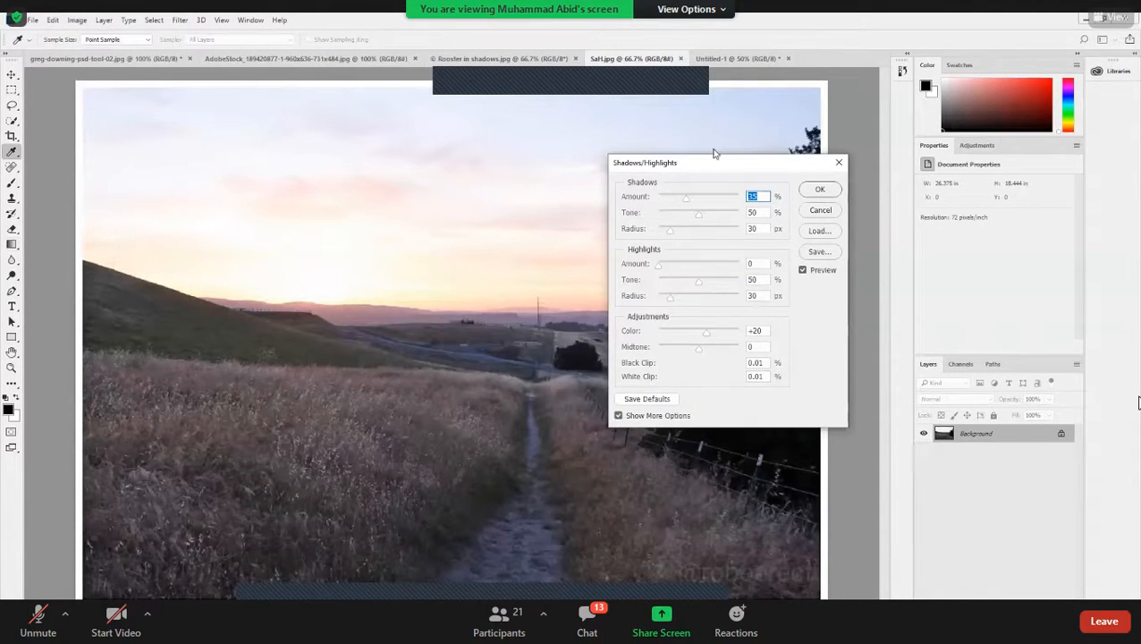
drag(750, 166, 708, 158)
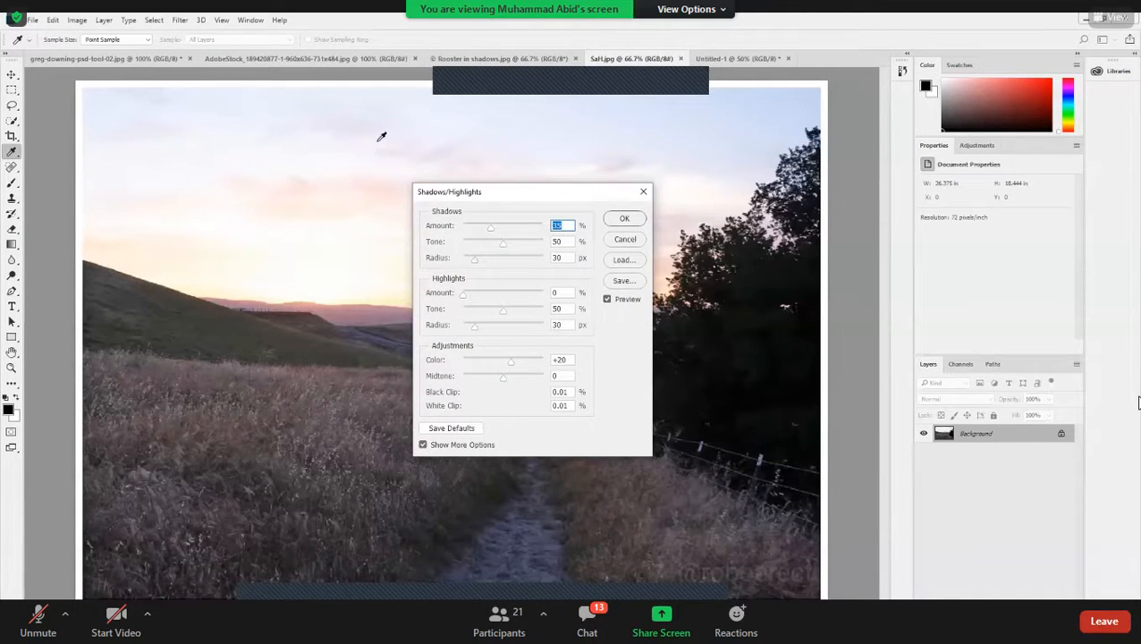
drag(466, 191, 476, 237)
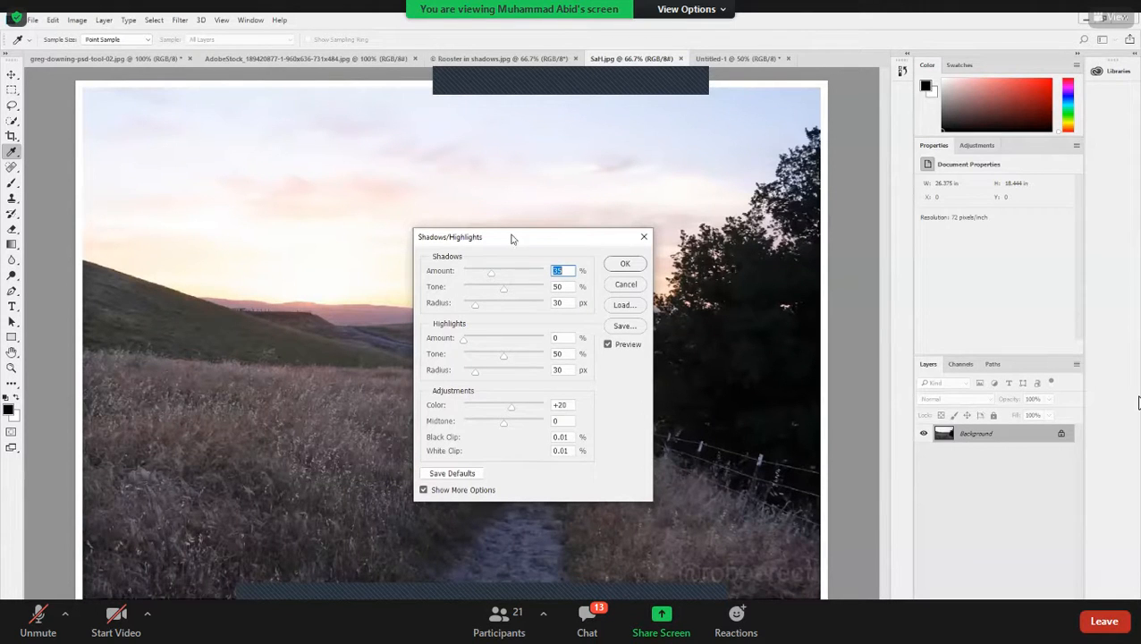
drag(582, 240, 623, 195)
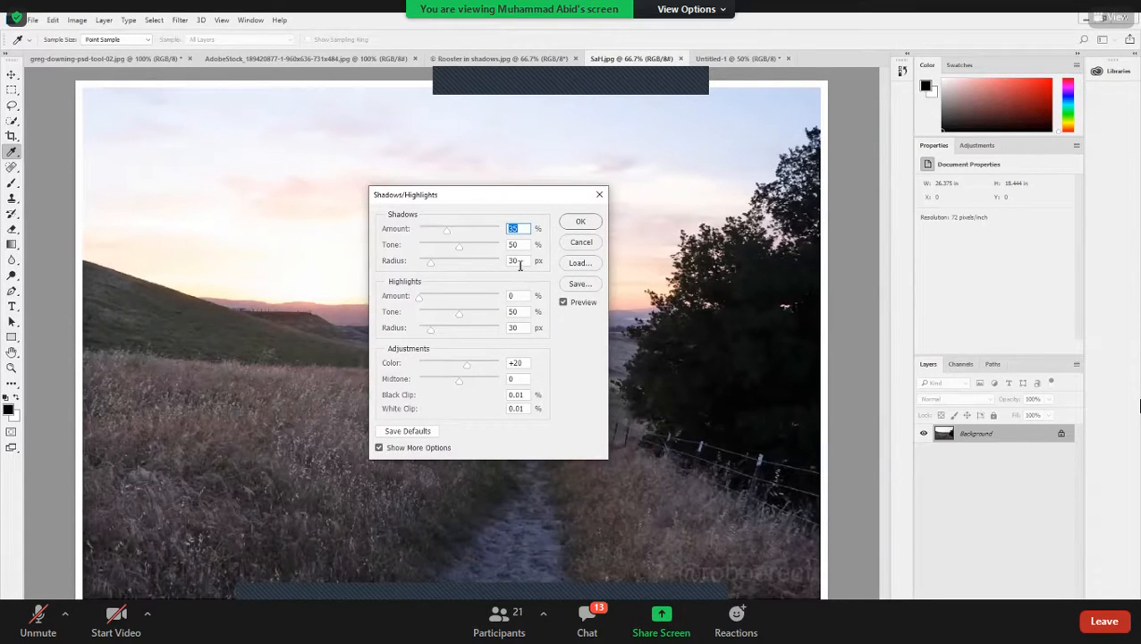
- Set Shadows Amount to 86% and Shadows Tone to 27% to lift the dark grass
key(Tab)
key(Tab)
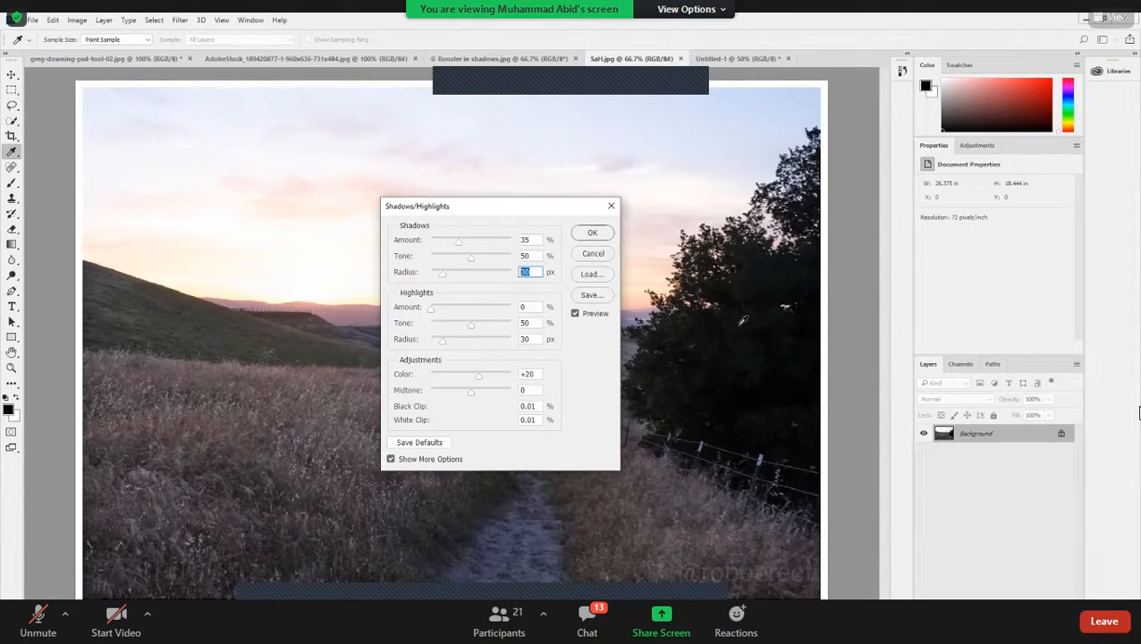
drag(547, 206, 536, 206)
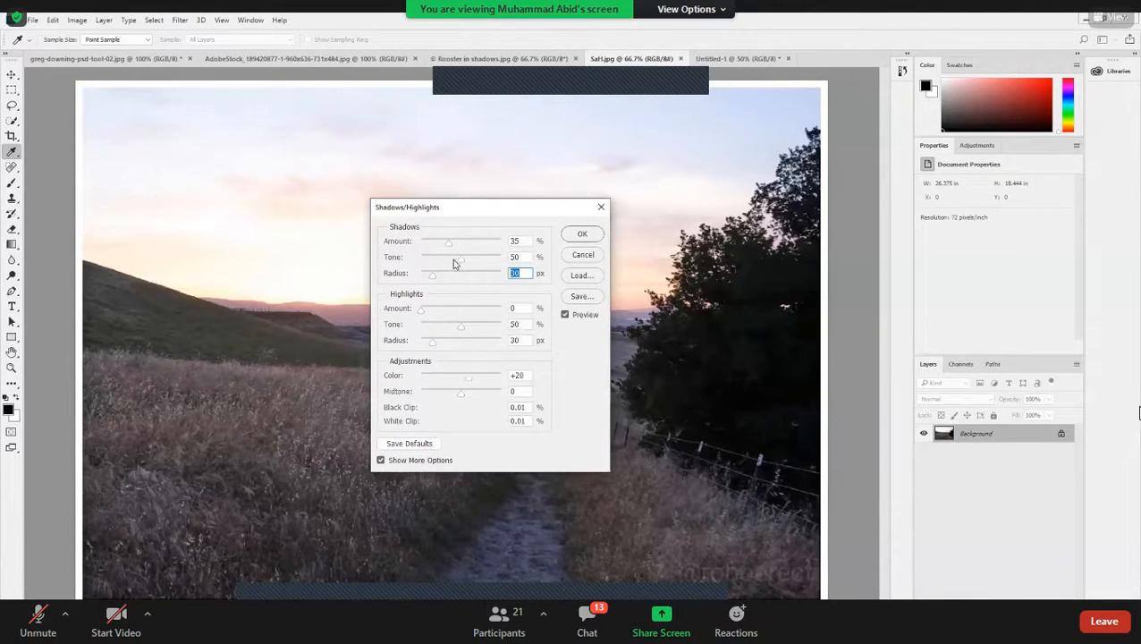
drag(456, 262, 421, 259)
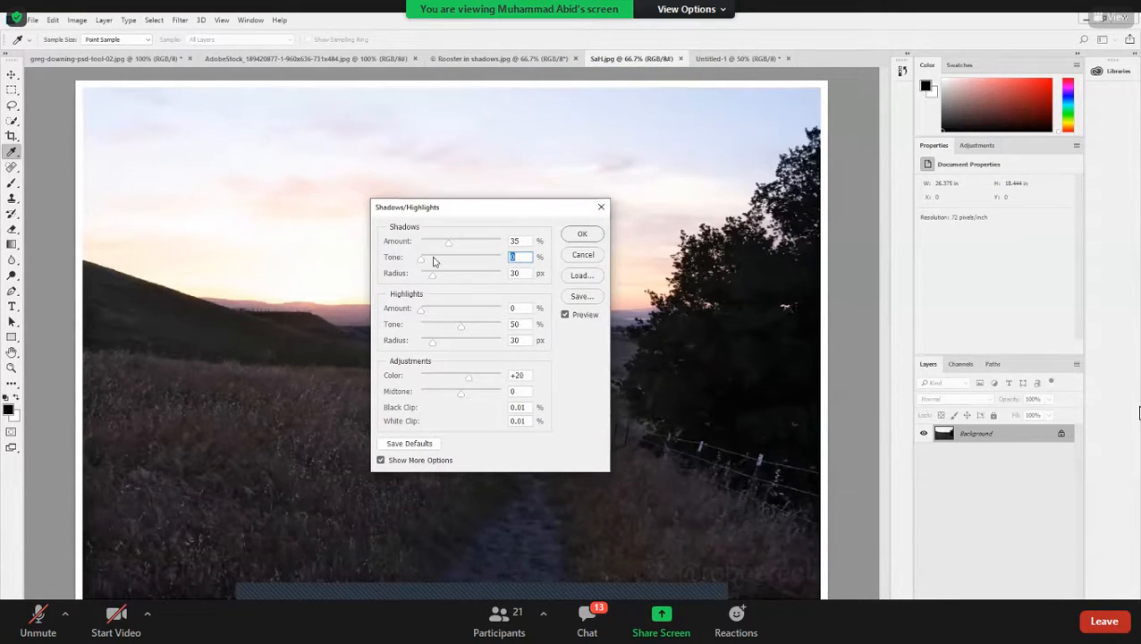
drag(422, 261, 433, 261)
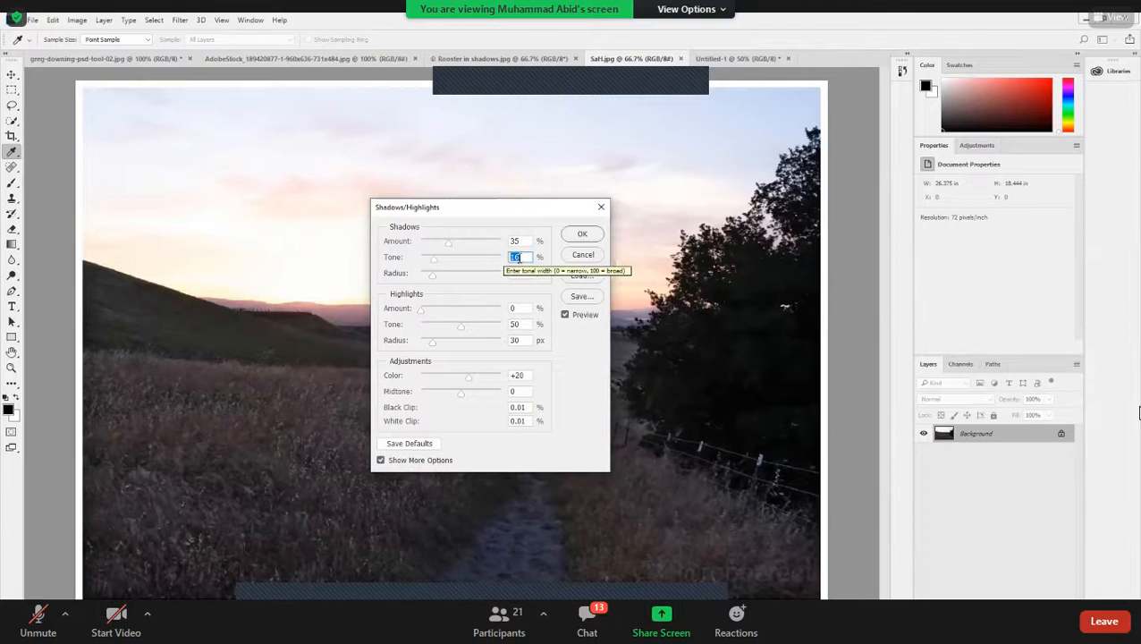
click(523, 260)
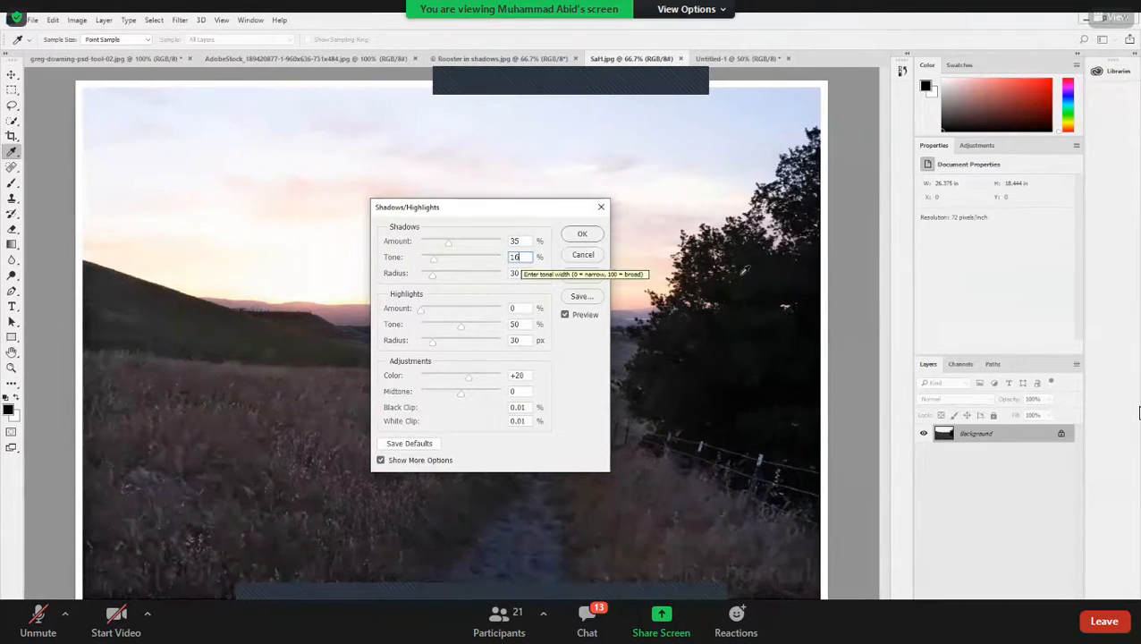
click(491, 245)
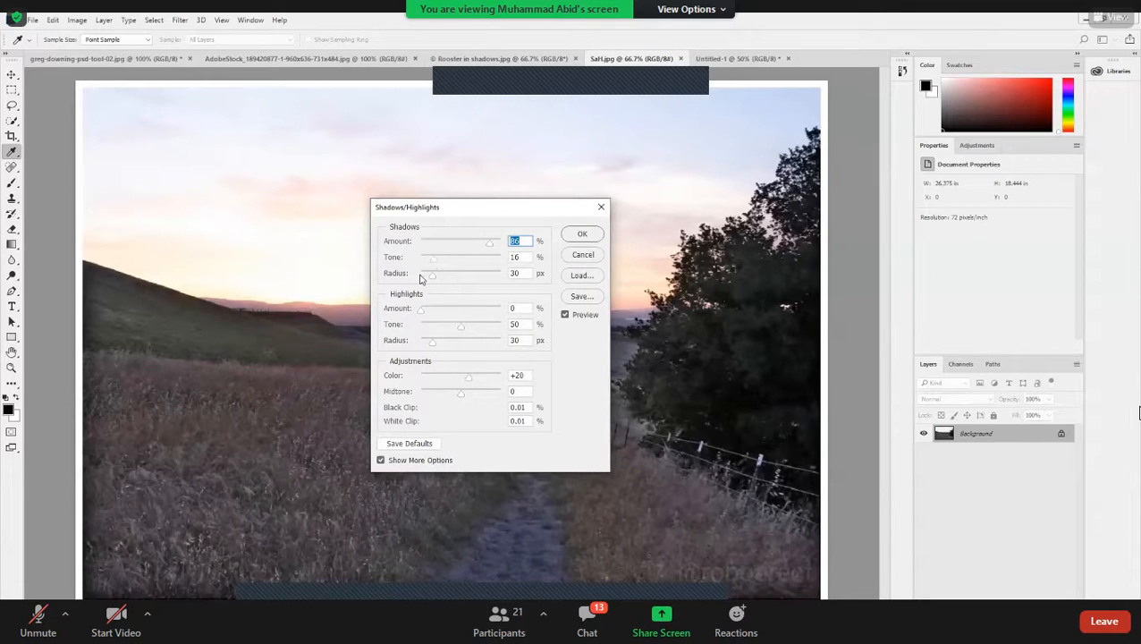
click(425, 258)
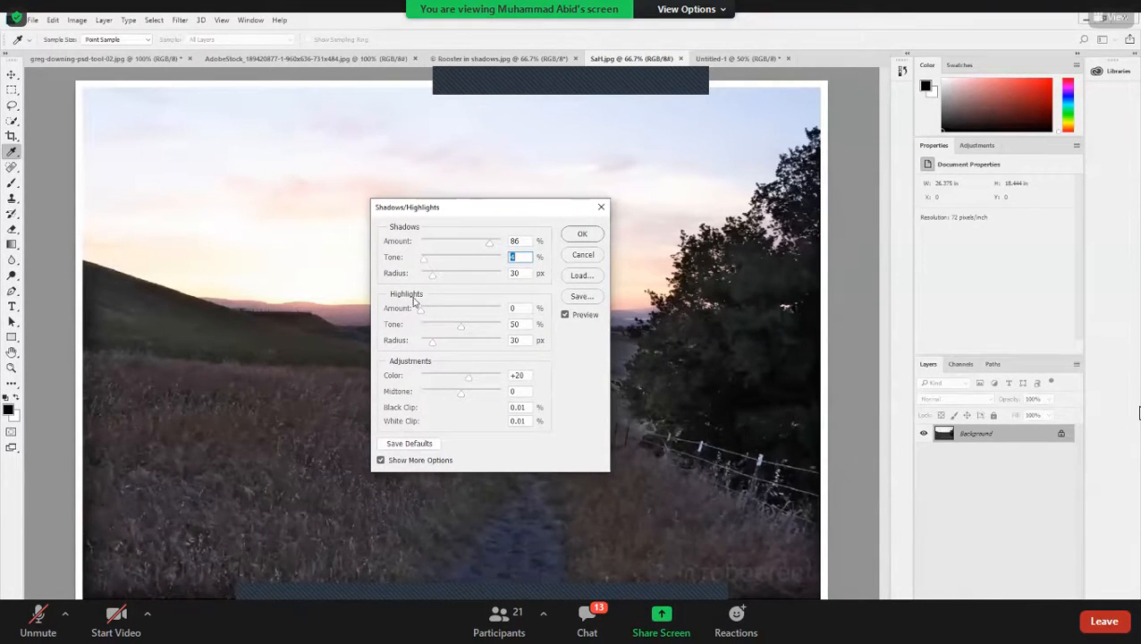
drag(425, 260, 438, 266)
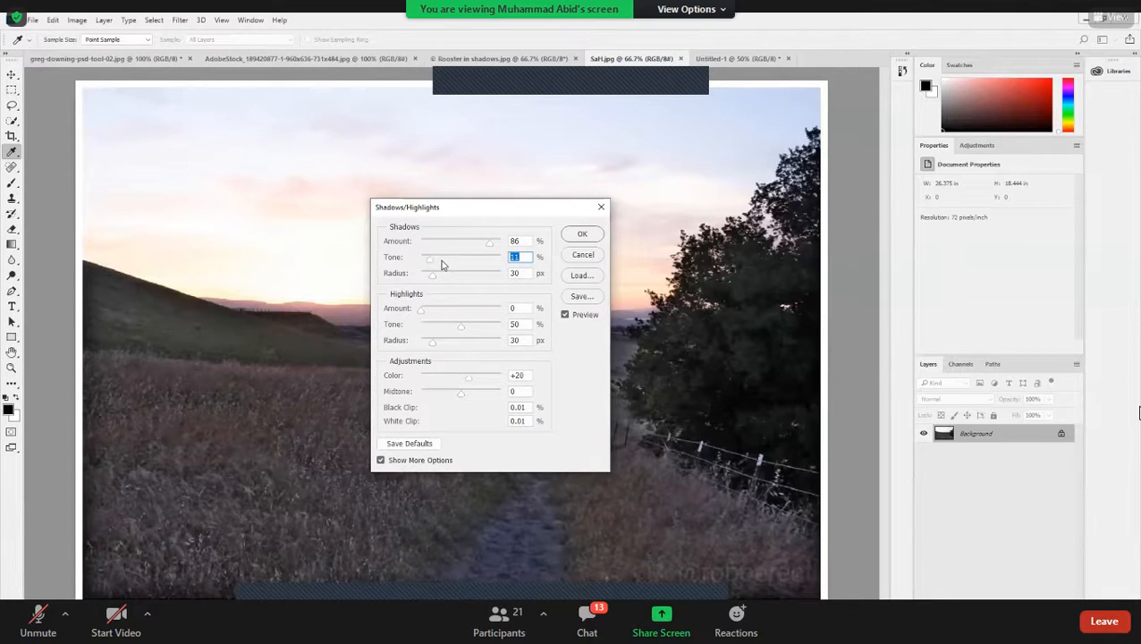
click(441, 261)
drag(444, 261, 445, 262)
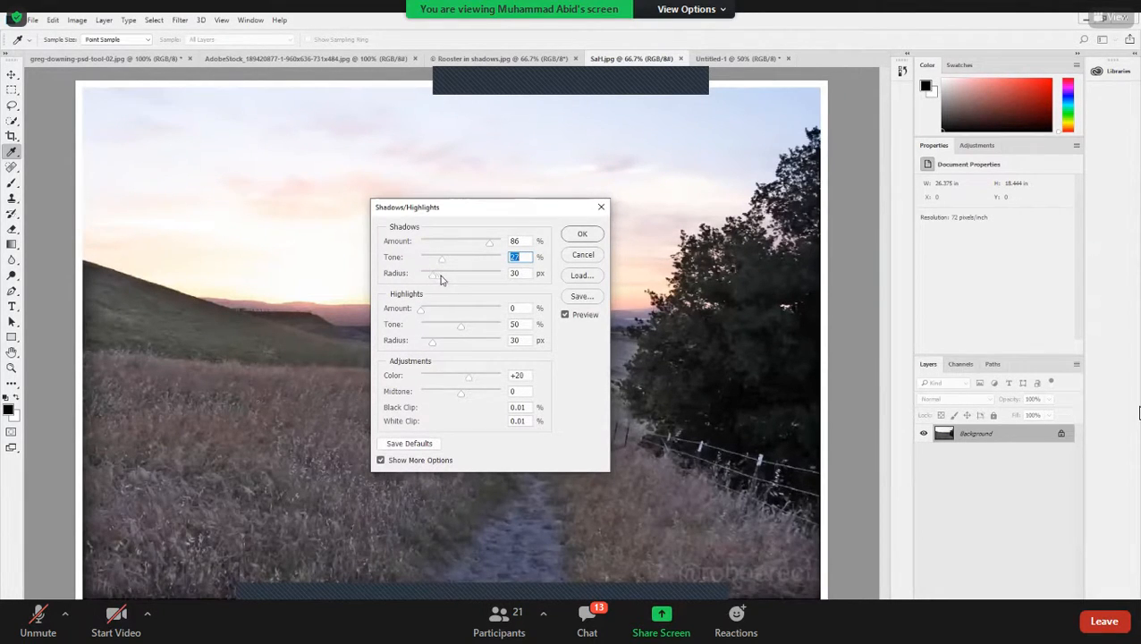
click(440, 274)
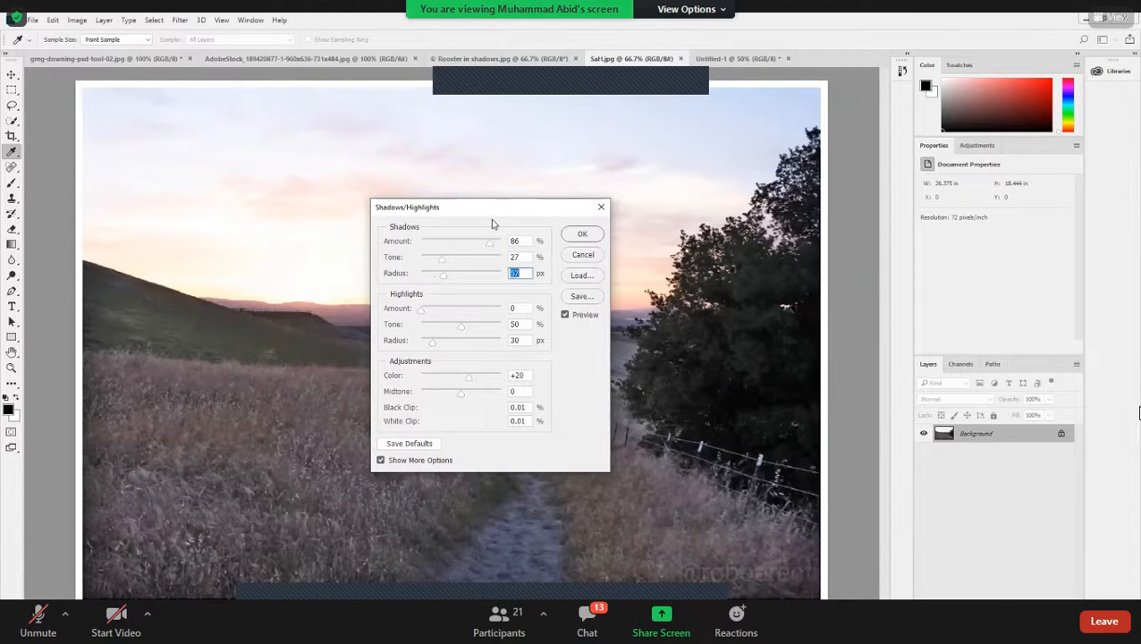
- Set Shadows Radius to 64 px and Highlights Amount to about 55% to recover the sky
drag(492, 211, 477, 209)
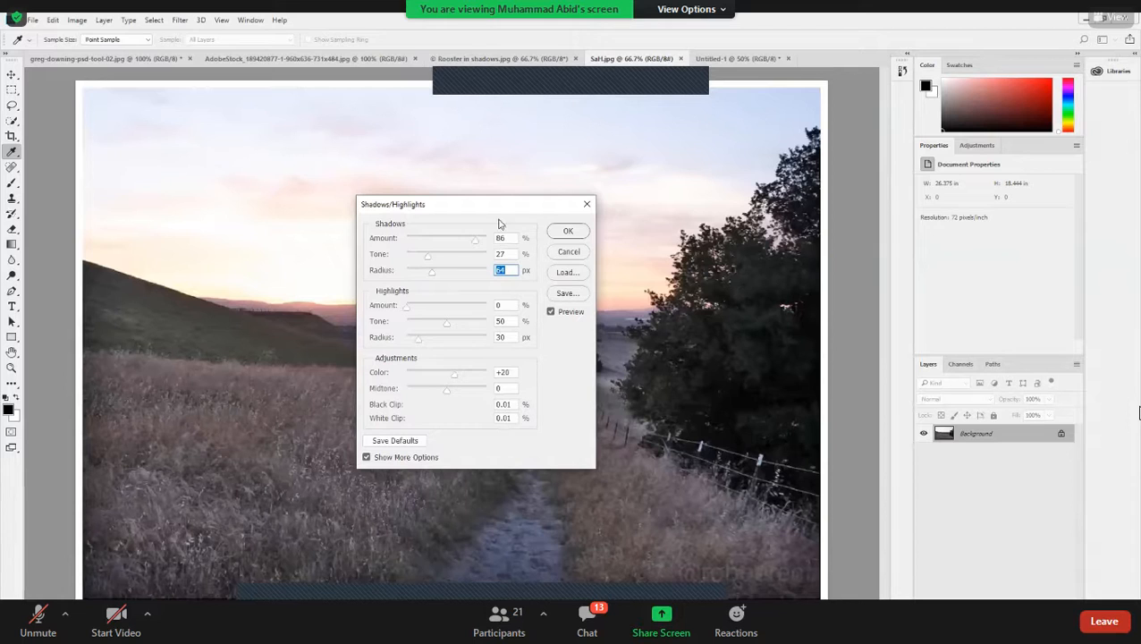
drag(500, 204, 499, 238)
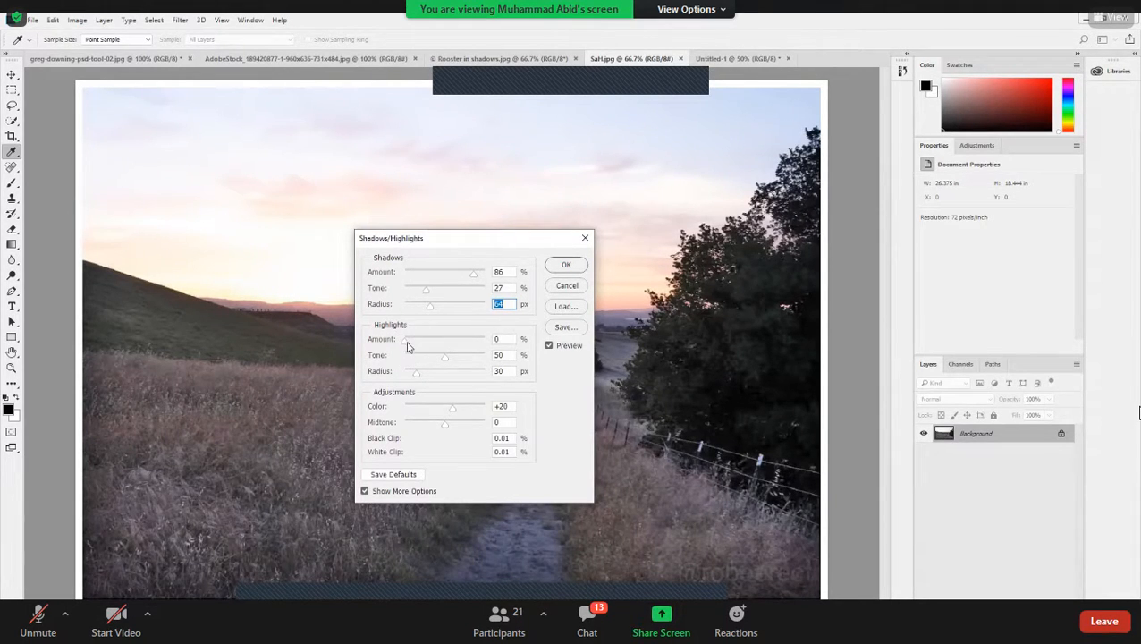
drag(420, 345, 433, 345)
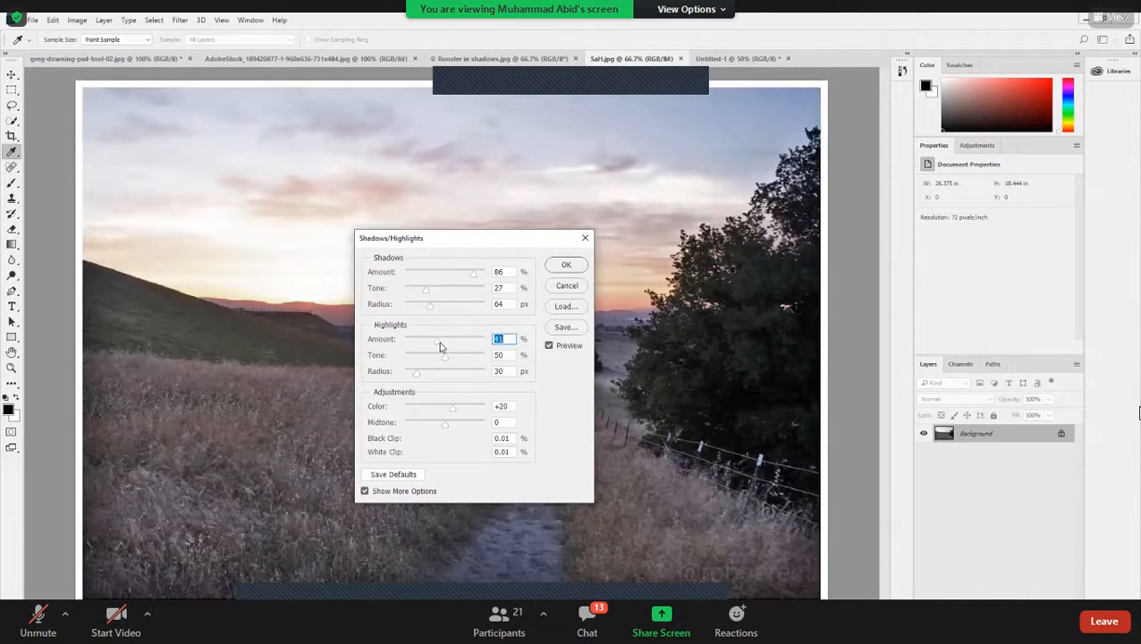
drag(437, 339, 442, 347)
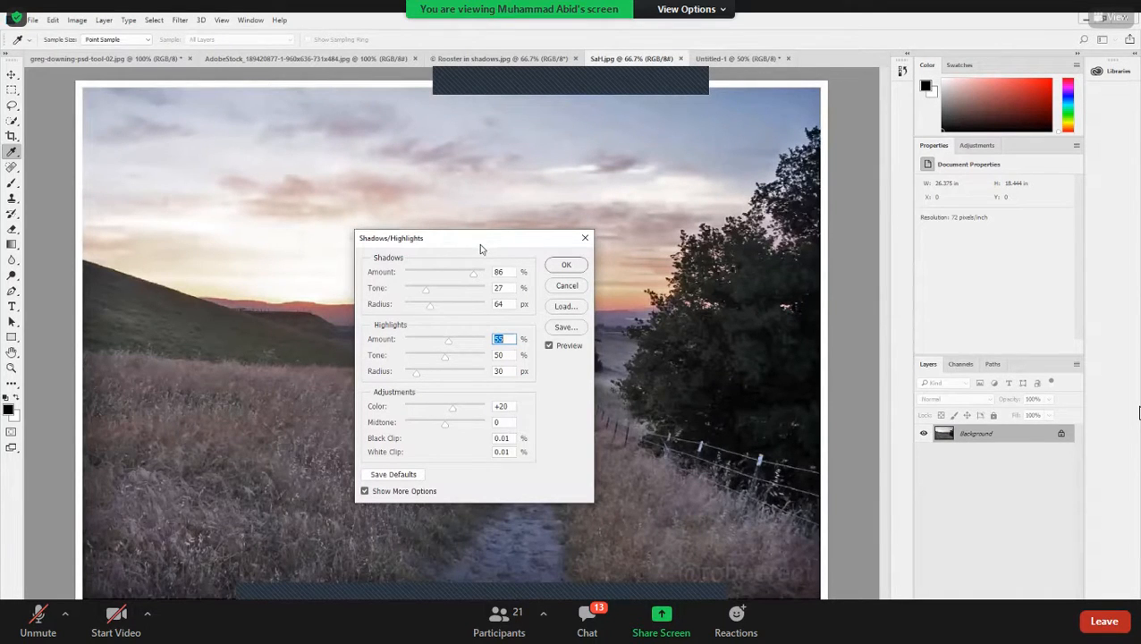
drag(480, 247, 439, 217)
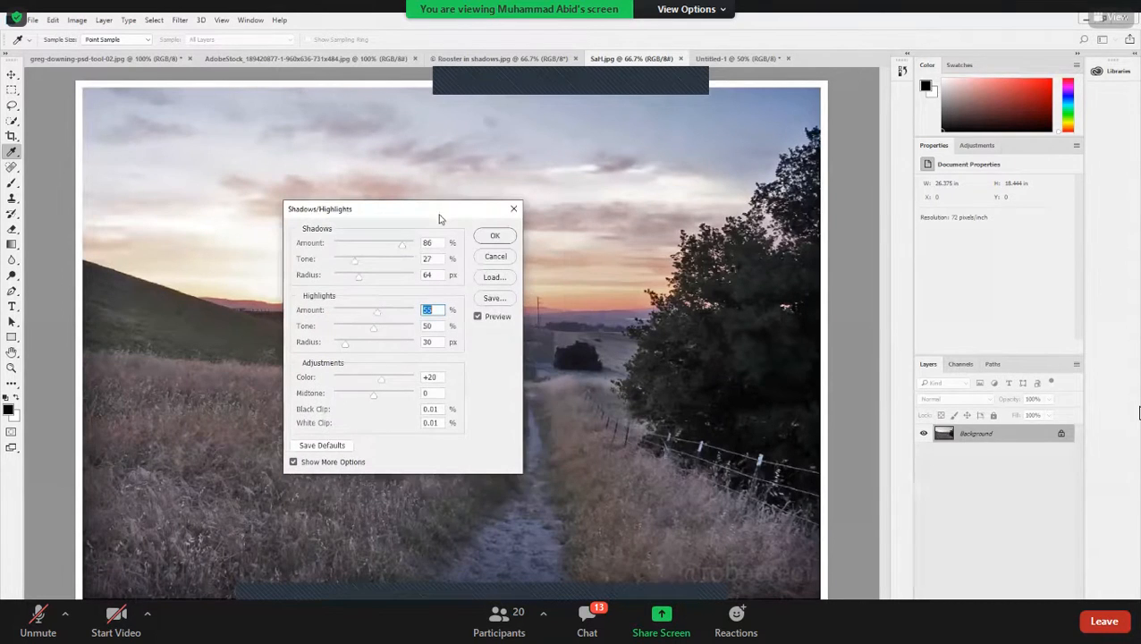
click(479, 316)
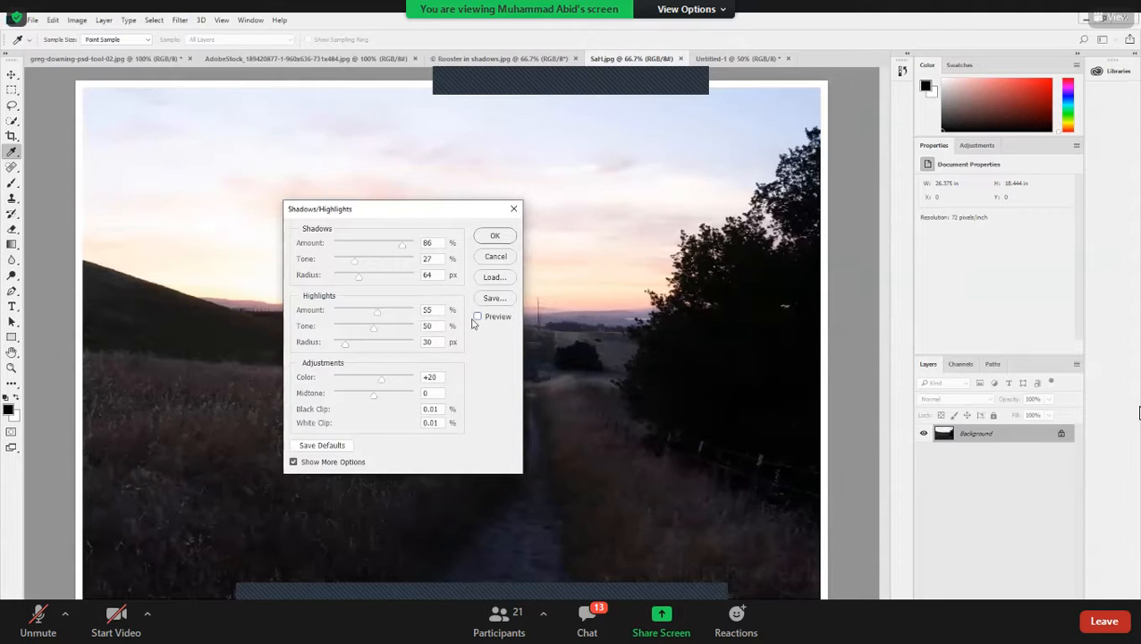
click(478, 318)
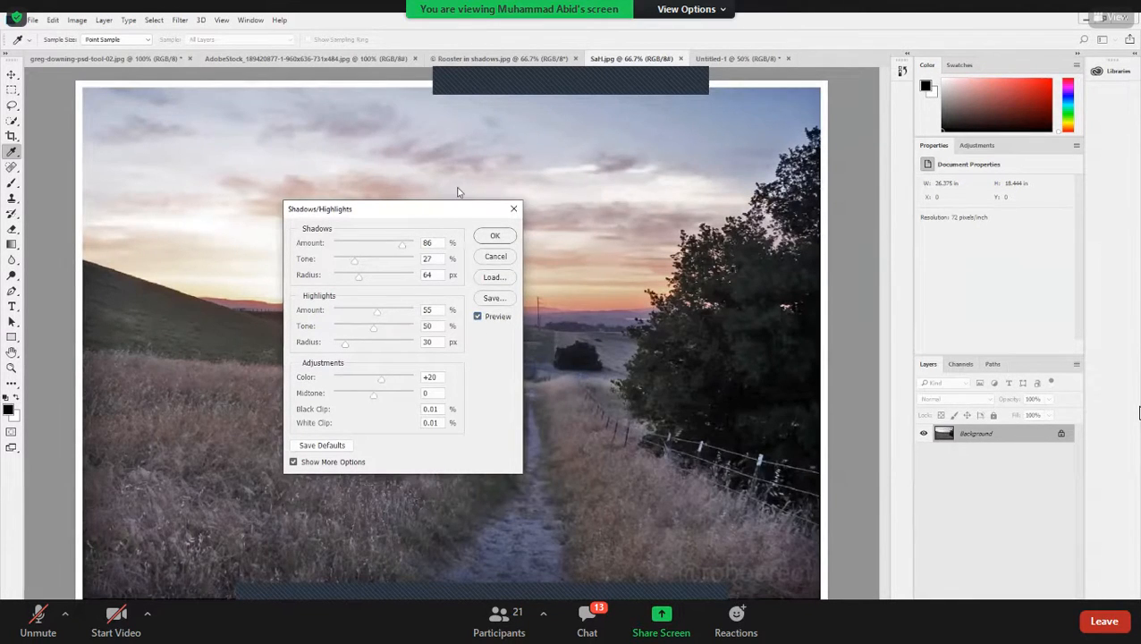
drag(459, 219, 457, 186)
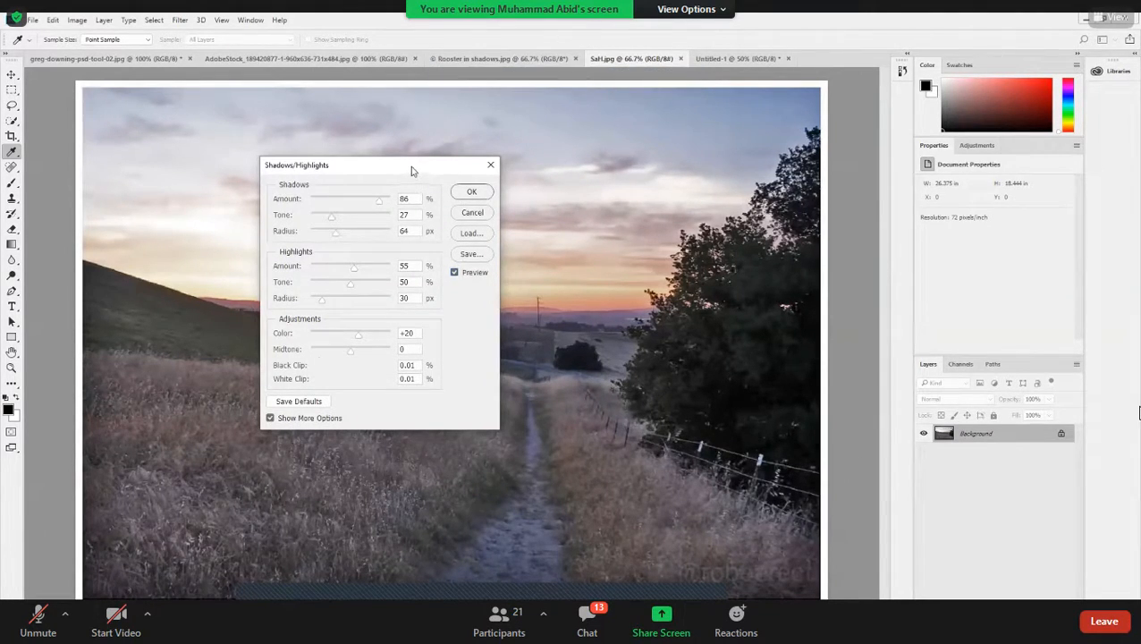
- Set the Color correction to +33 after trying +42, comparing with Preview off and on
click(398, 338)
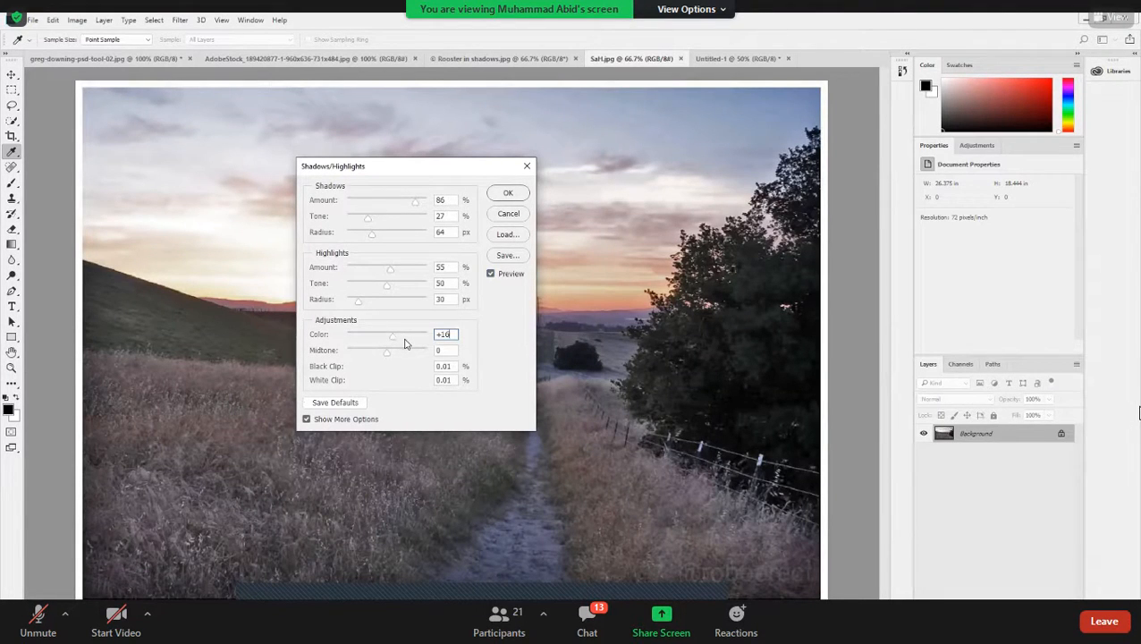
drag(412, 339, 418, 344)
text(+42)
drag(402, 340, 400, 340)
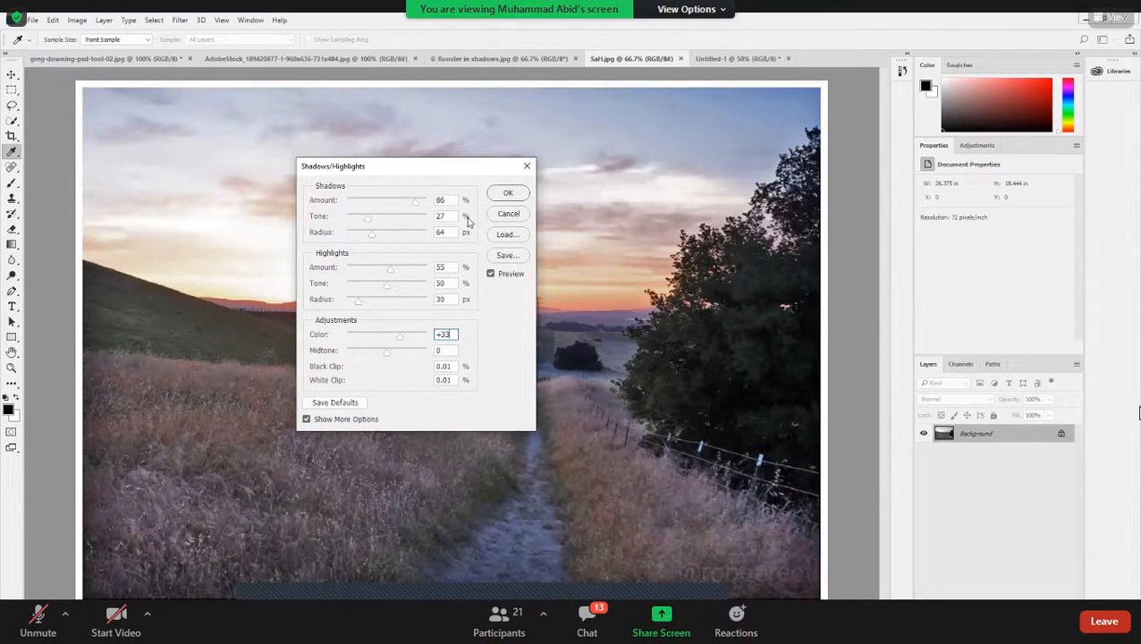
drag(429, 166, 486, 311)
click(549, 418)
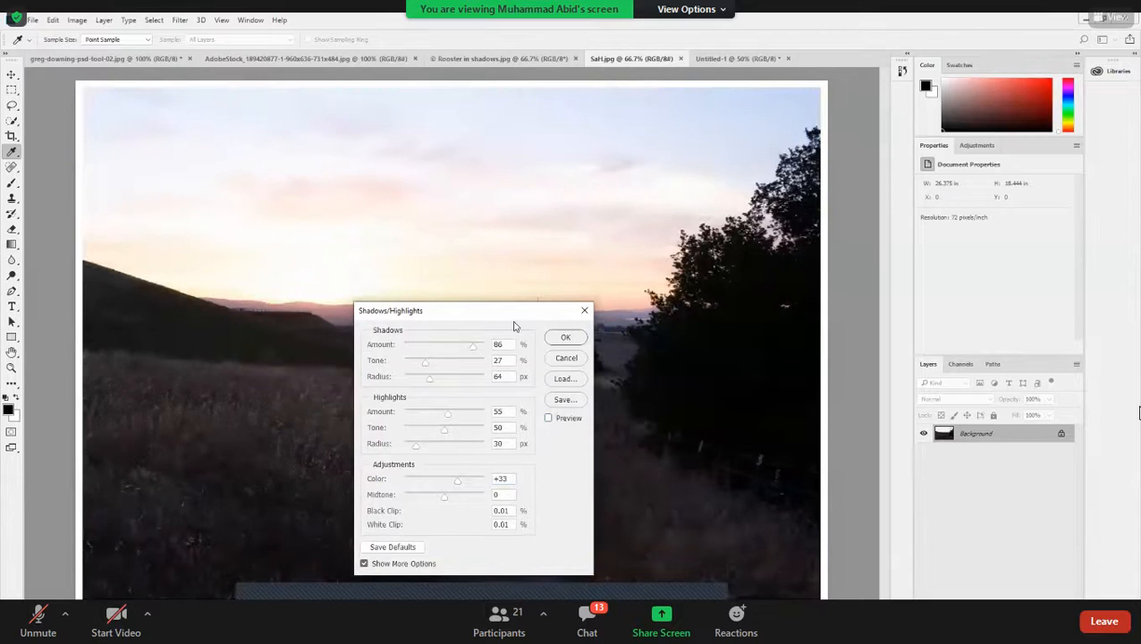
key(p)
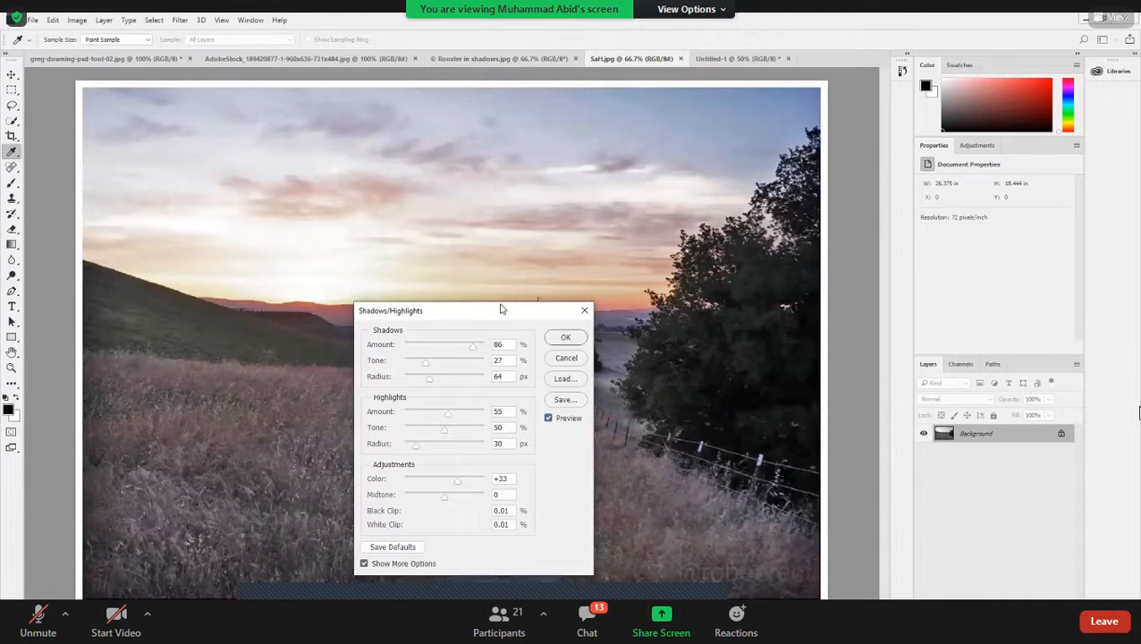
drag(546, 311, 380, 149)
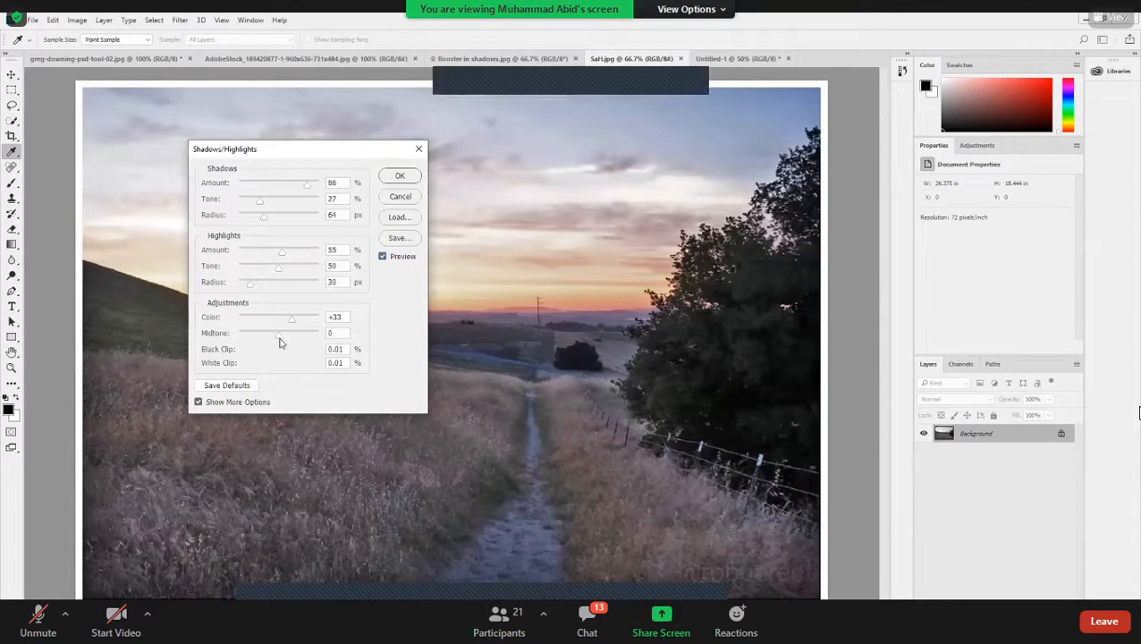
- Try a Midtone contrast of +73, then settle on a mild +4
drag(279, 335, 318, 339)
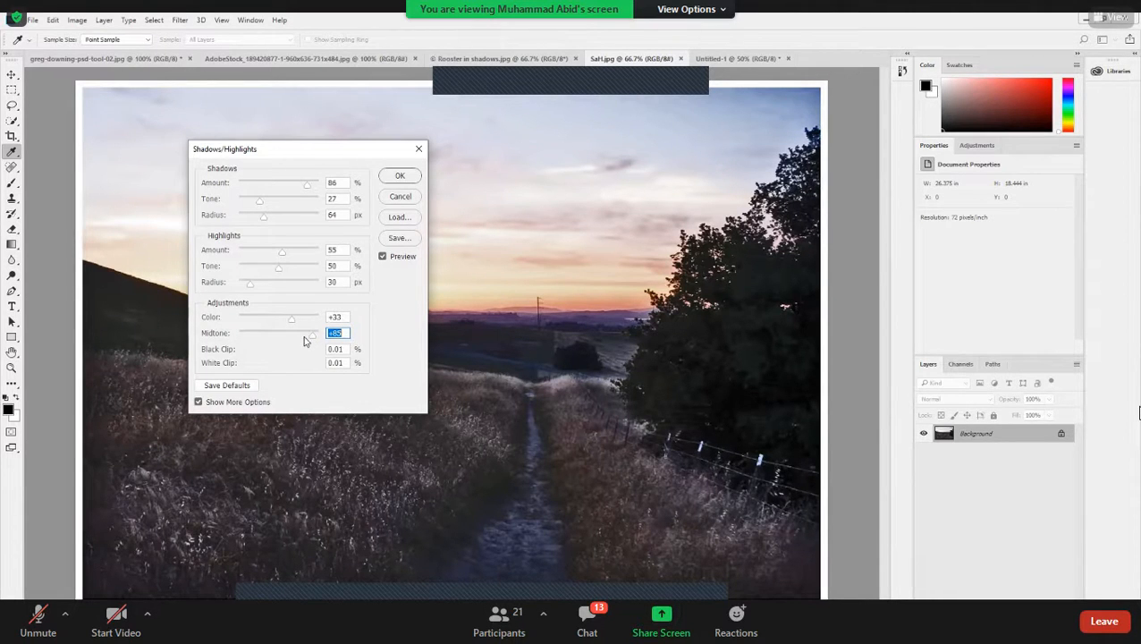
text(+73)
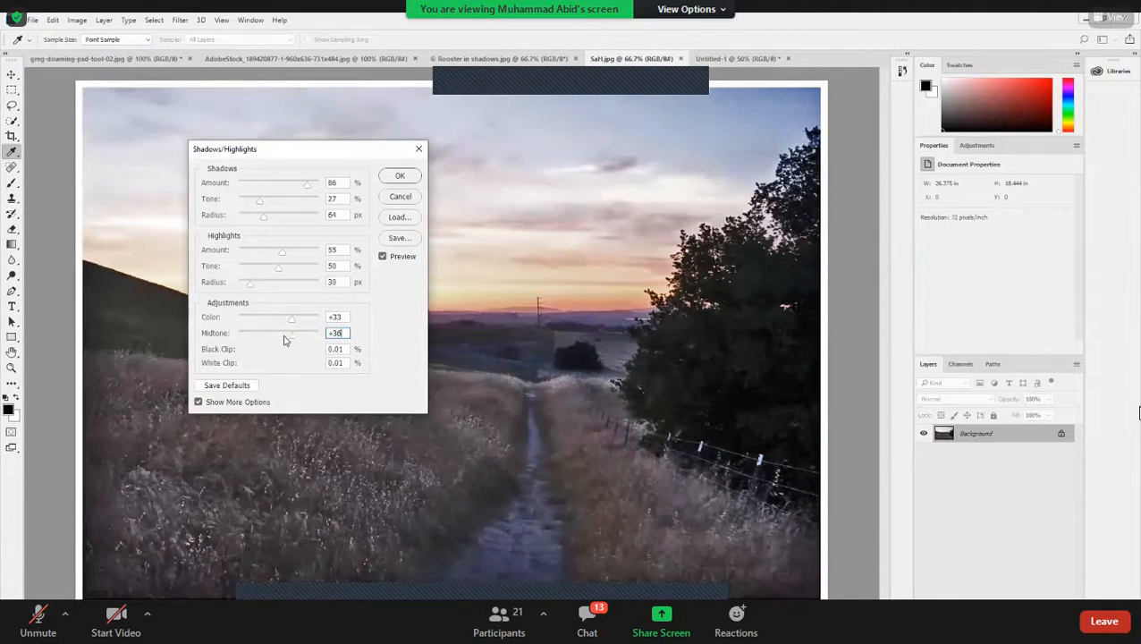
click(283, 337)
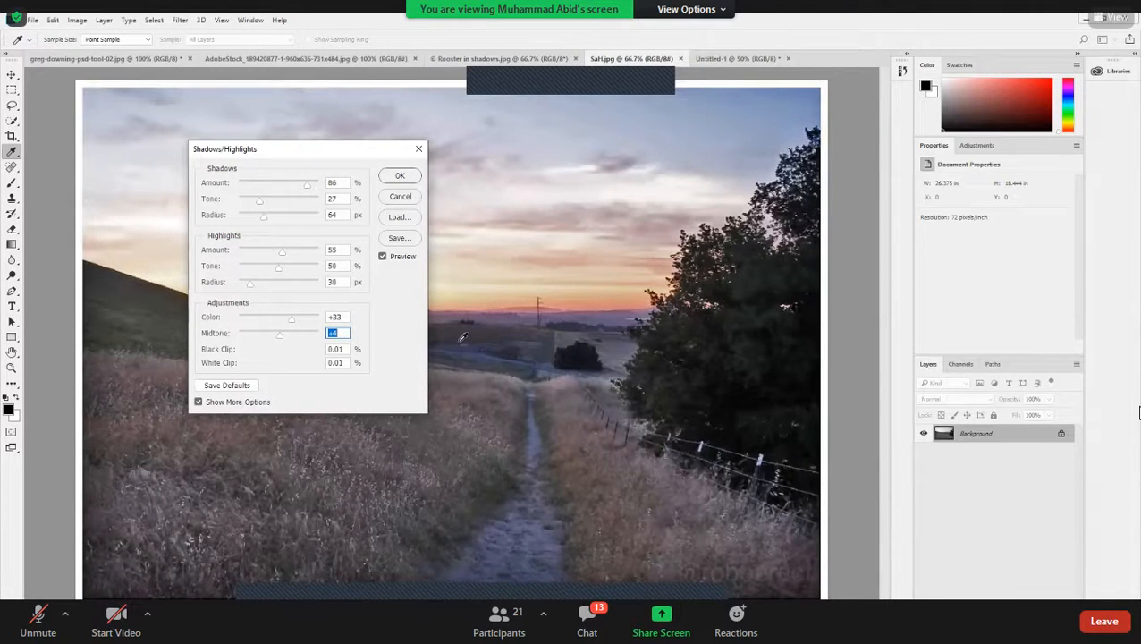
drag(331, 153, 392, 155)
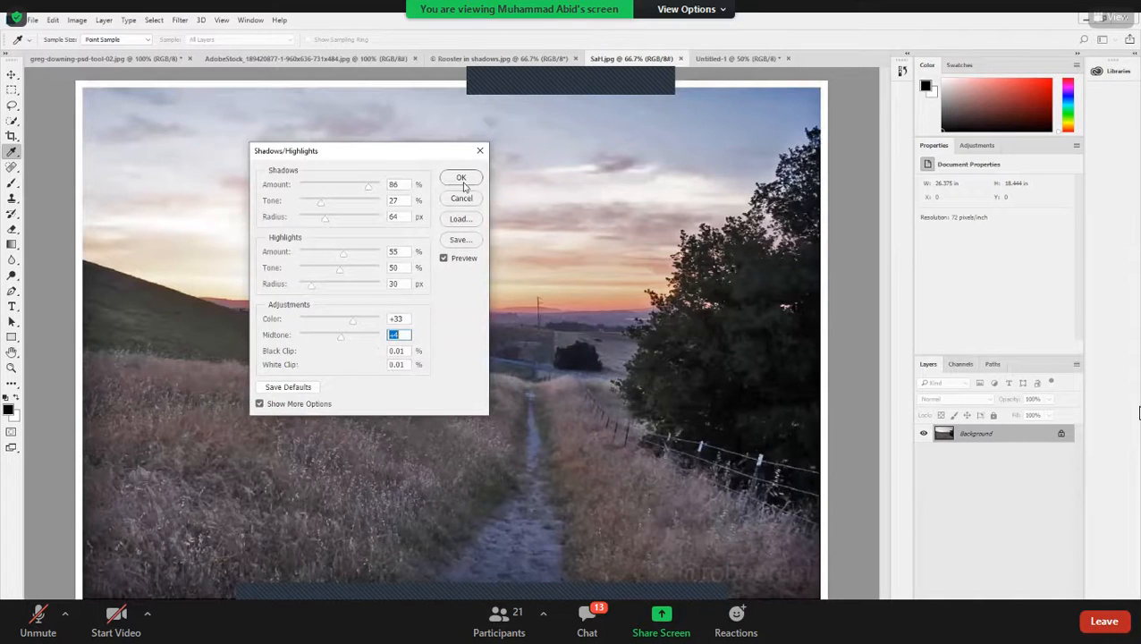
click(462, 179)
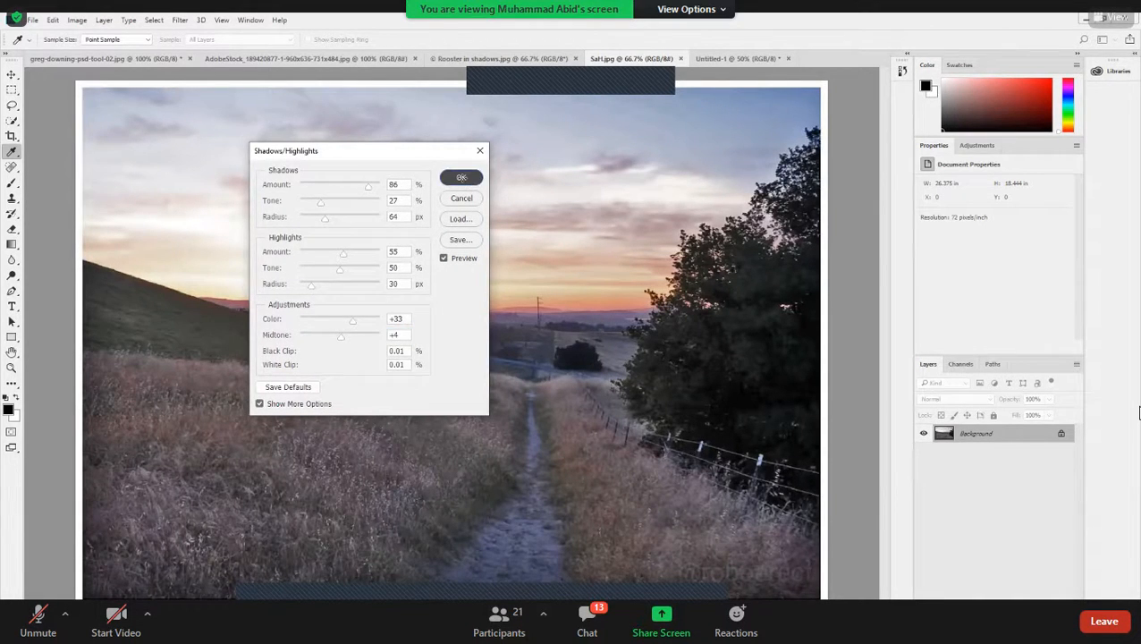
- Commit the Shadows/Highlights settings to the SaH.jpg Background layer
key(g)
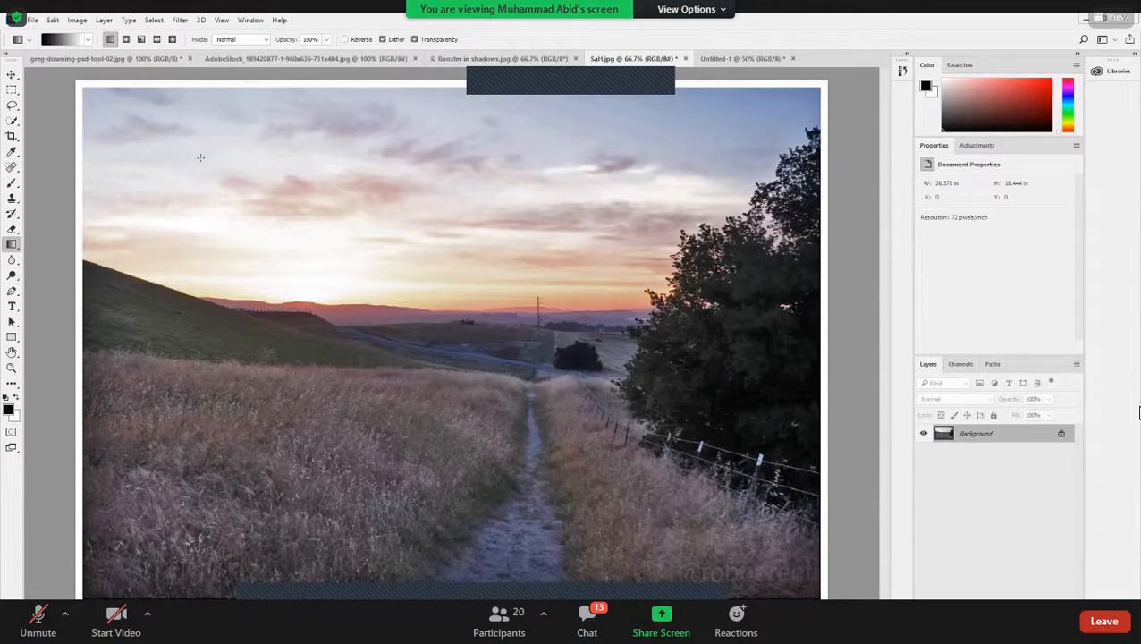
click(77, 22)
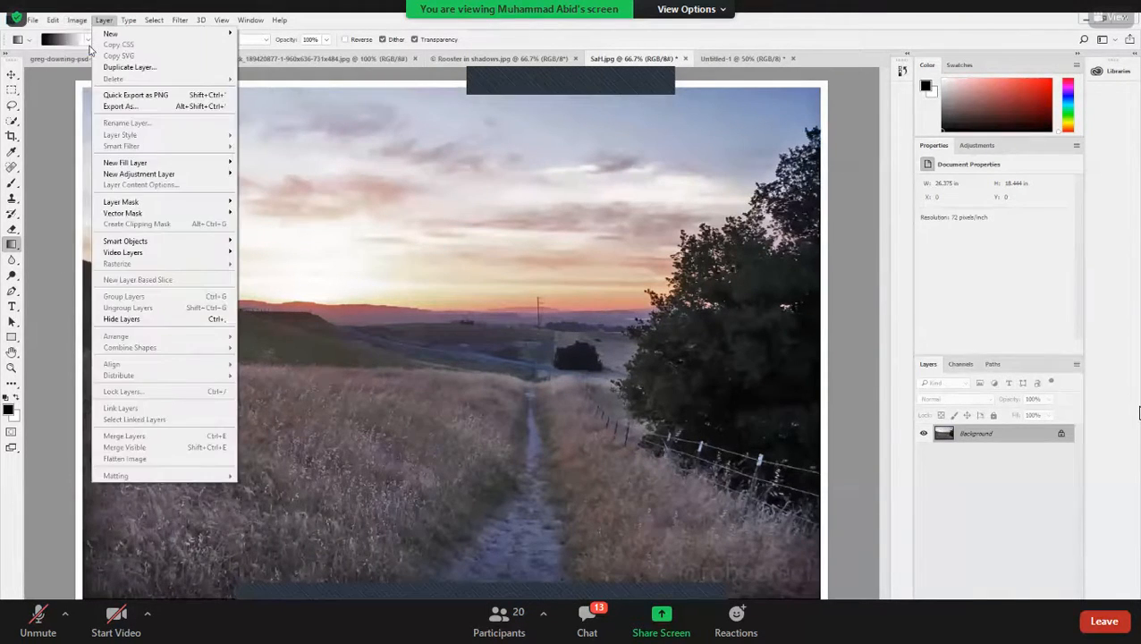
mouse_move(134, 50)
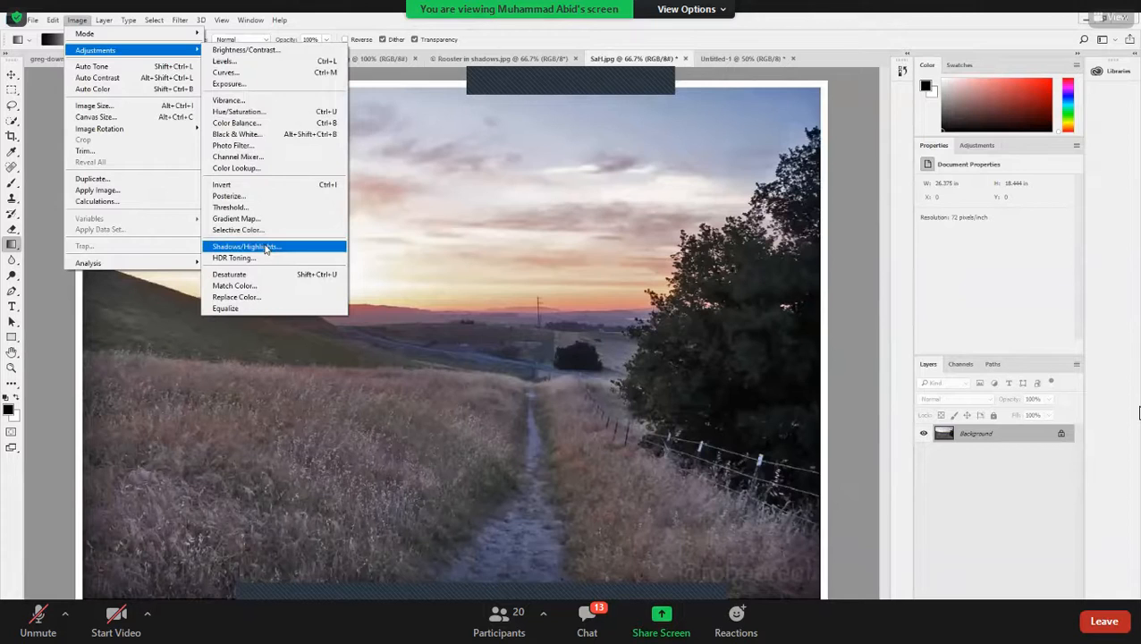
key(Return)
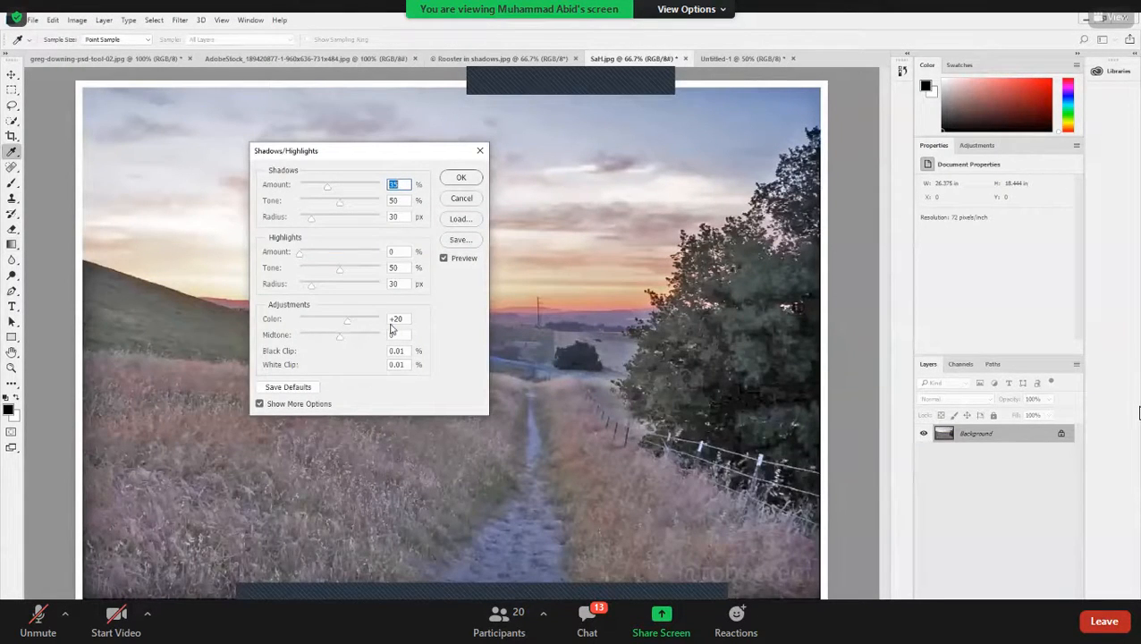
drag(385, 187, 551, 150)
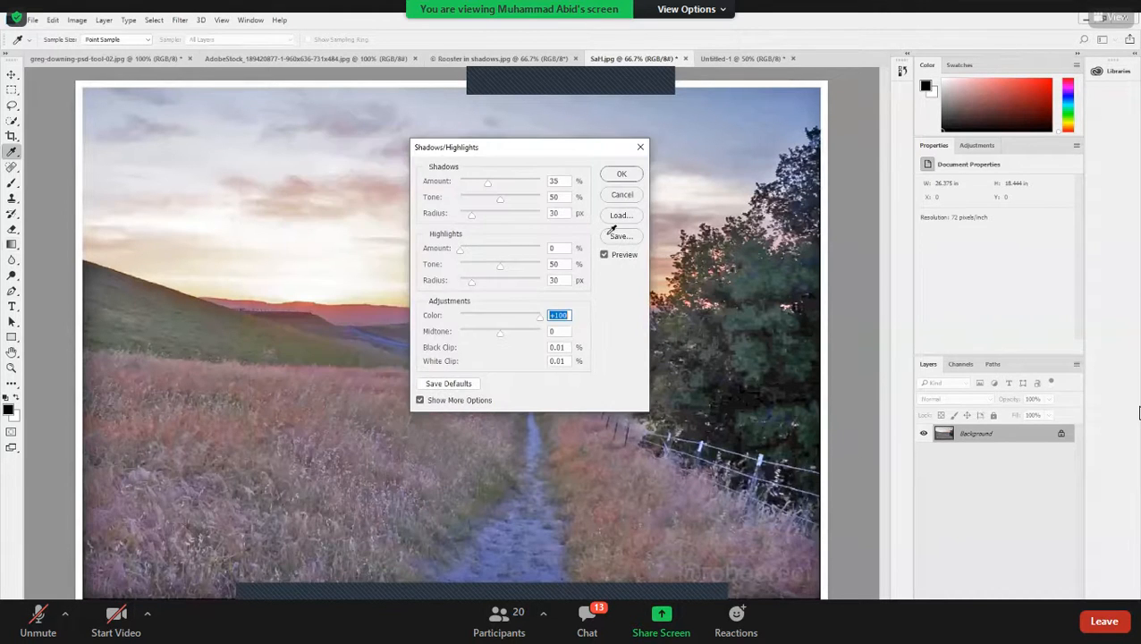
click(630, 199)
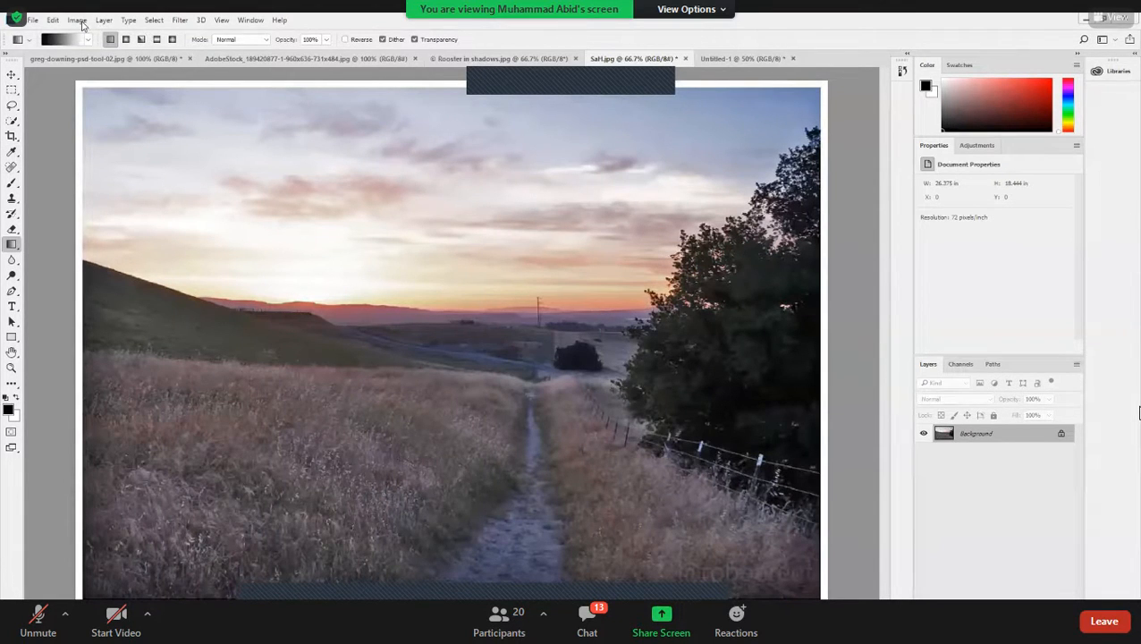
- Open Hue/Saturation on SaH.jpg and target the Greens range
click(77, 20)
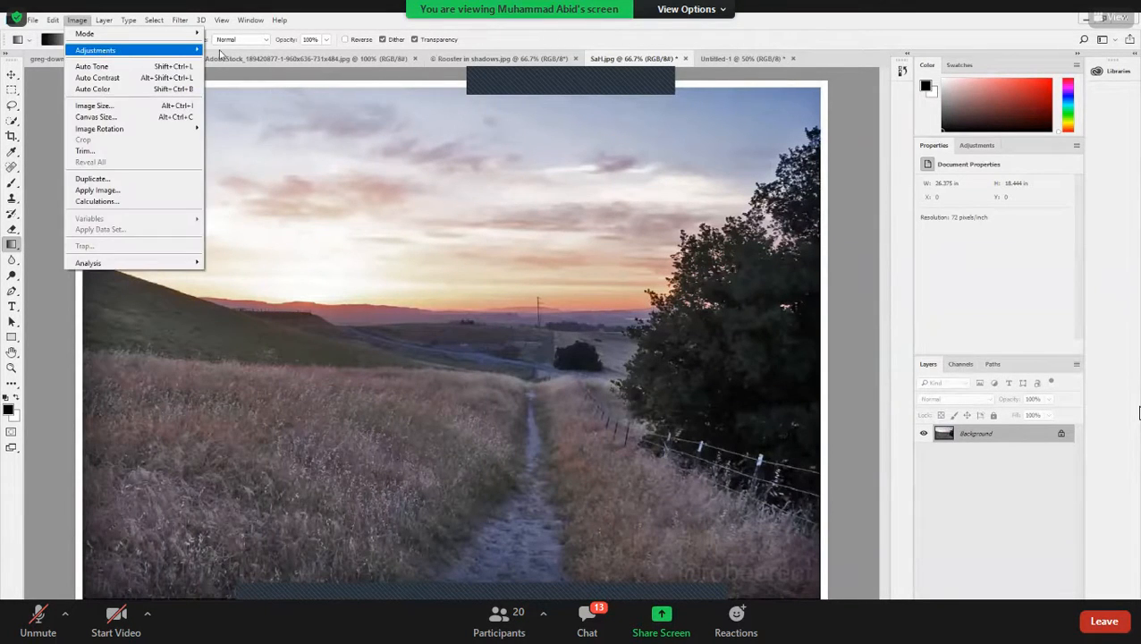
mouse_move(179, 51)
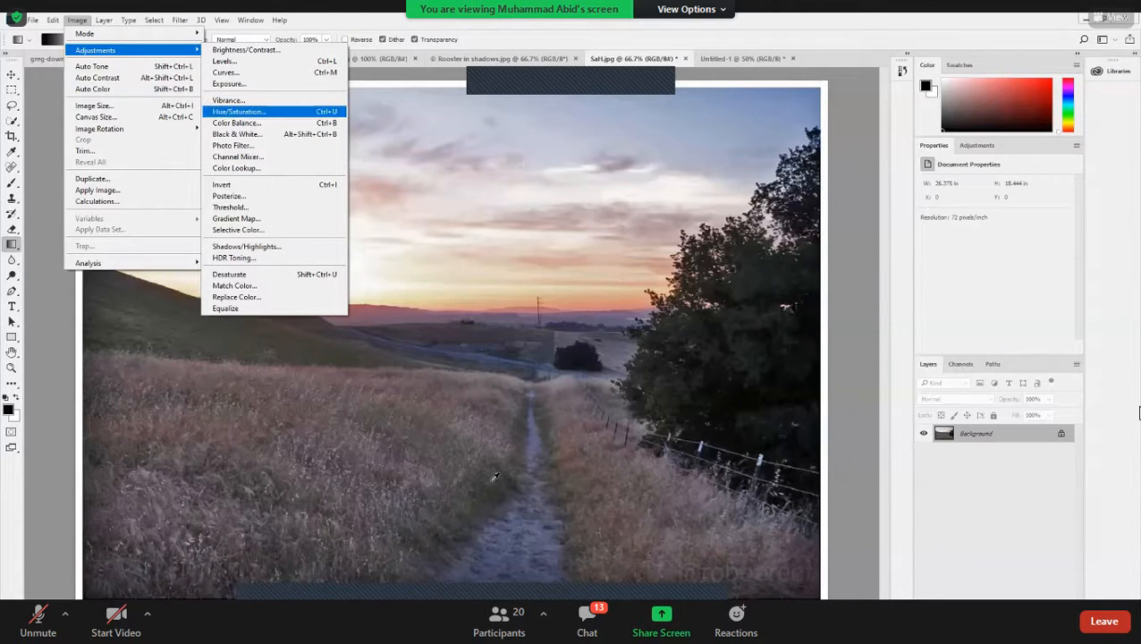
key(Return)
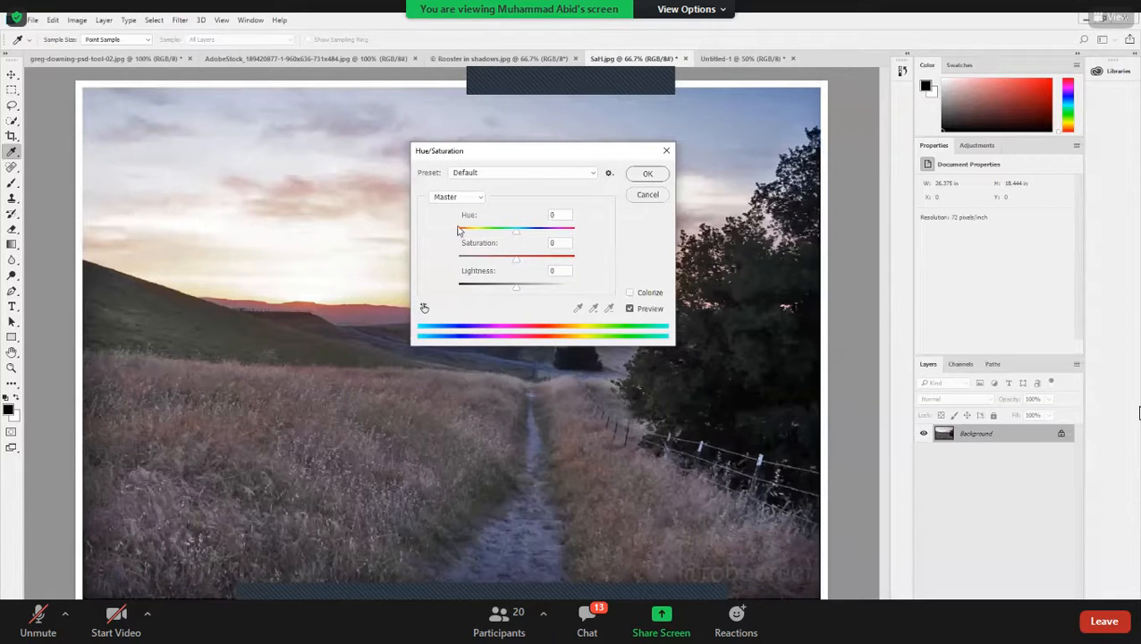
click(457, 197)
key(alt+5)
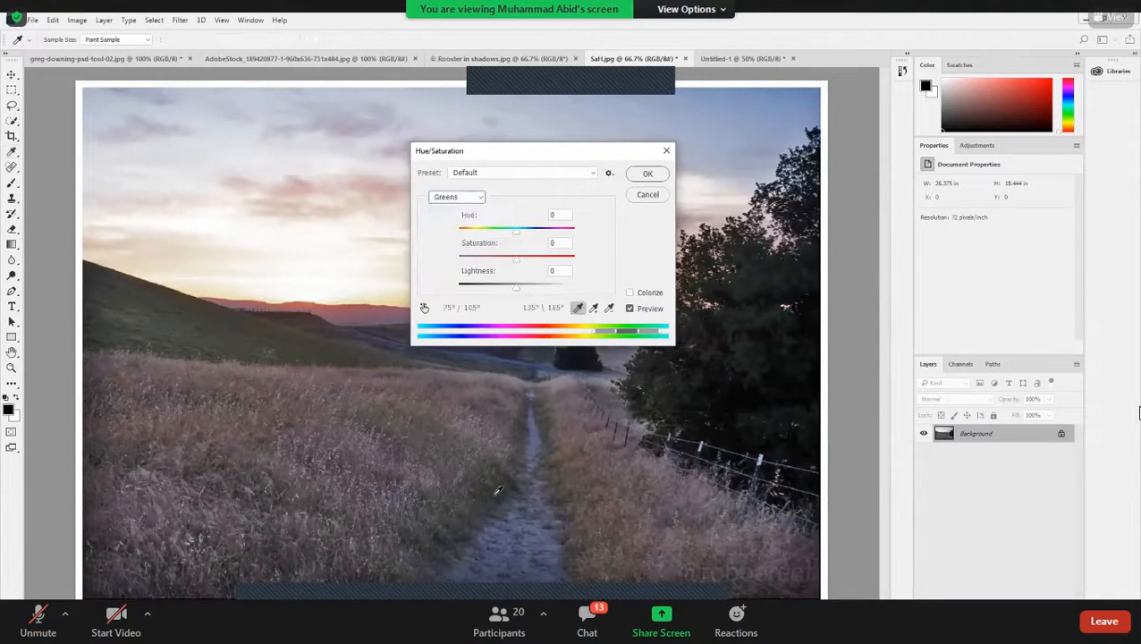
- Sample the hillside greens, raise their saturation to about +62, and apply
click(492, 495)
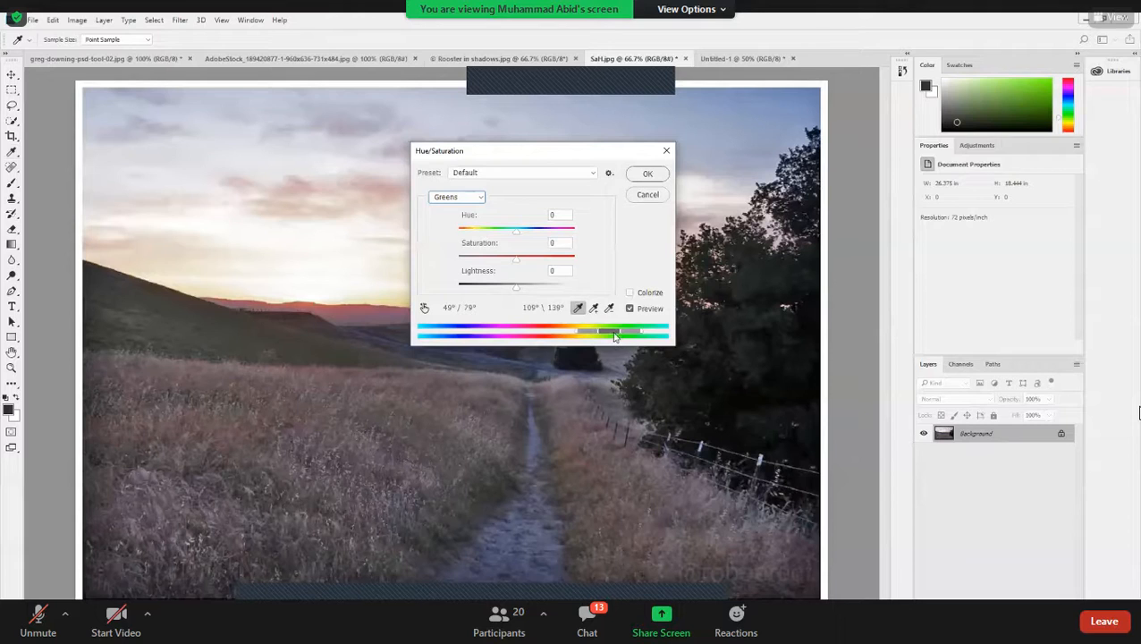
click(553, 259)
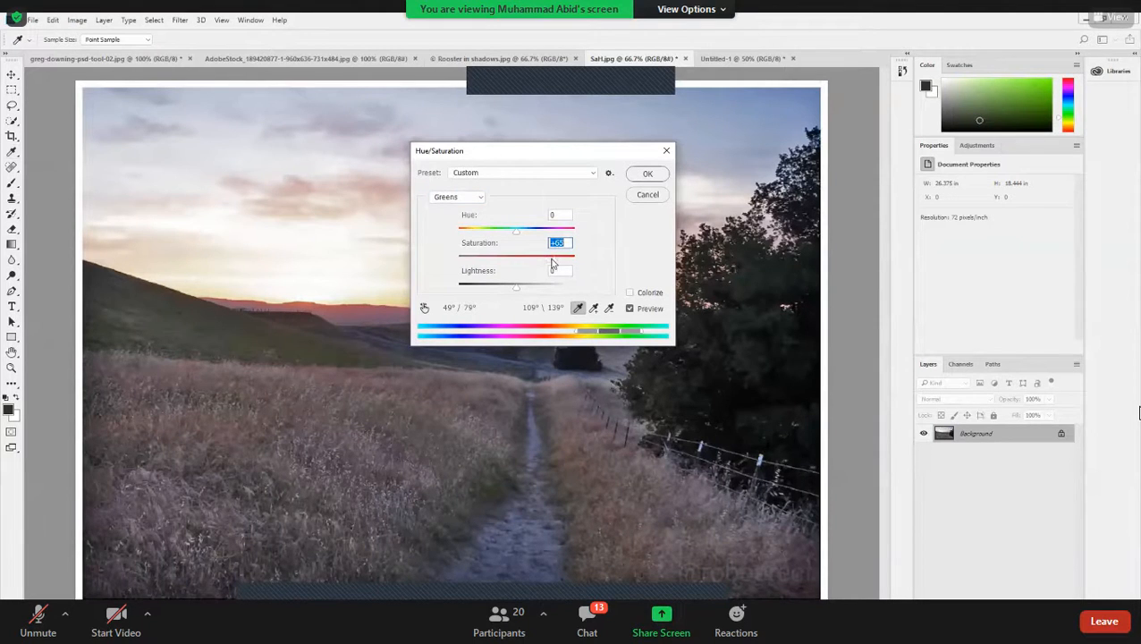
click(210, 324)
mouse_move(631, 331)
mouse_down()
mouse_move(649, 333)
mouse_move(613, 333)
mouse_move(626, 333)
mouse_up()
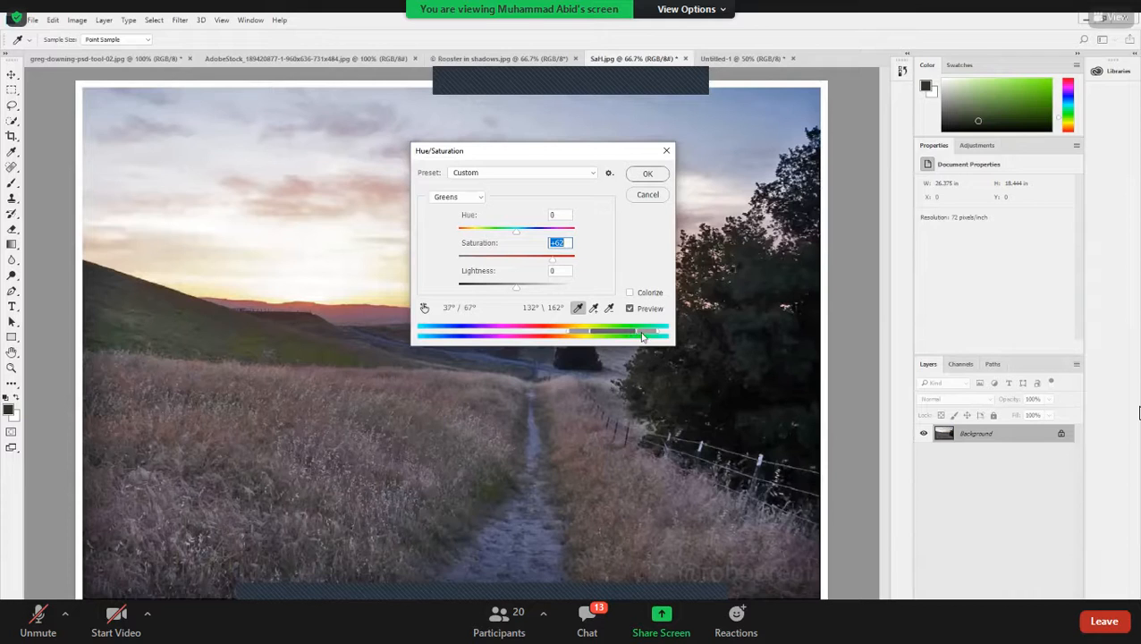
shift+click(347, 331)
click(652, 175)
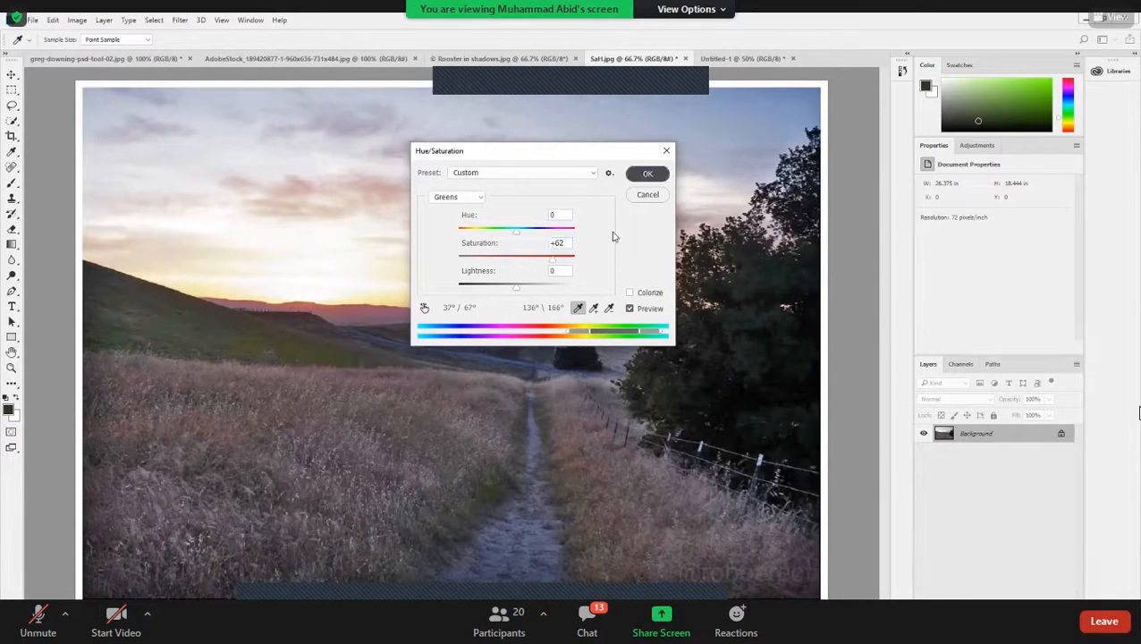
click(557, 259)
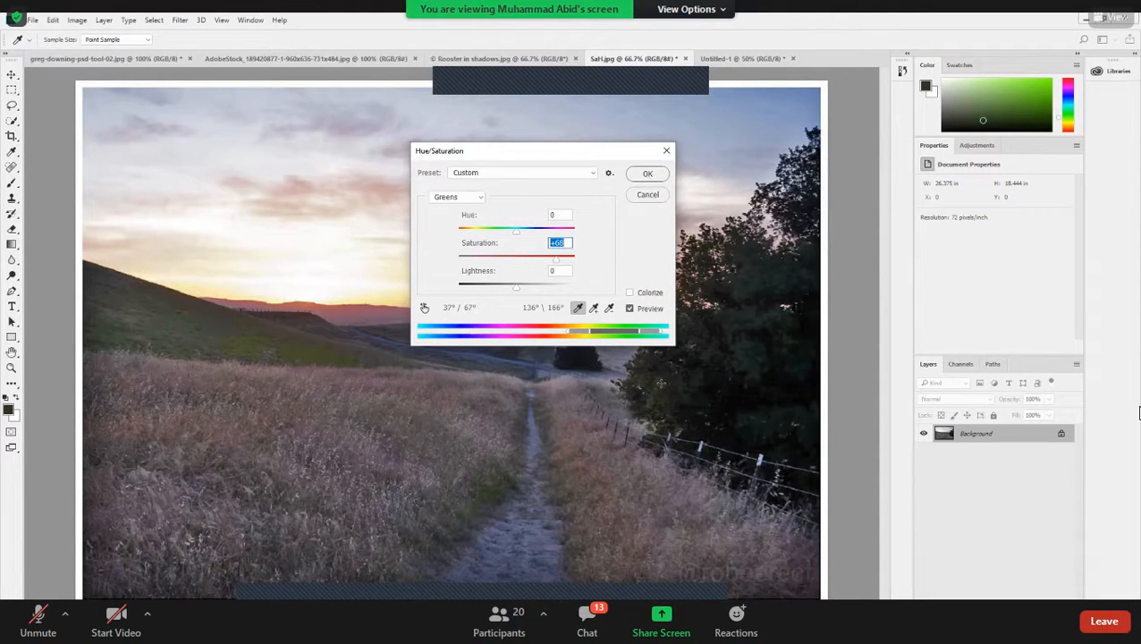
key(Return)
key(g)
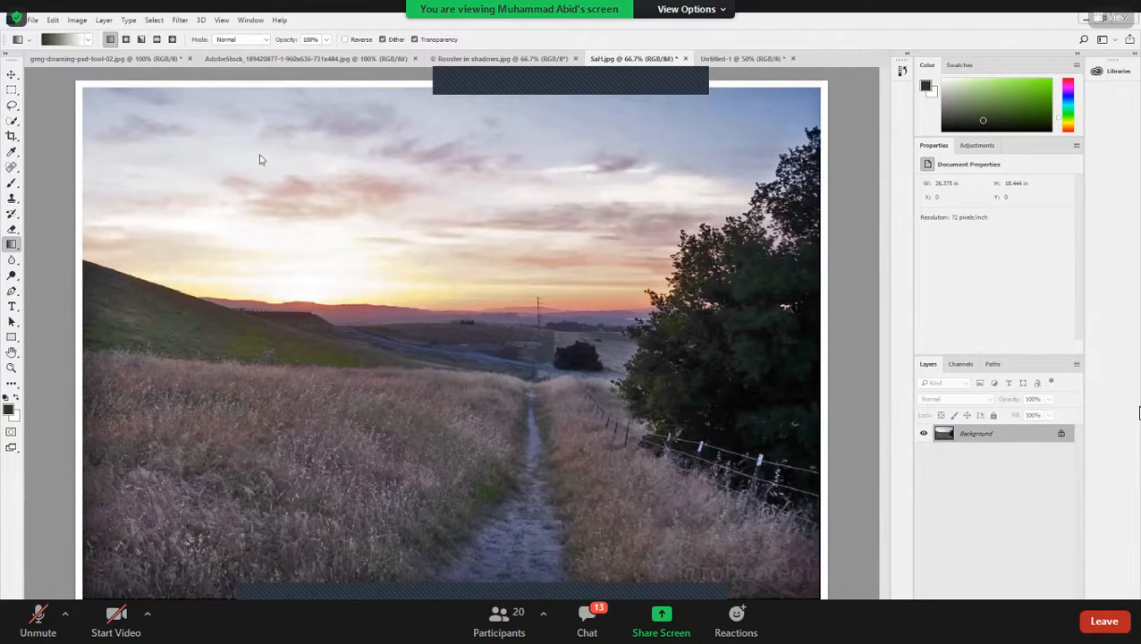
- Compare the Open and Hue/Saturation history states, then switch to the AdobeStock silhouette photo
click(250, 20)
click(257, 224)
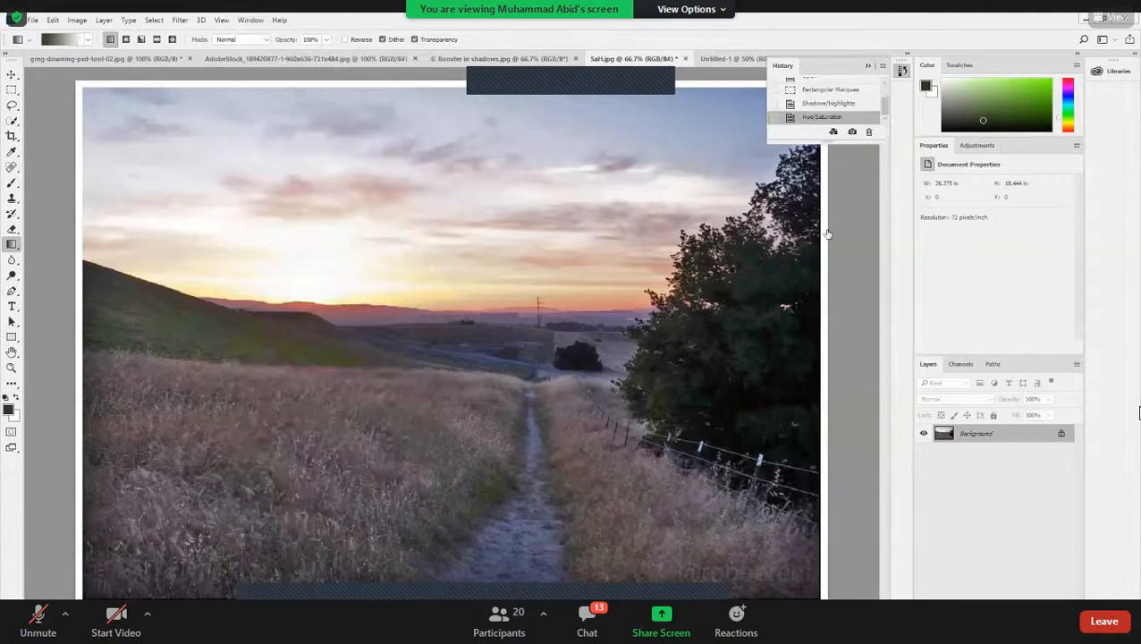
click(824, 102)
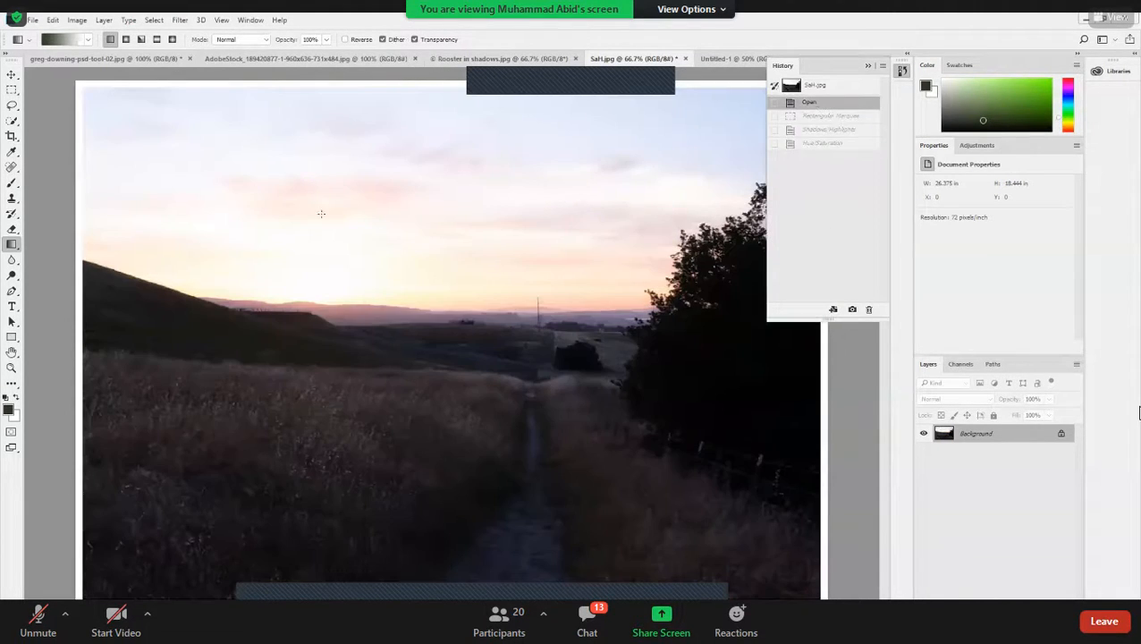
click(823, 144)
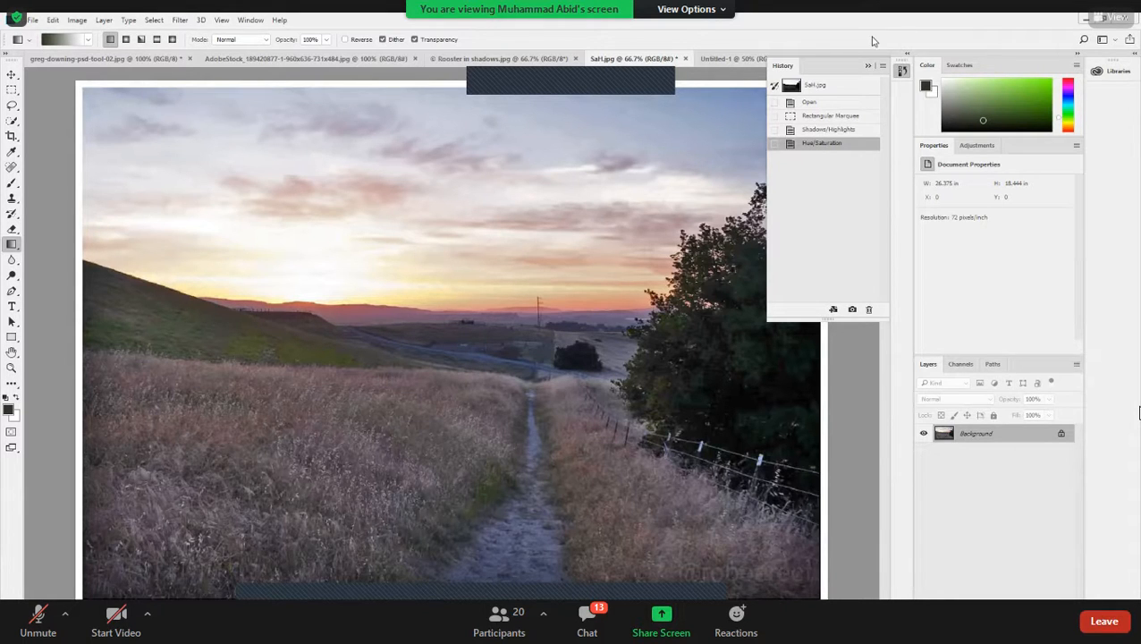
click(376, 58)
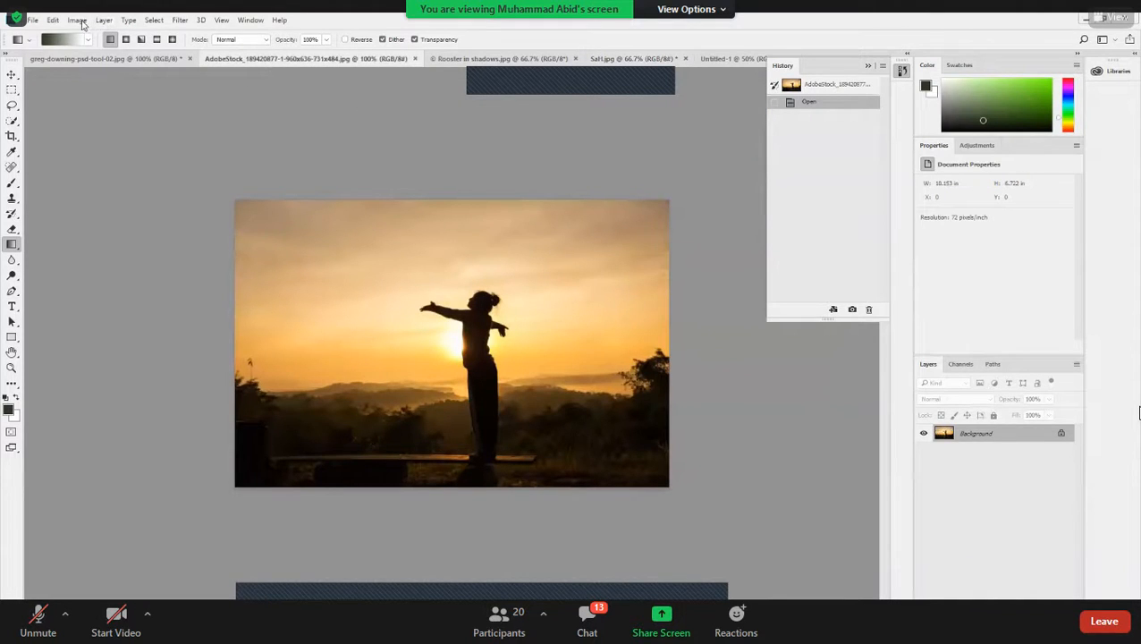
click(77, 20)
mouse_move(95, 50)
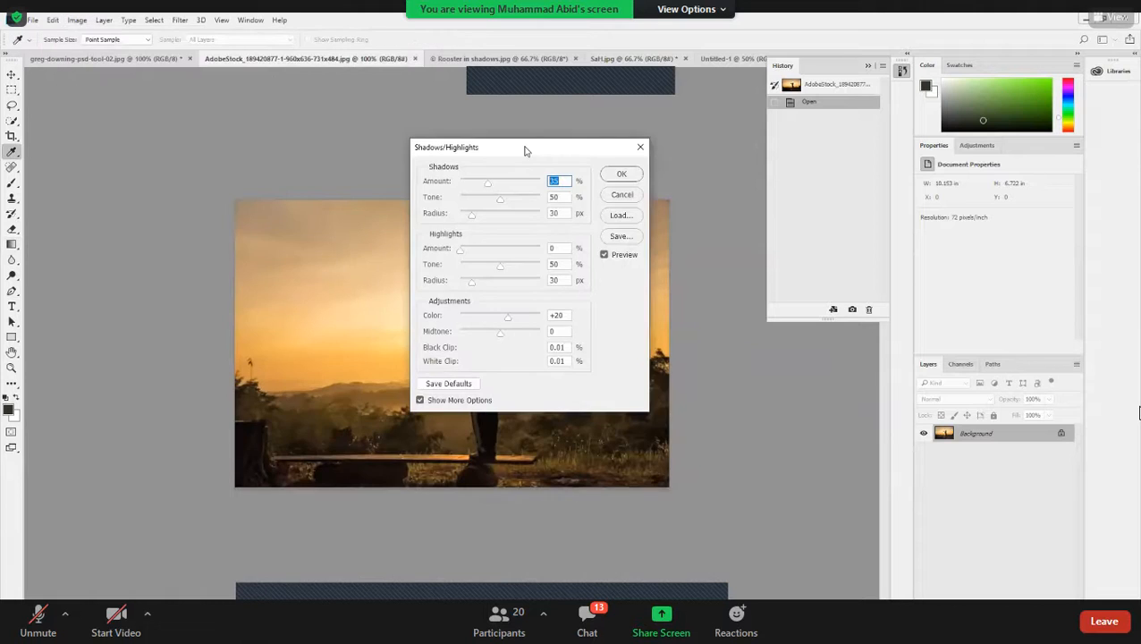
drag(525, 147, 806, 137)
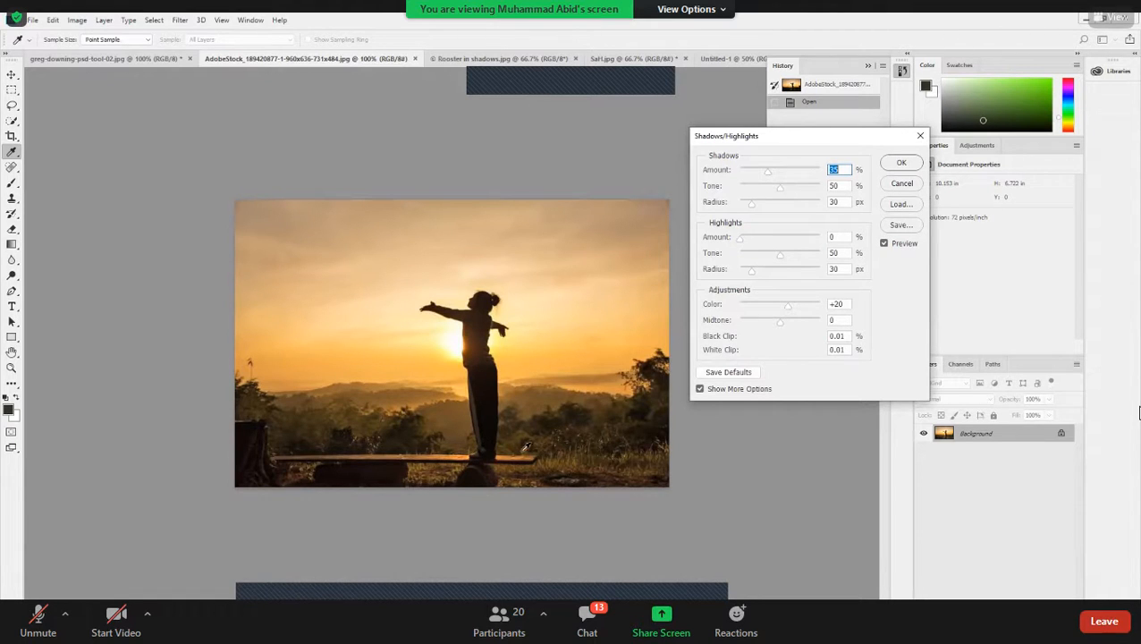
click(800, 171)
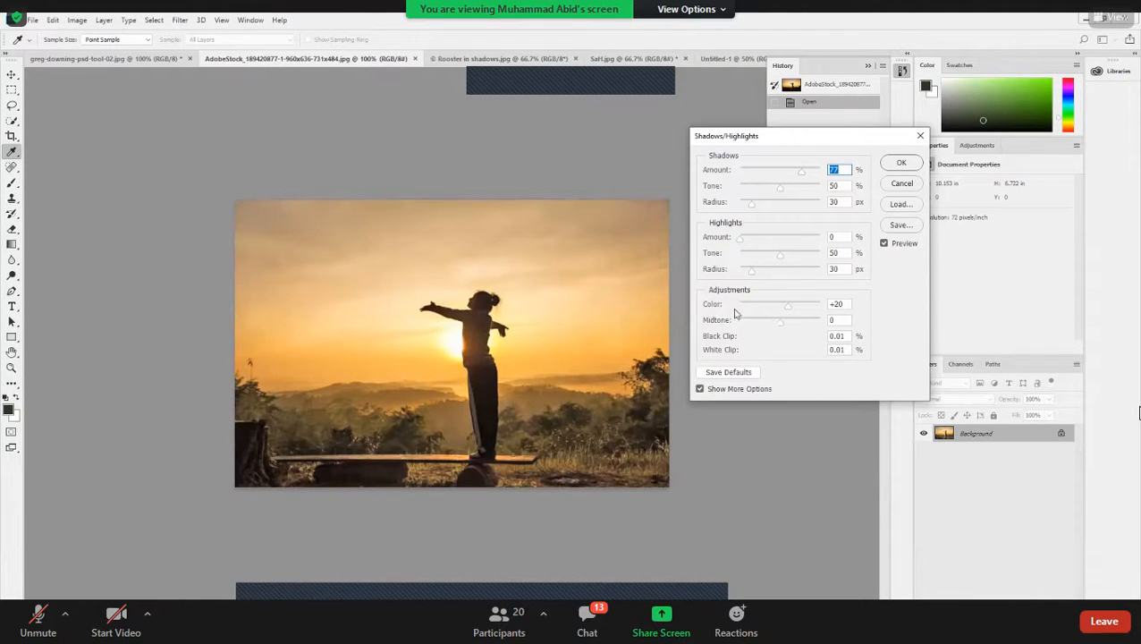
click(785, 310)
drag(776, 311, 720, 303)
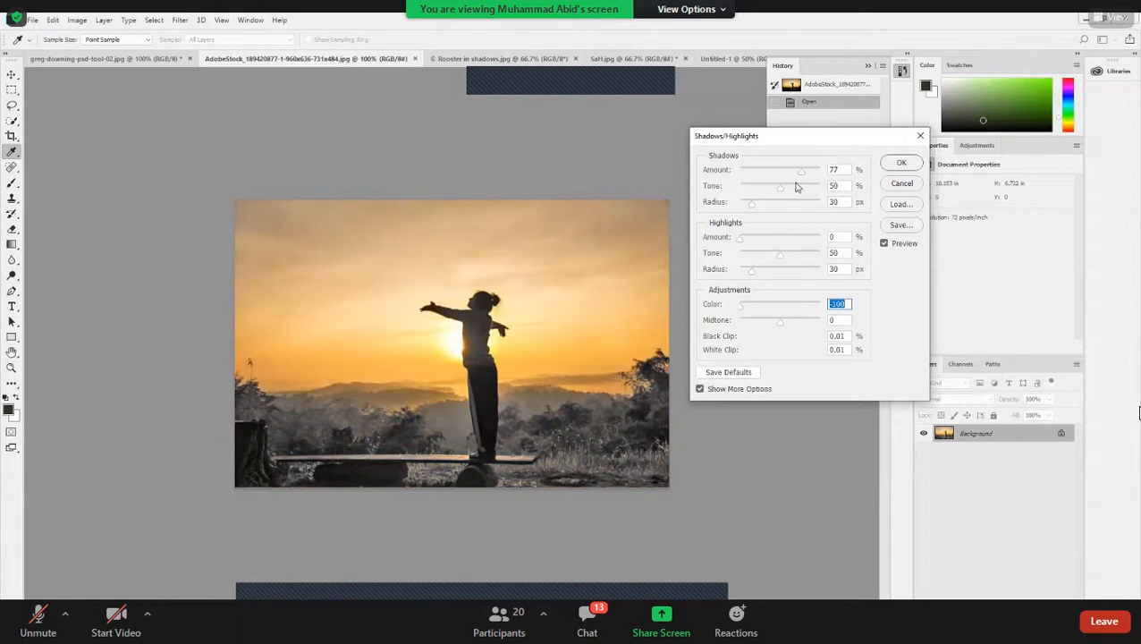
drag(803, 175, 807, 175)
drag(806, 171, 740, 171)
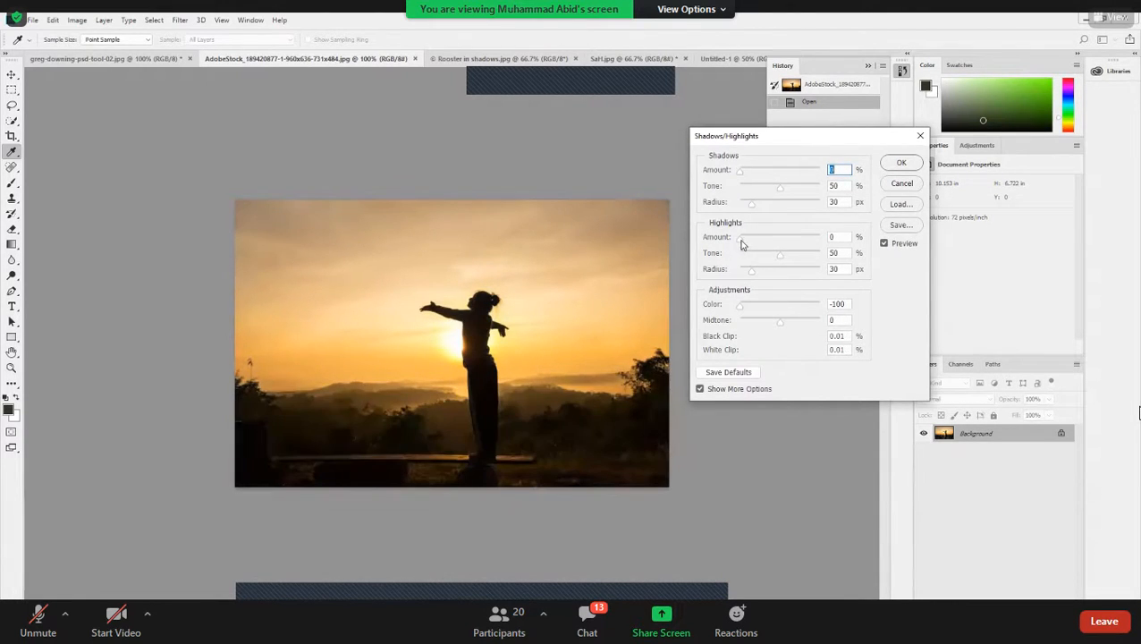
drag(741, 238, 783, 241)
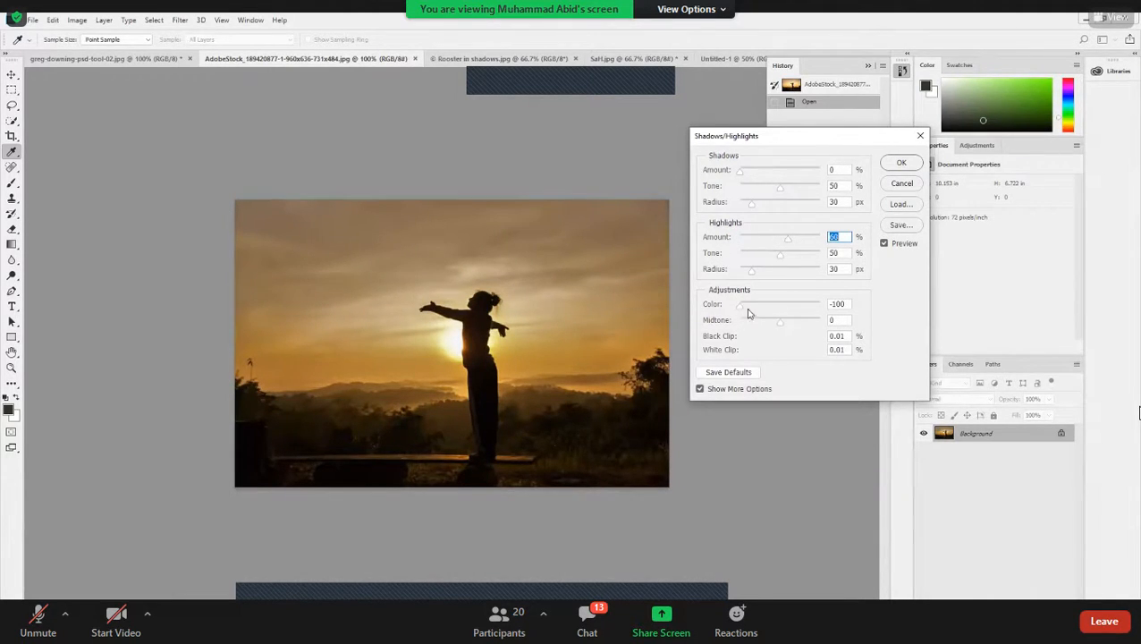
drag(790, 312, 632, 308)
alt+click(901, 184)
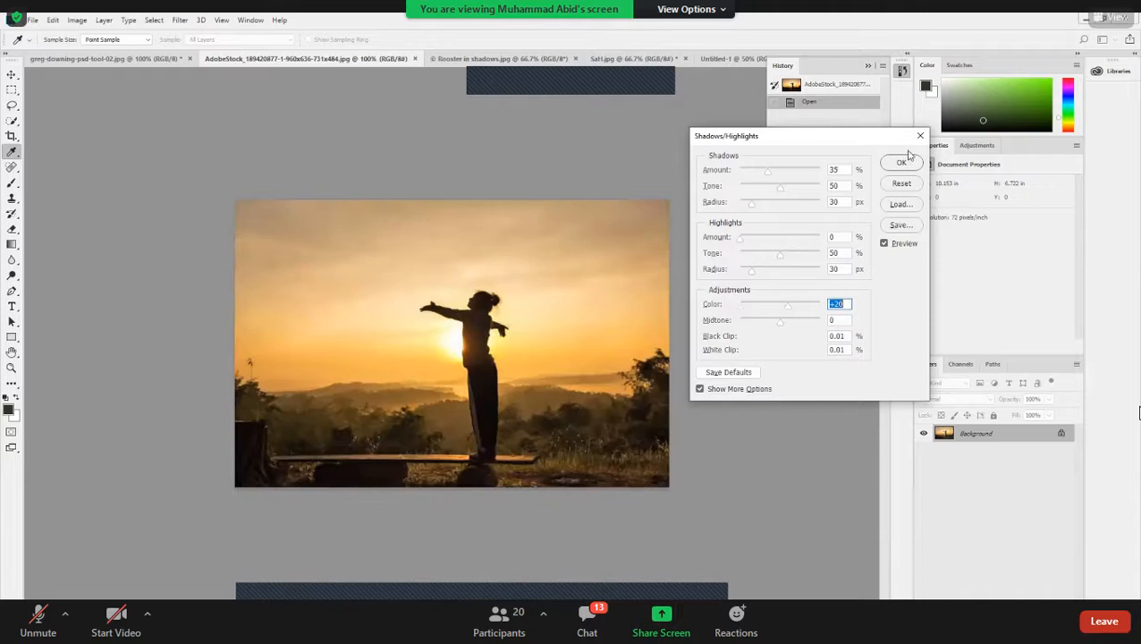
click(918, 136)
key(g)
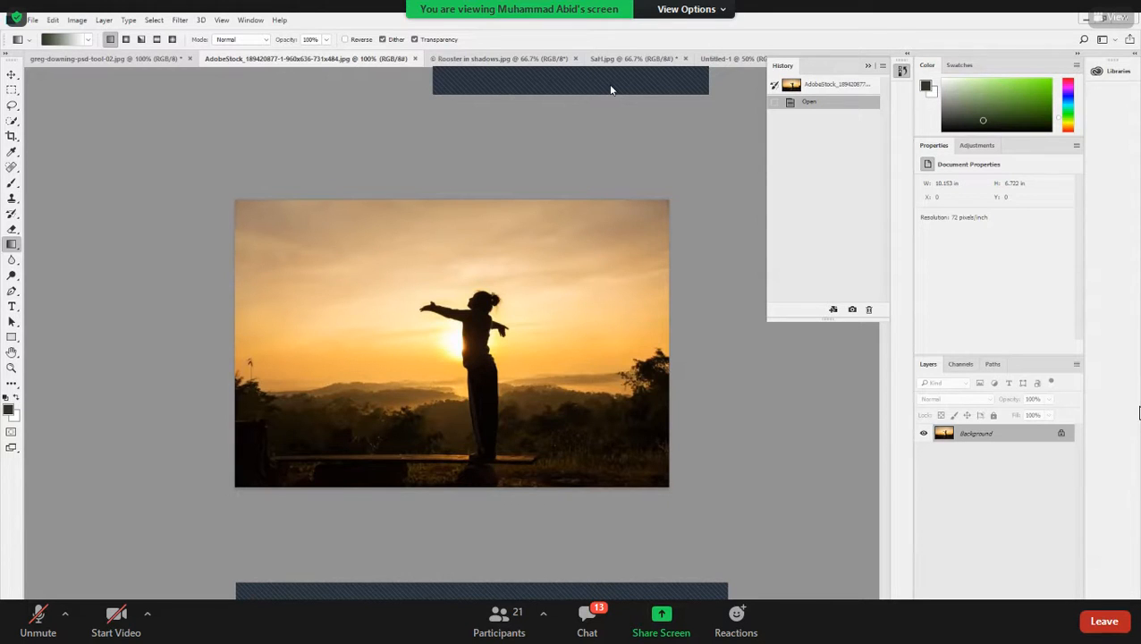
key(space)
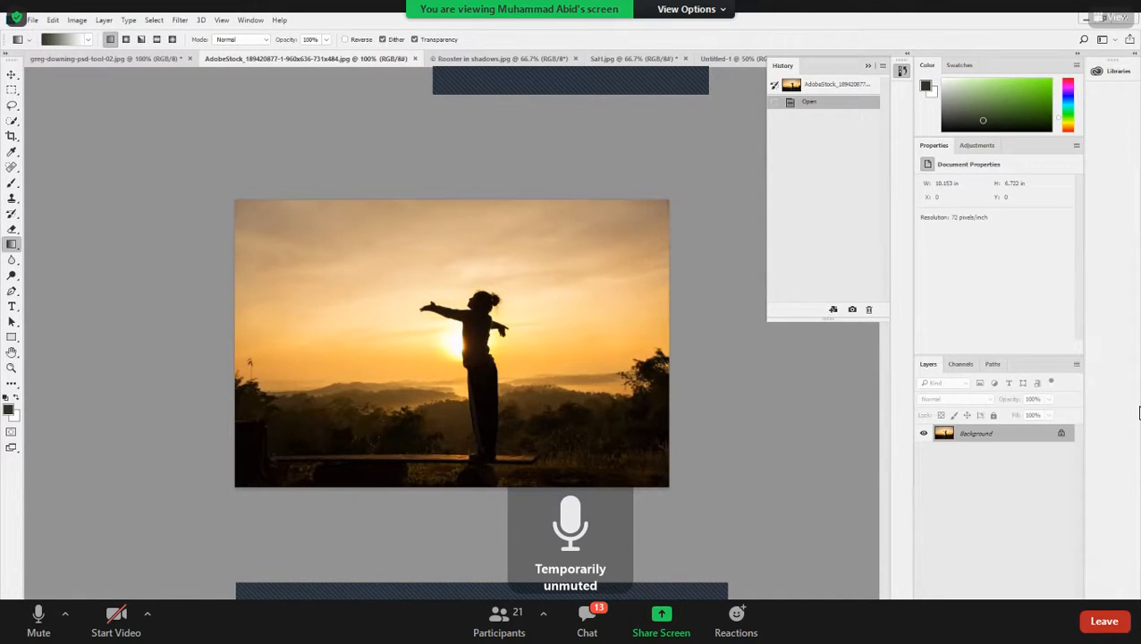
key(space)
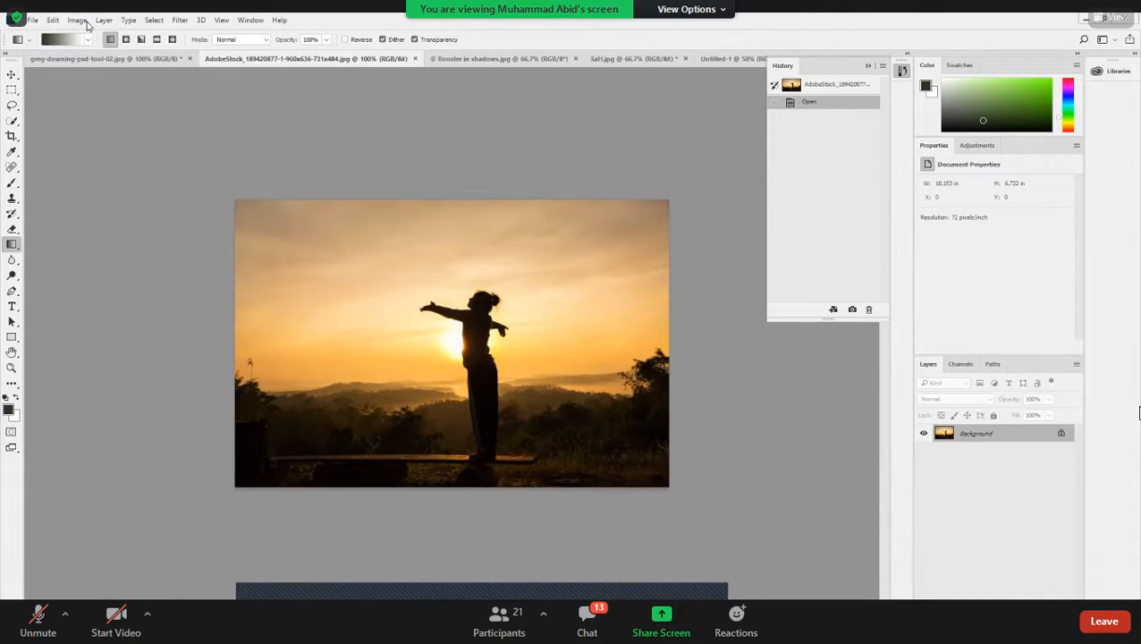
- Switch to the first open photo, then open the snowy red-cabin sunset JPG
click(179, 59)
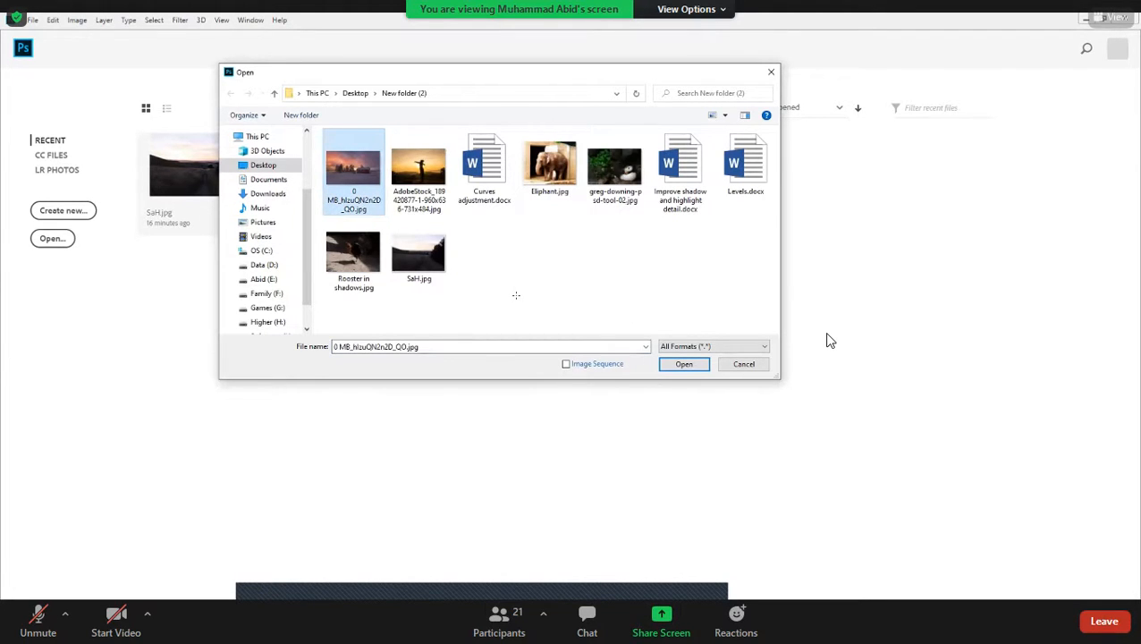
key(Return)
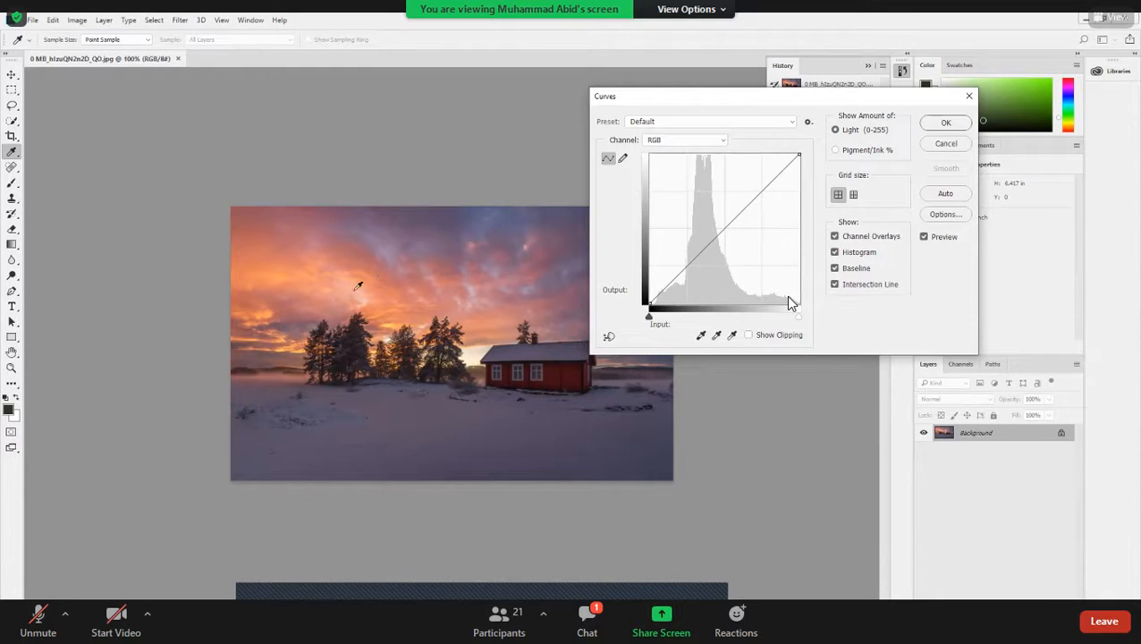
- Sample the pink sky clouds to mark their tone at level 161 on the curve
click(317, 256)
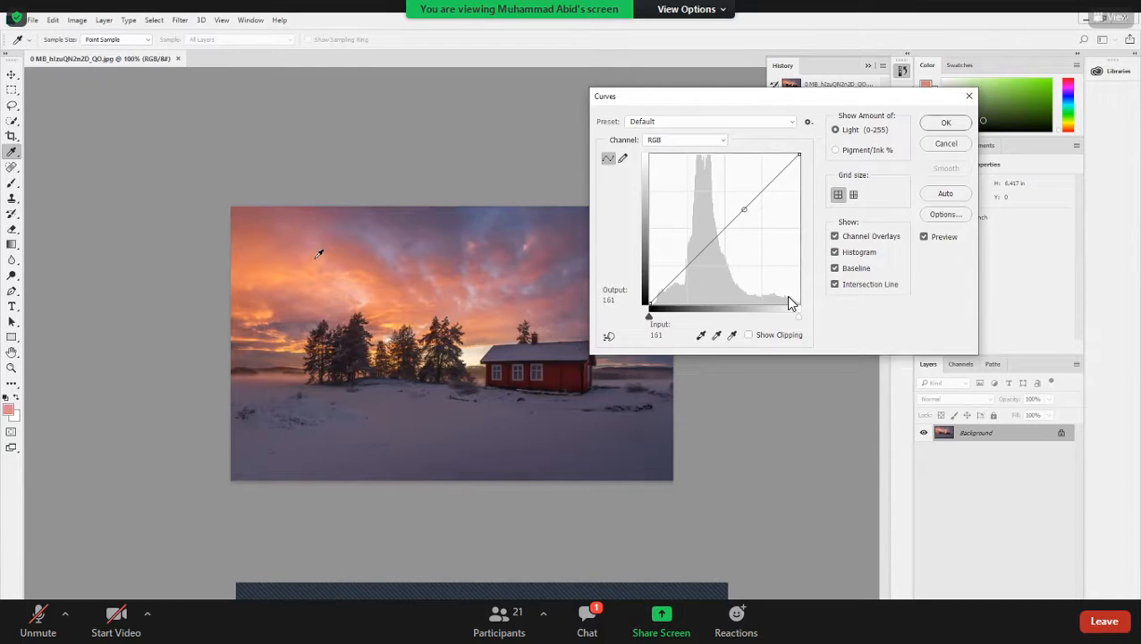
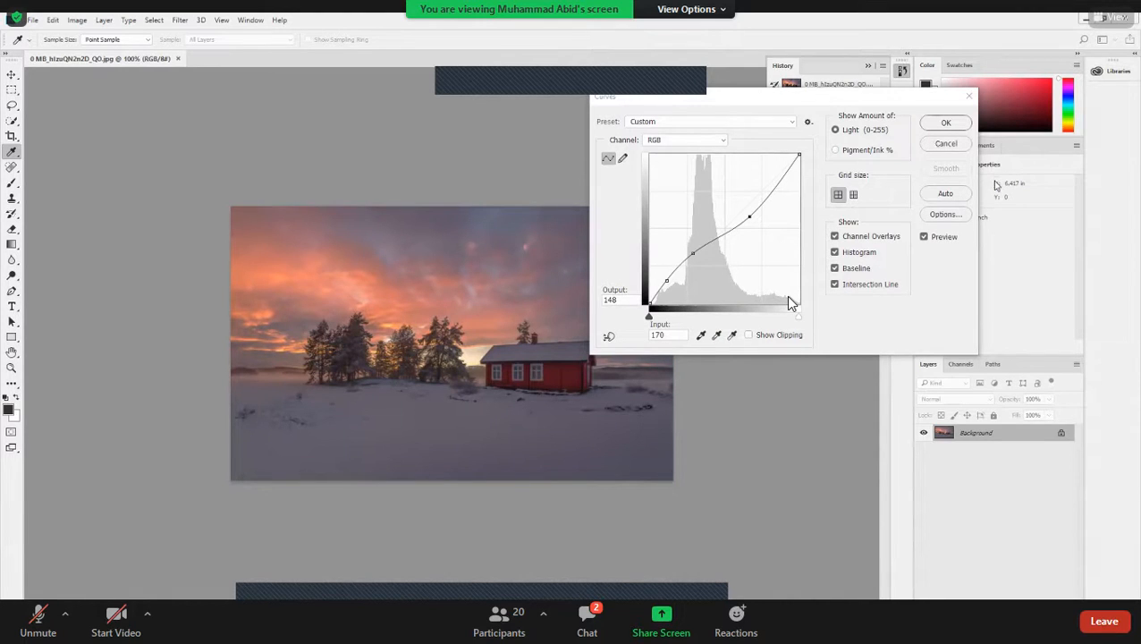
- Reset and cancel the current curve, then reopen Curves on the sunset photo
alt+click(944, 148)
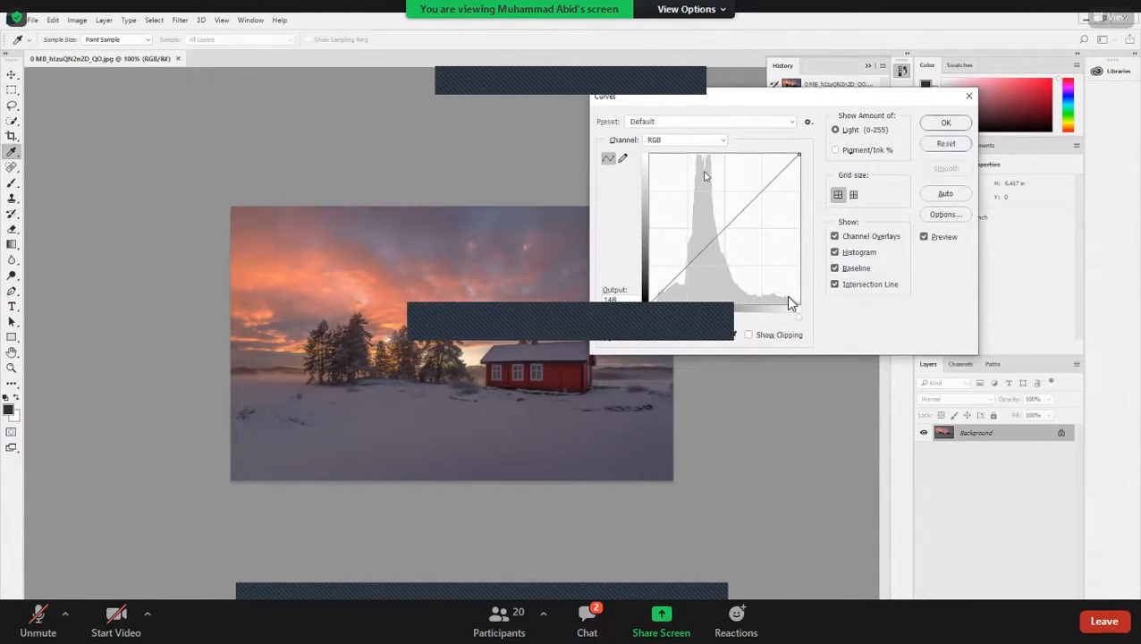
click(993, 159)
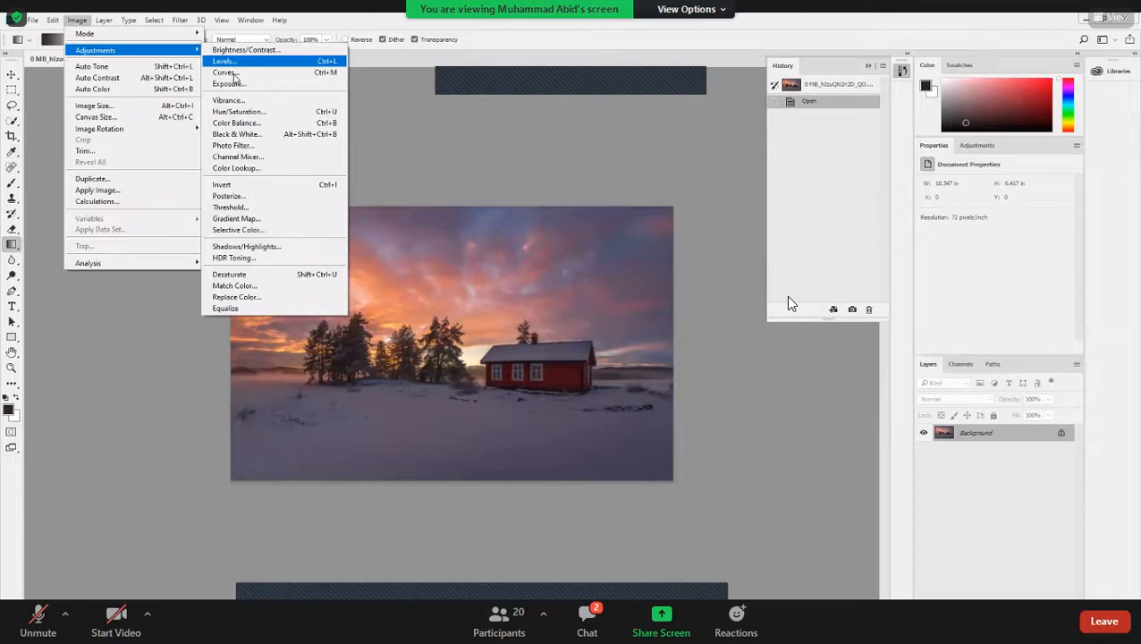
click(233, 73)
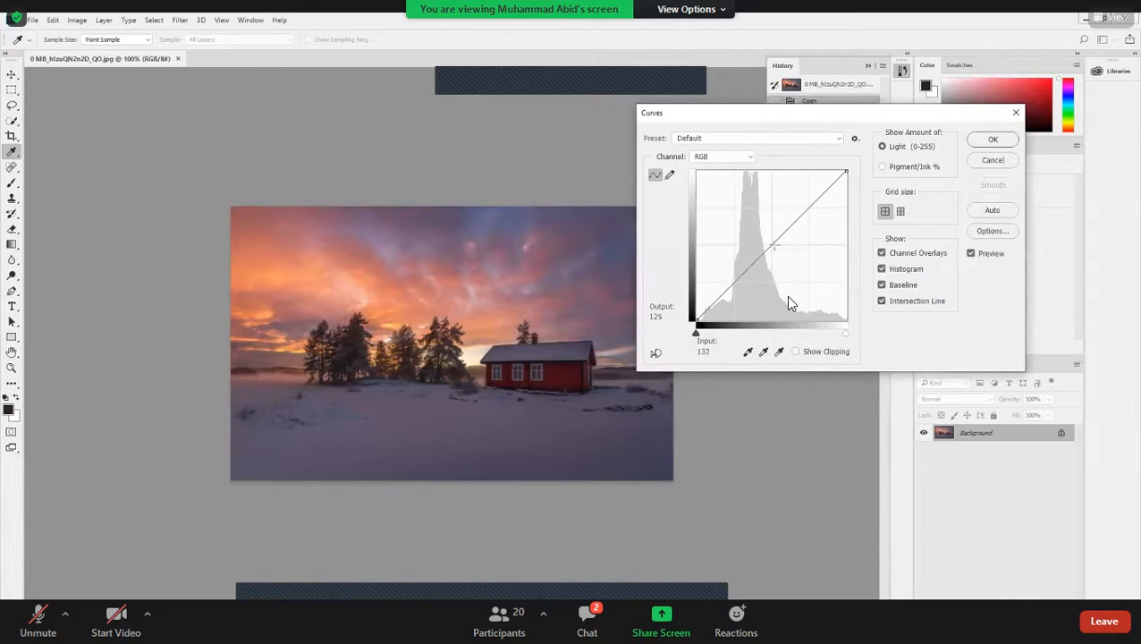
- Add an RGB curve point at input 113, output 62
drag(780, 252, 783, 260)
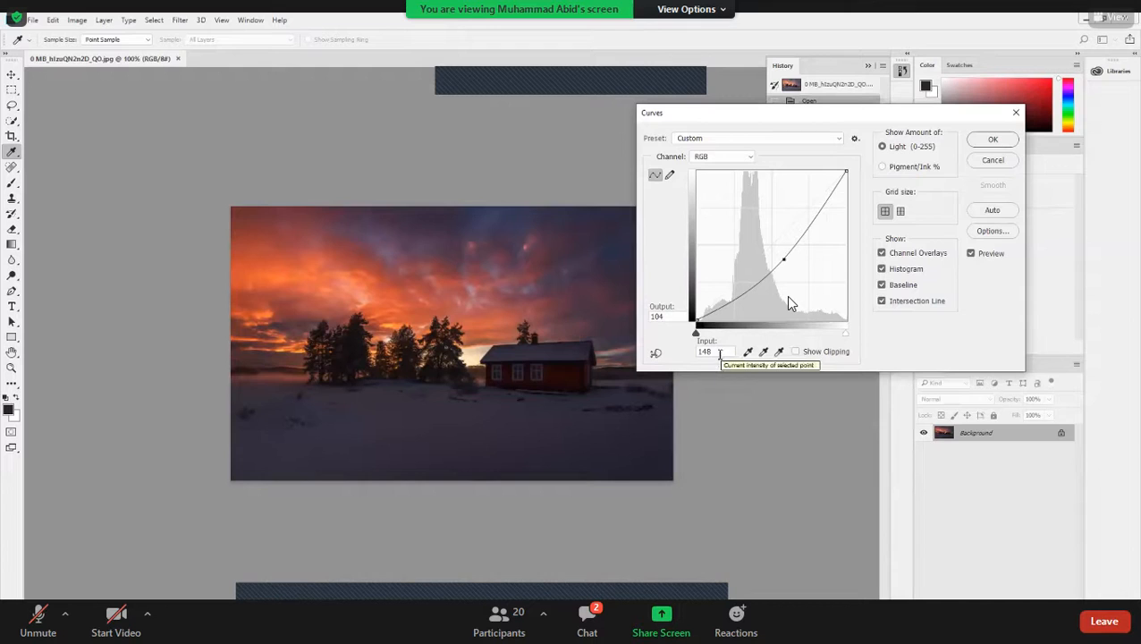
click(702, 352)
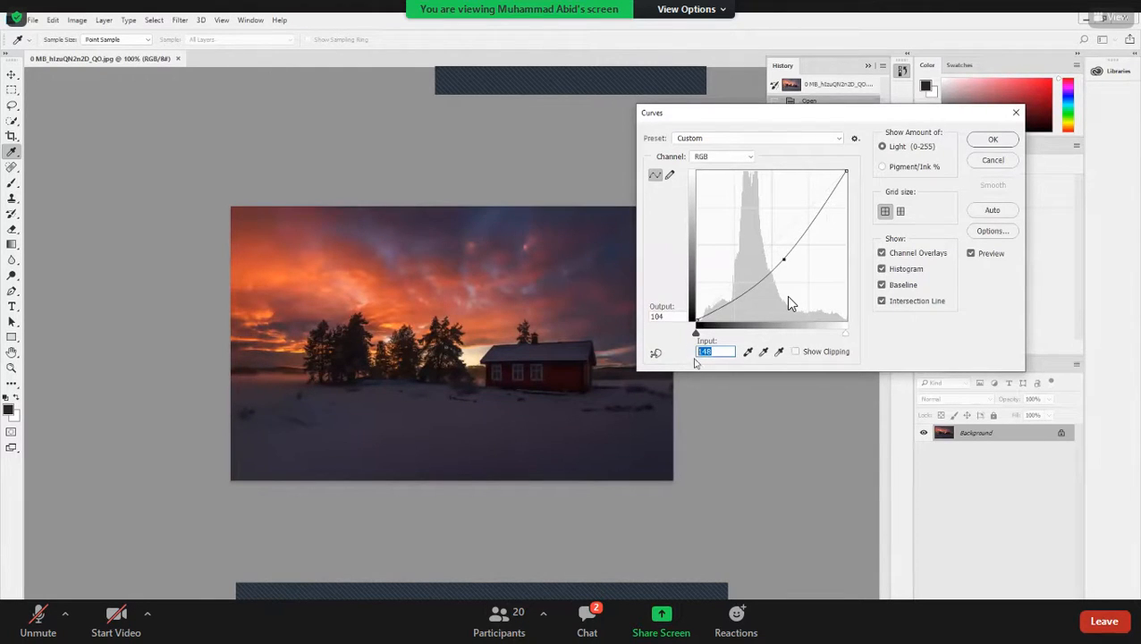
text(113)
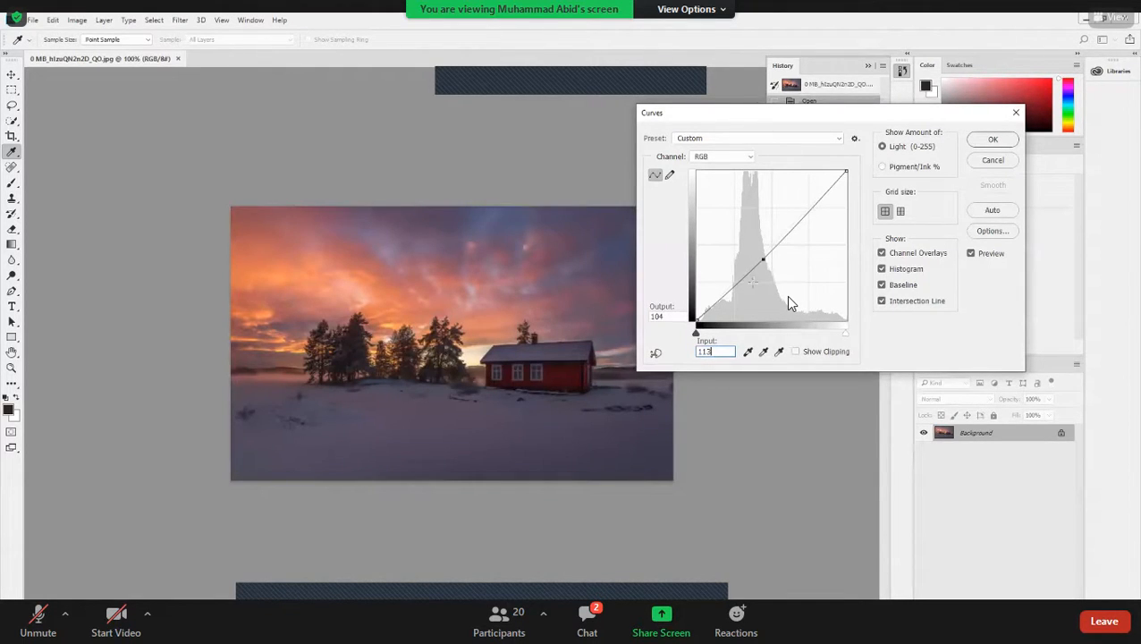
key(shift+Tab)
text(6)
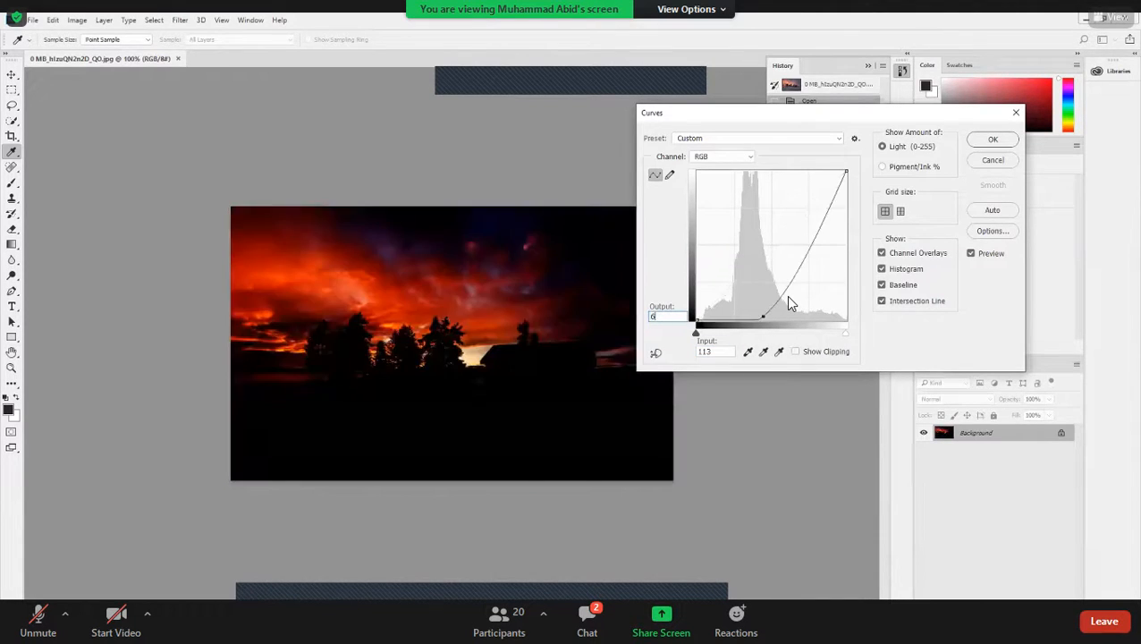
text(2)
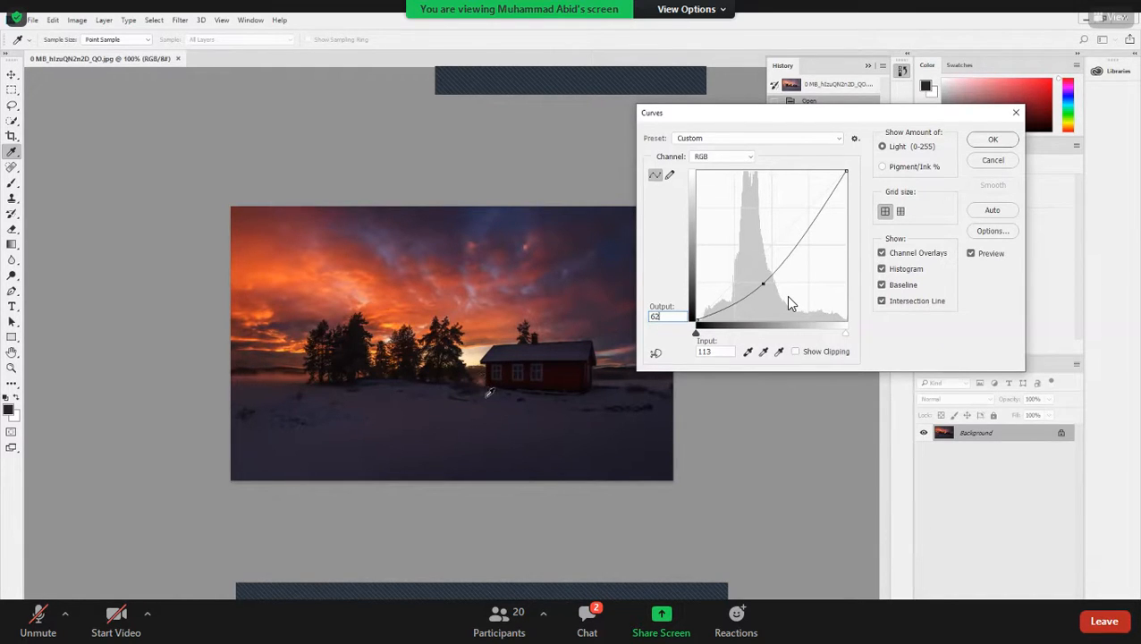
- Bend the Red channel curve upward, lifting input 50 to output 63
click(715, 163)
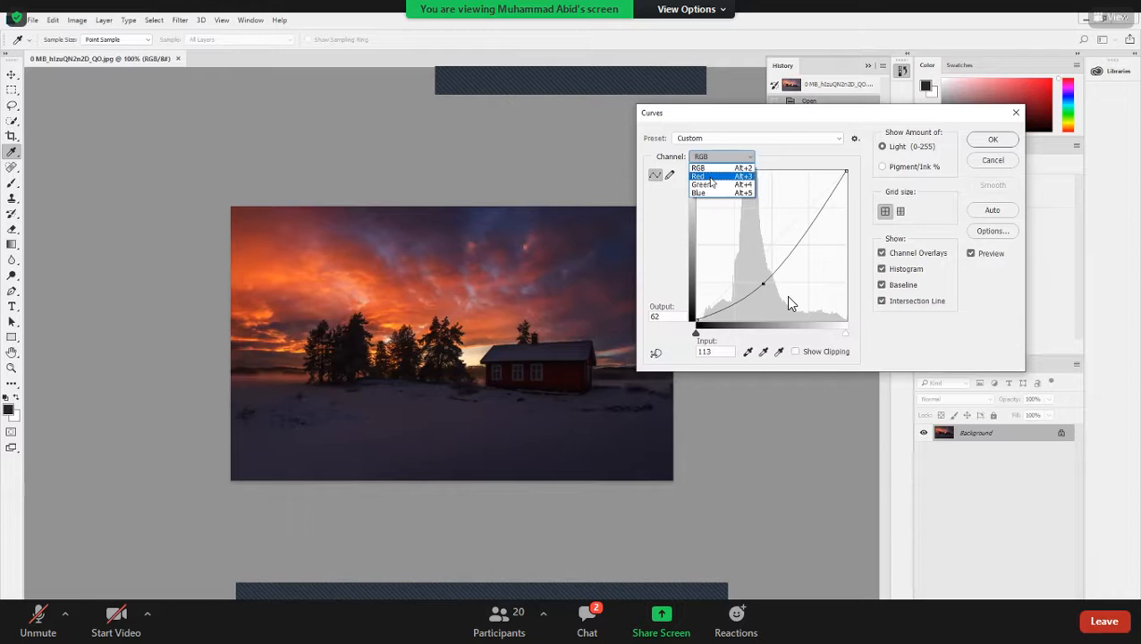
click(706, 177)
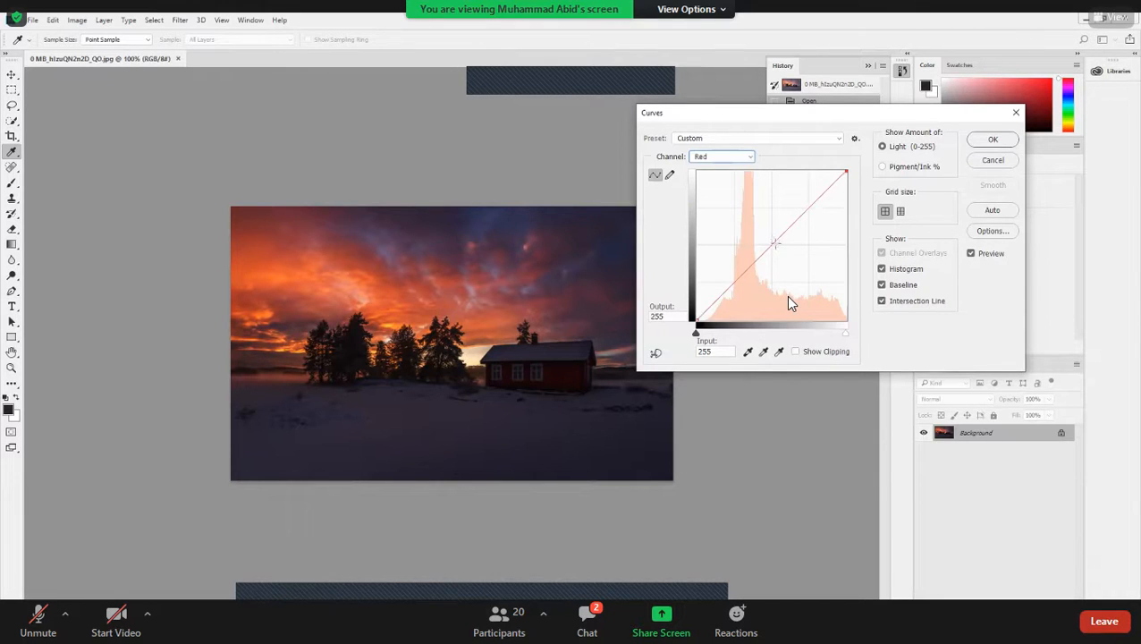
drag(774, 243, 743, 266)
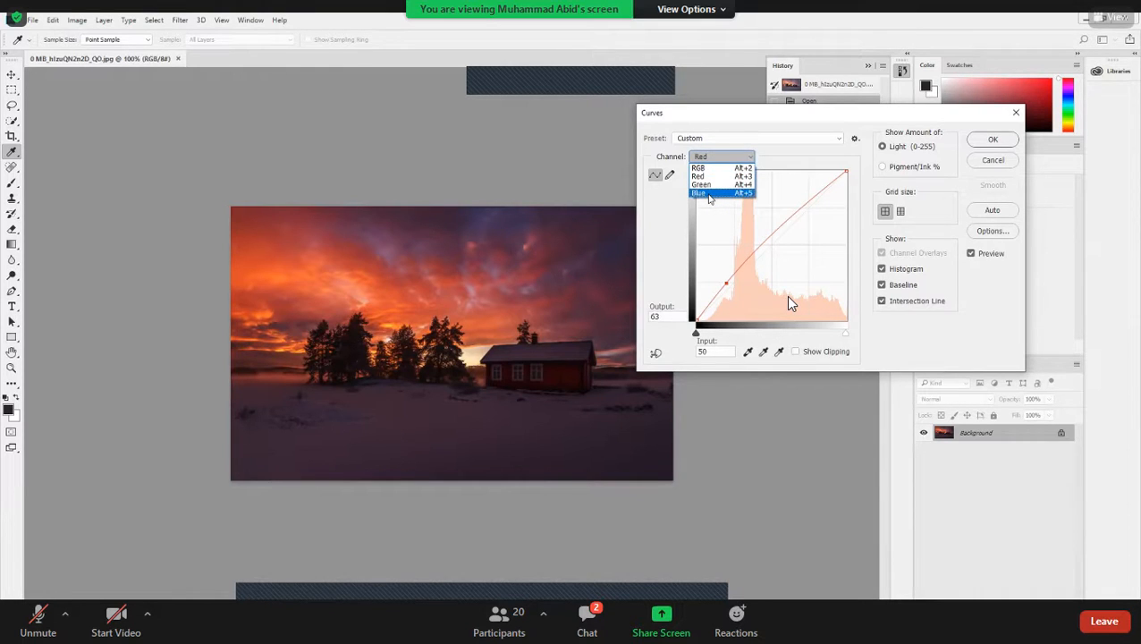
- Add a Blue channel point at input 70, output 40 and apply the Curves adjustment
click(709, 194)
click(745, 256)
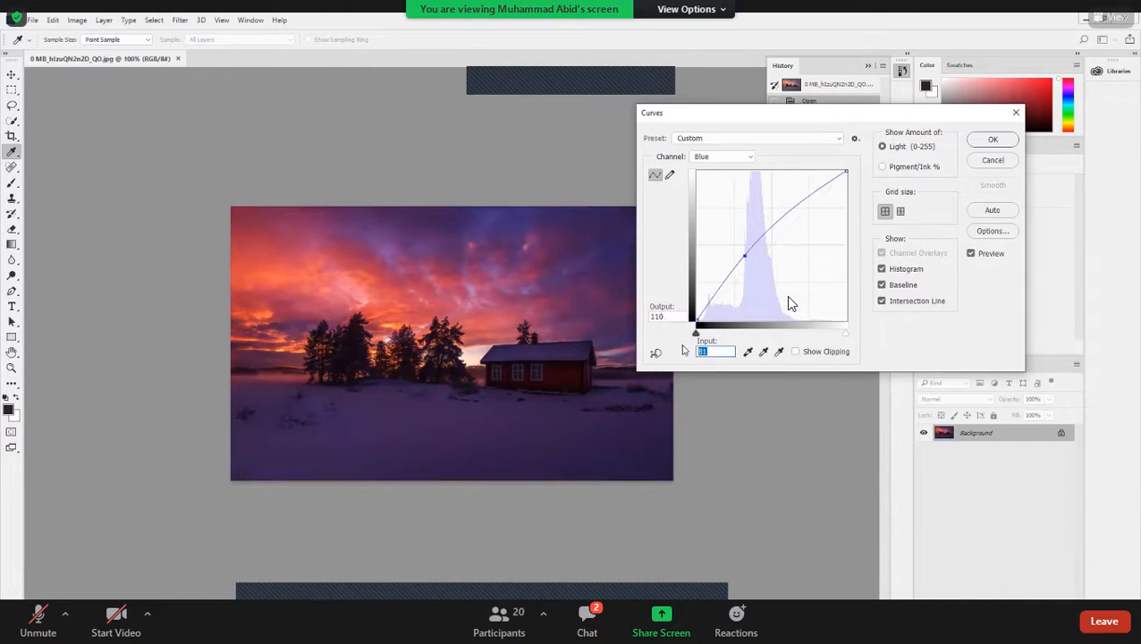
text(70)
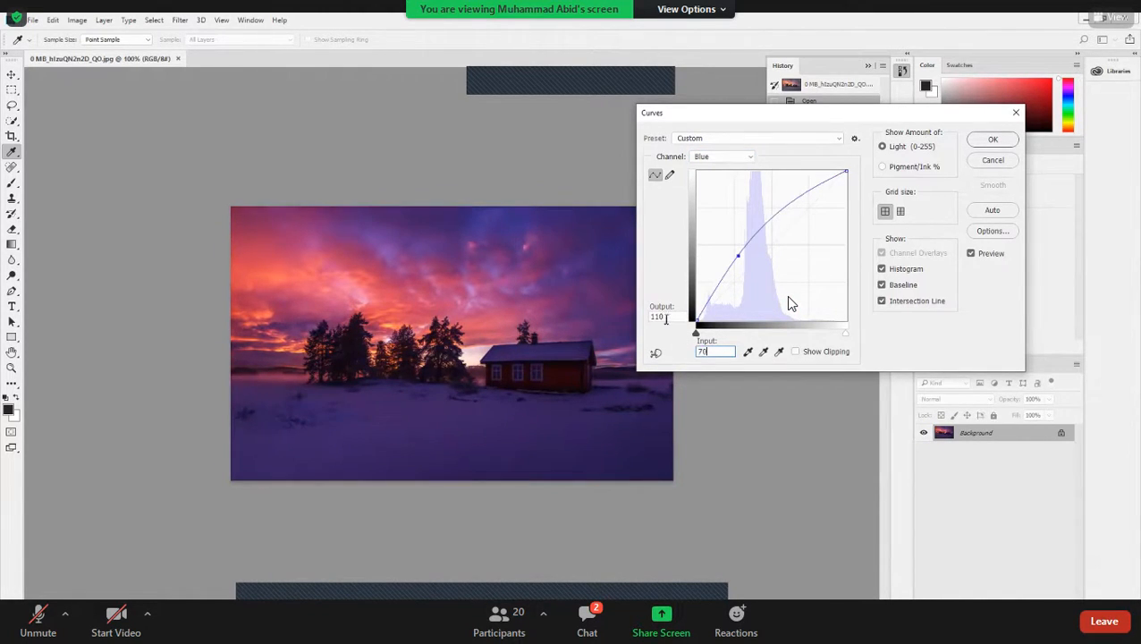
key(Tab)
text(40)
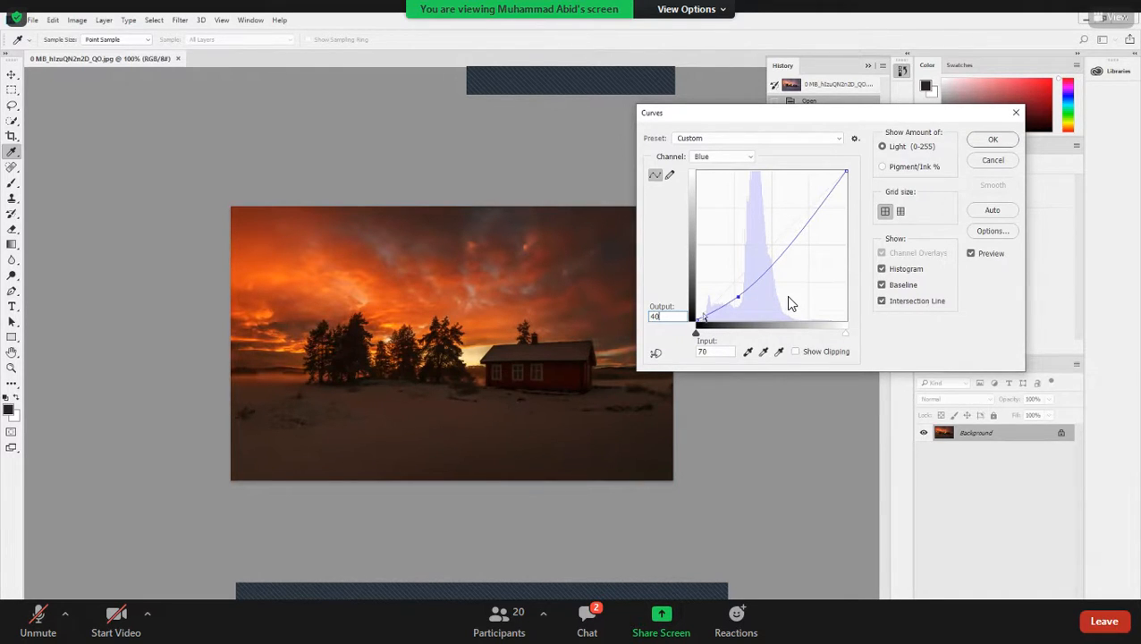
click(990, 141)
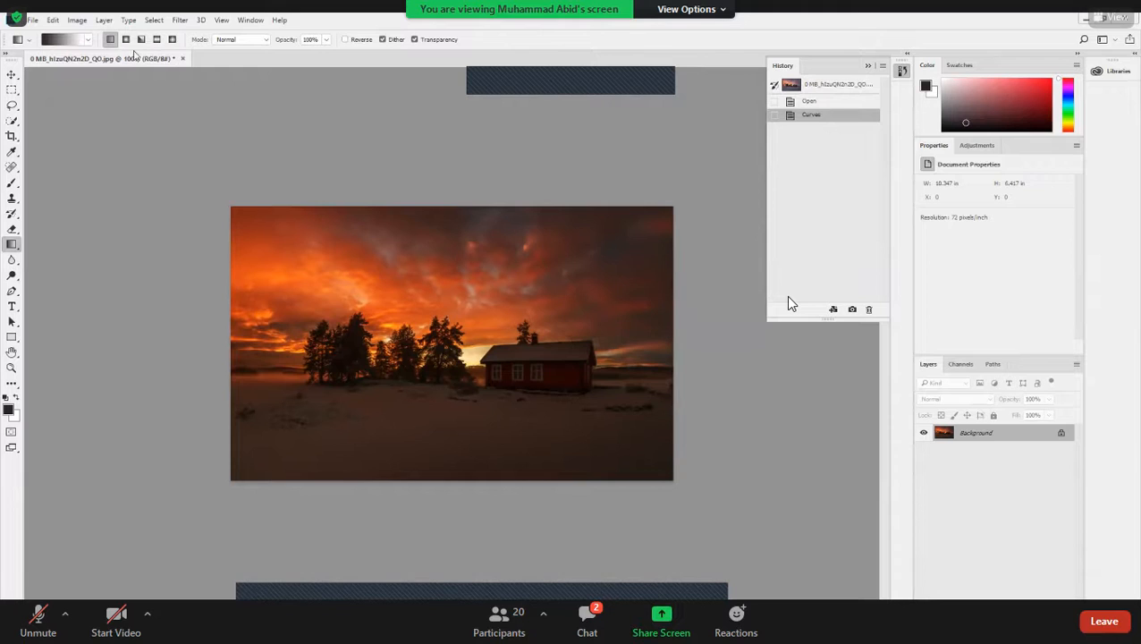
- Compare the sunset photo before and after Curves using the Open and Curves history states
click(822, 102)
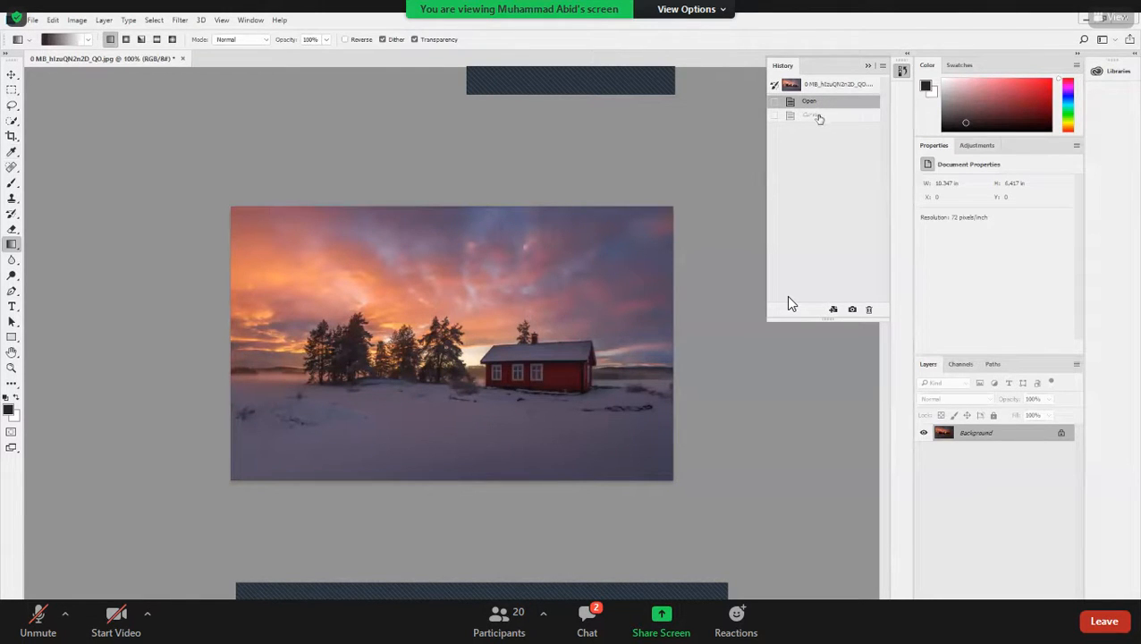
click(815, 116)
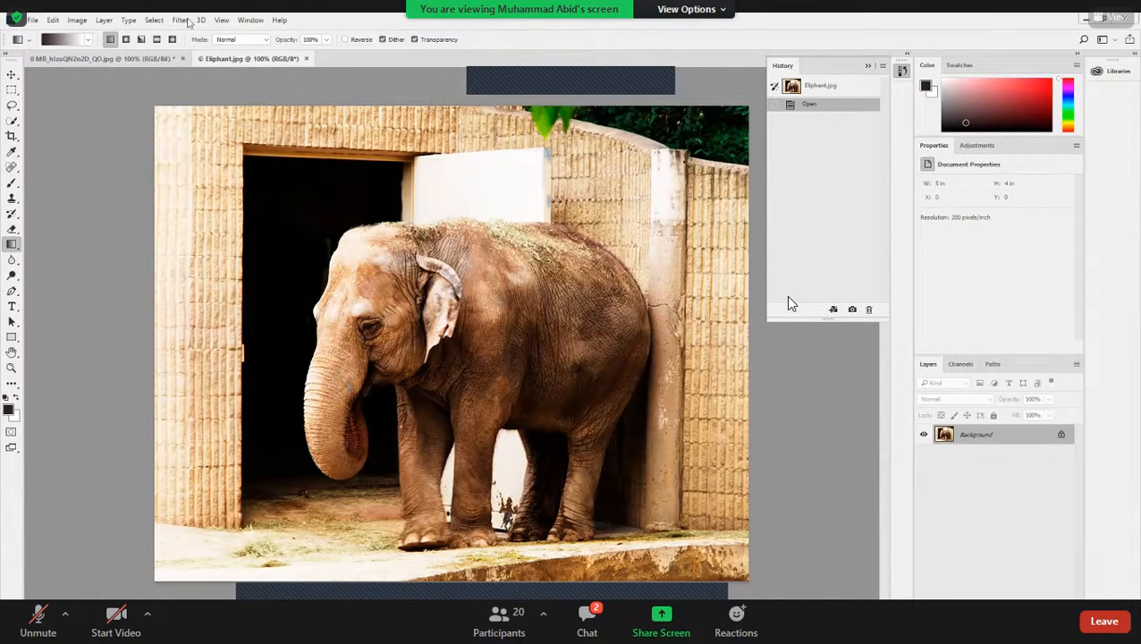
- Open Shadows/Highlights on the elephant photo and move its dialog aside to view the image
click(77, 20)
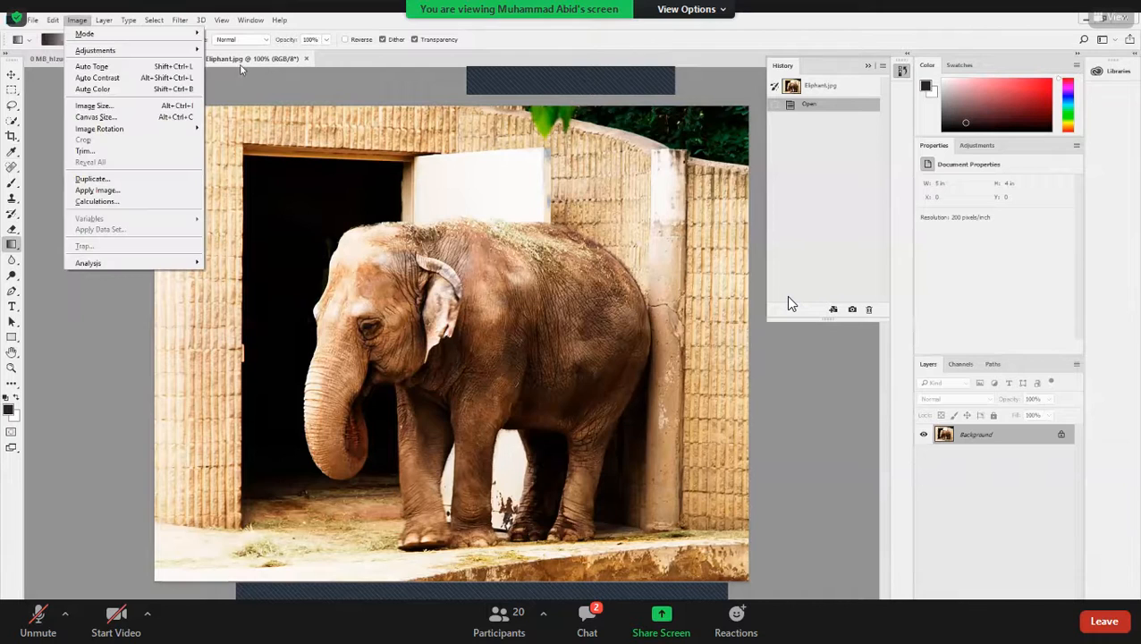
click(301, 247)
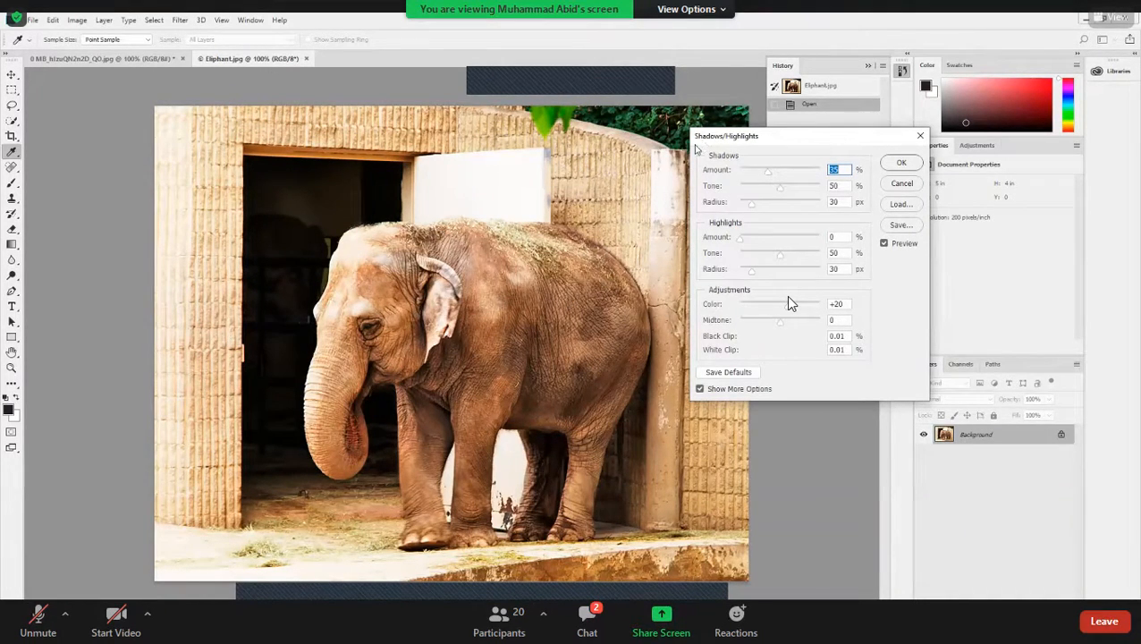
drag(755, 140, 696, 149)
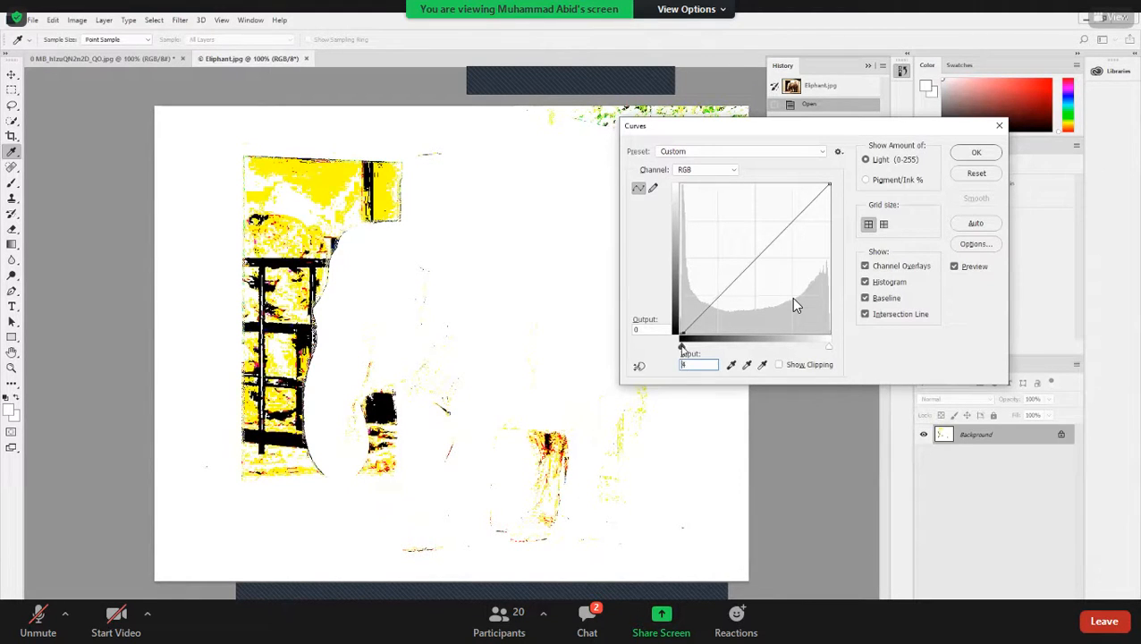
- Preview black and white point clipping, trying white points 254 and 250 before restoring 255
drag(681, 347, 681, 347)
drag(681, 349, 679, 349)
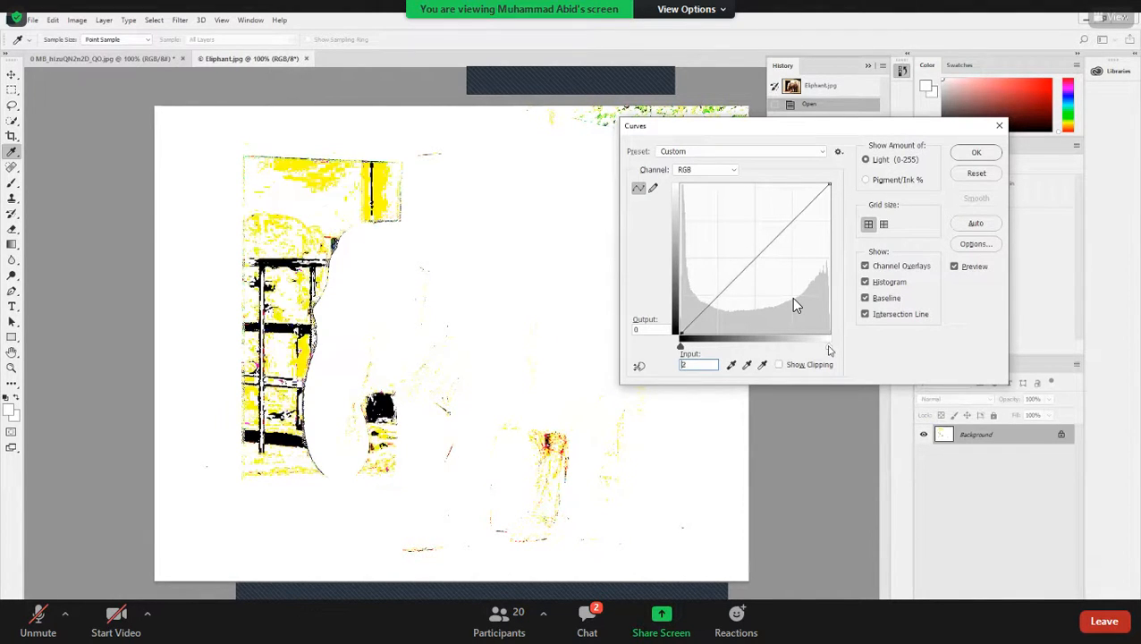
drag(830, 349, 826, 348)
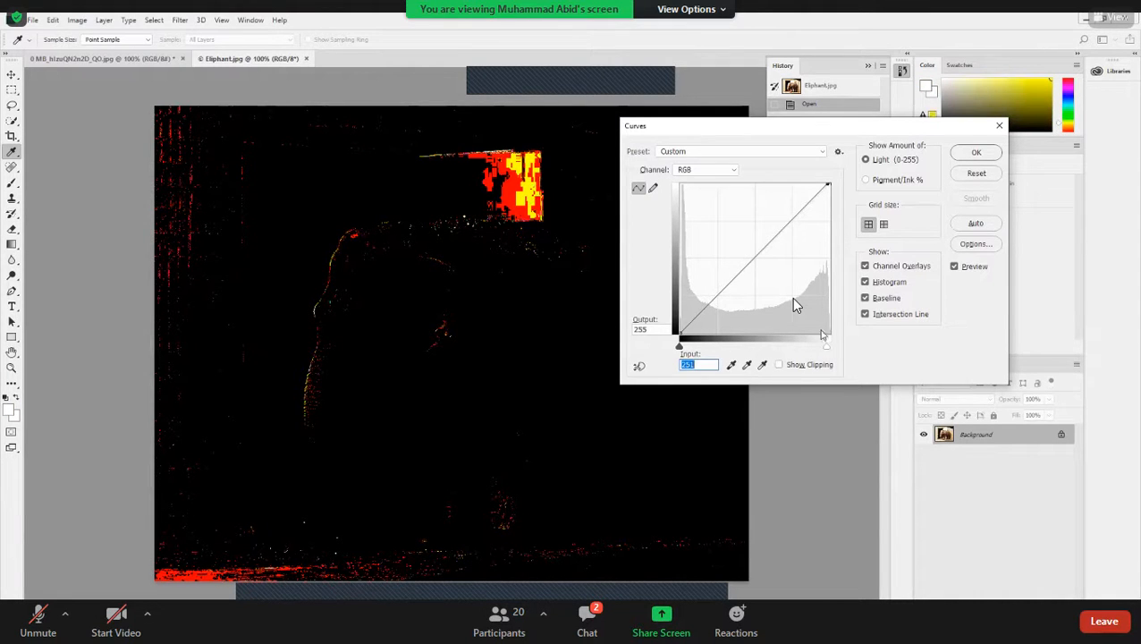
drag(828, 350, 827, 352)
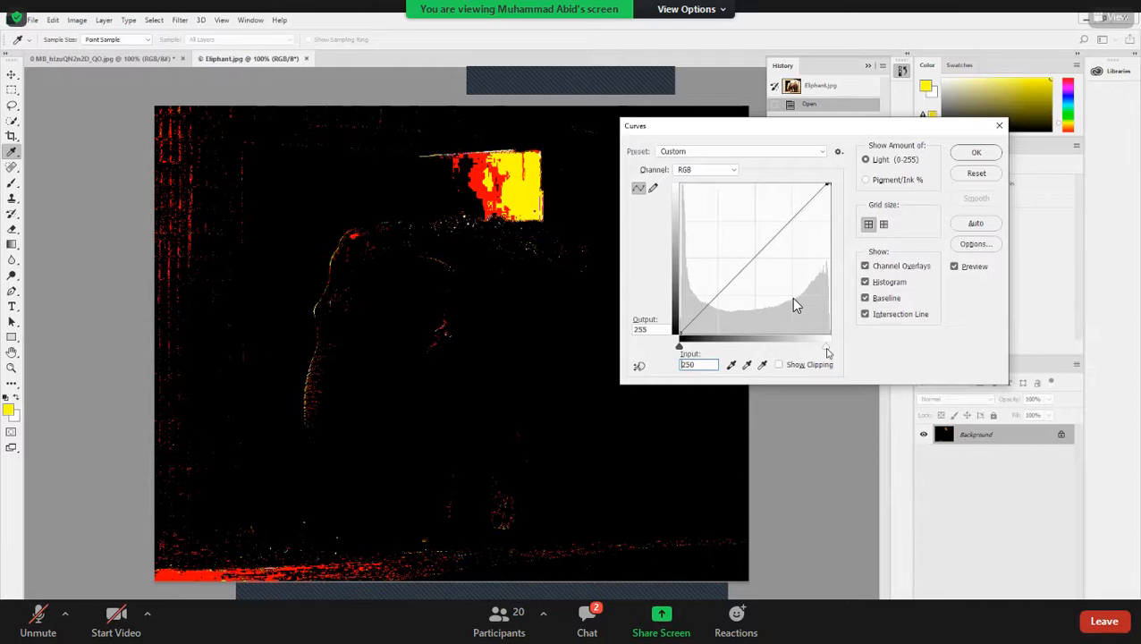
drag(829, 351, 839, 350)
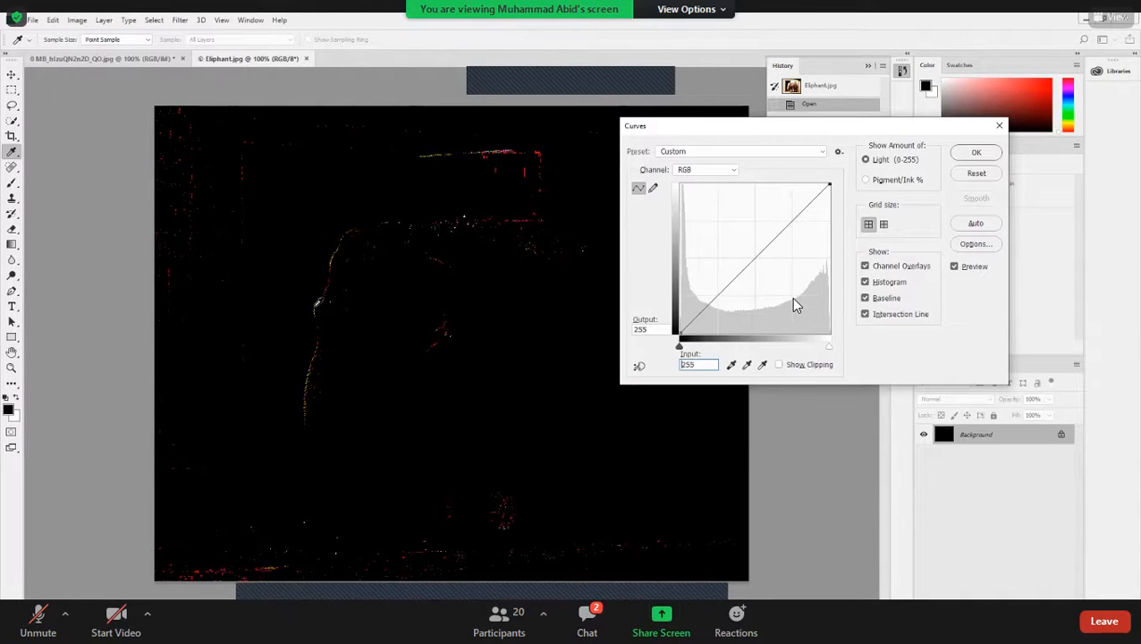
key(alt)
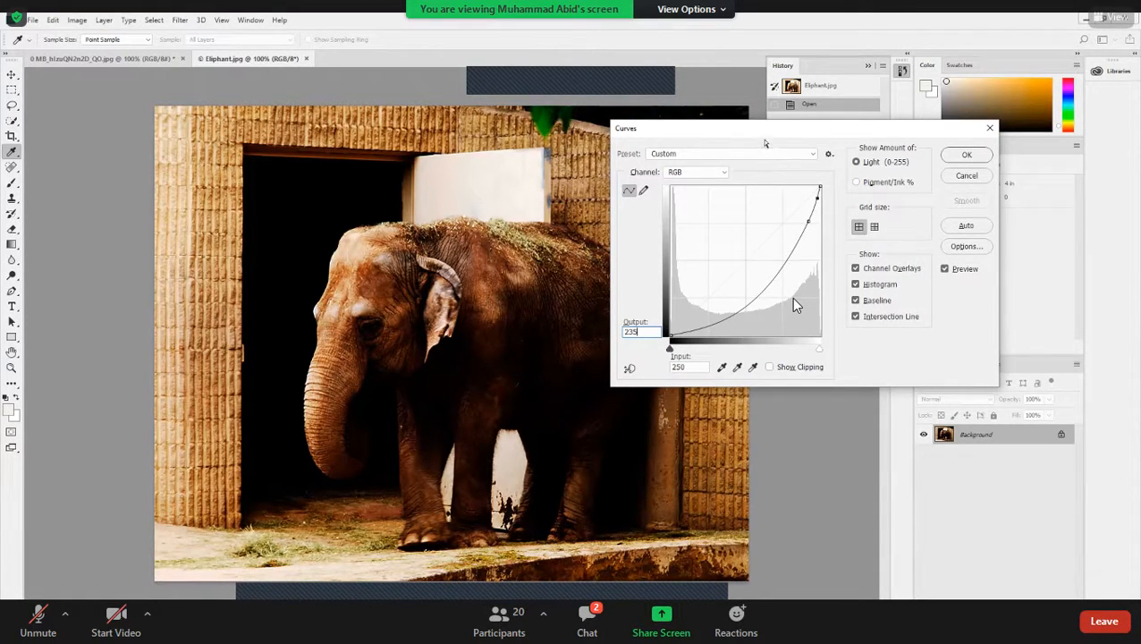
- Add an upper RGB curve point at input 242, output 219
click(798, 153)
click(909, 159)
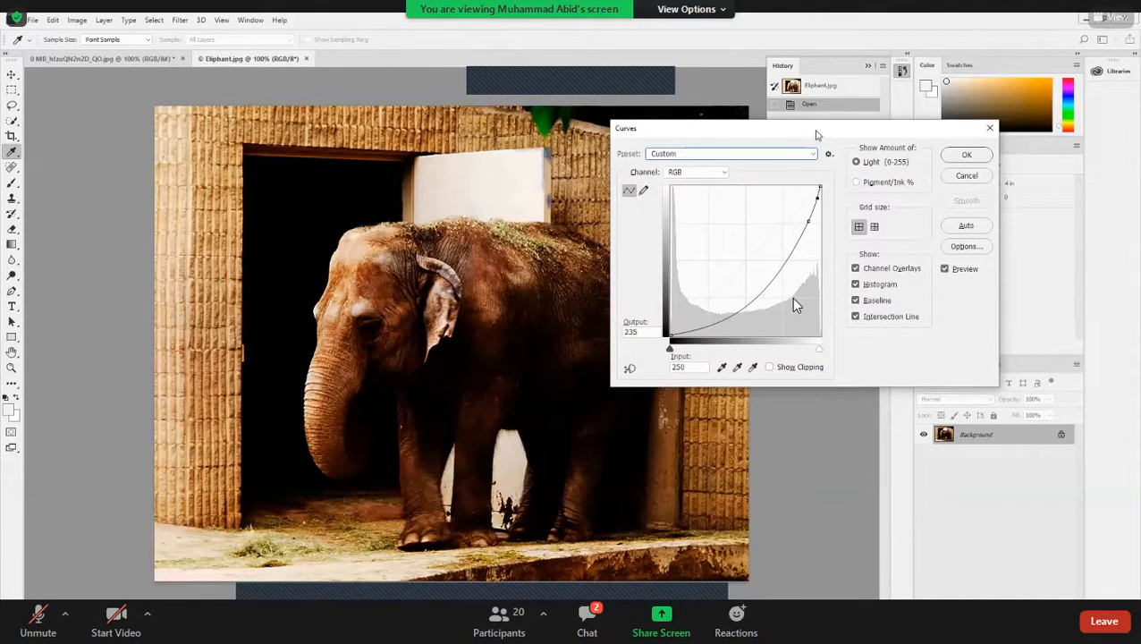
drag(813, 132, 800, 133)
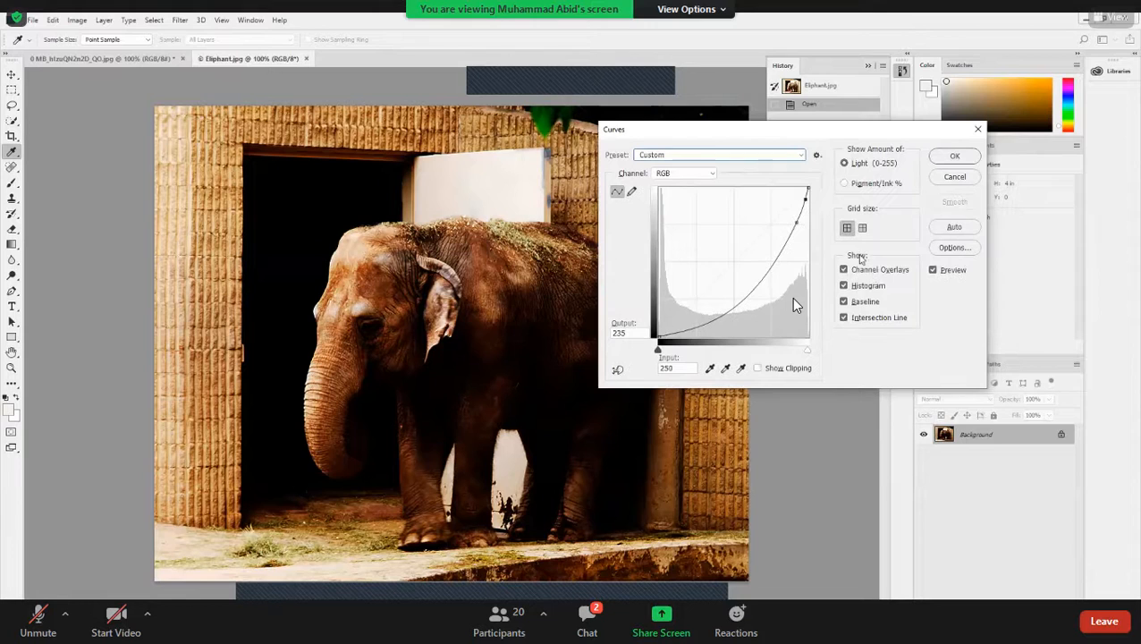
click(797, 222)
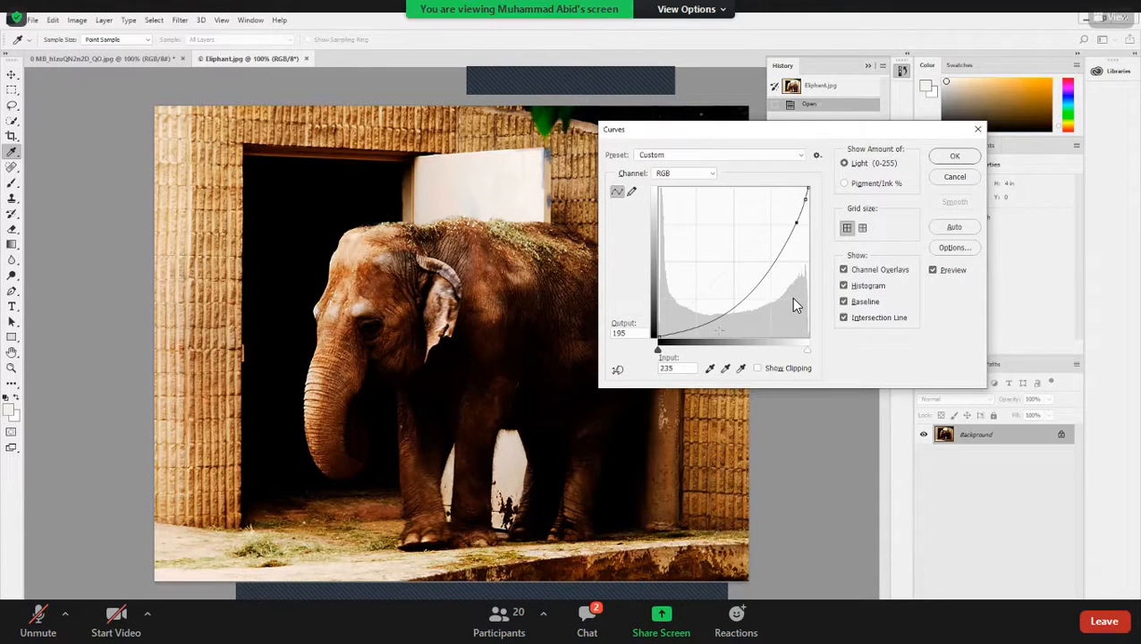
click(677, 367)
text(242)
key(Tab)
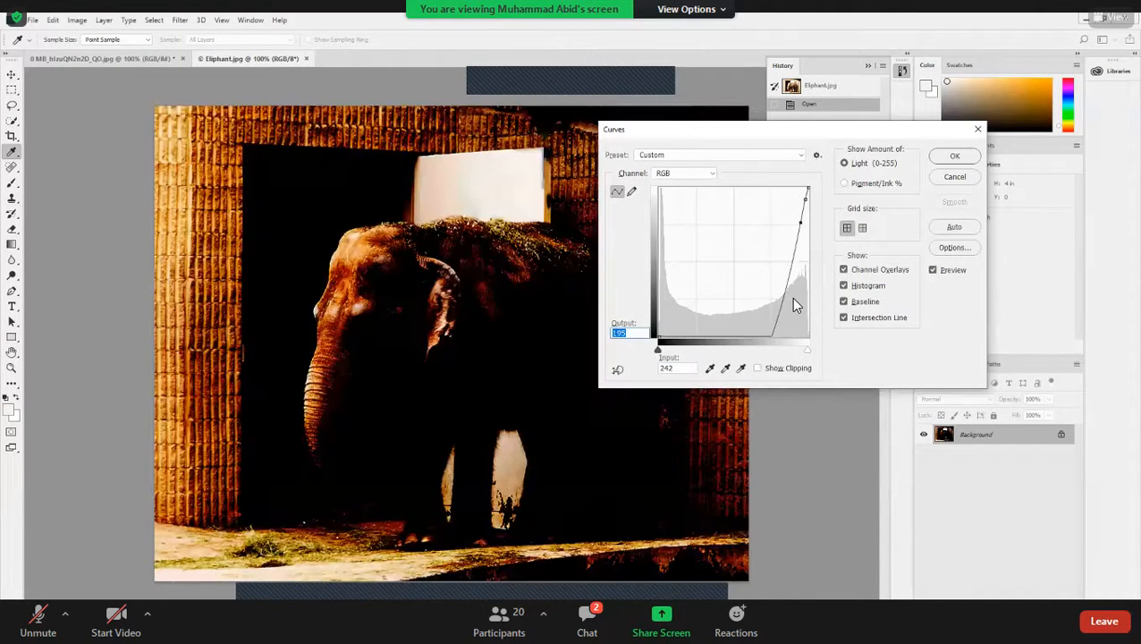
text(219)
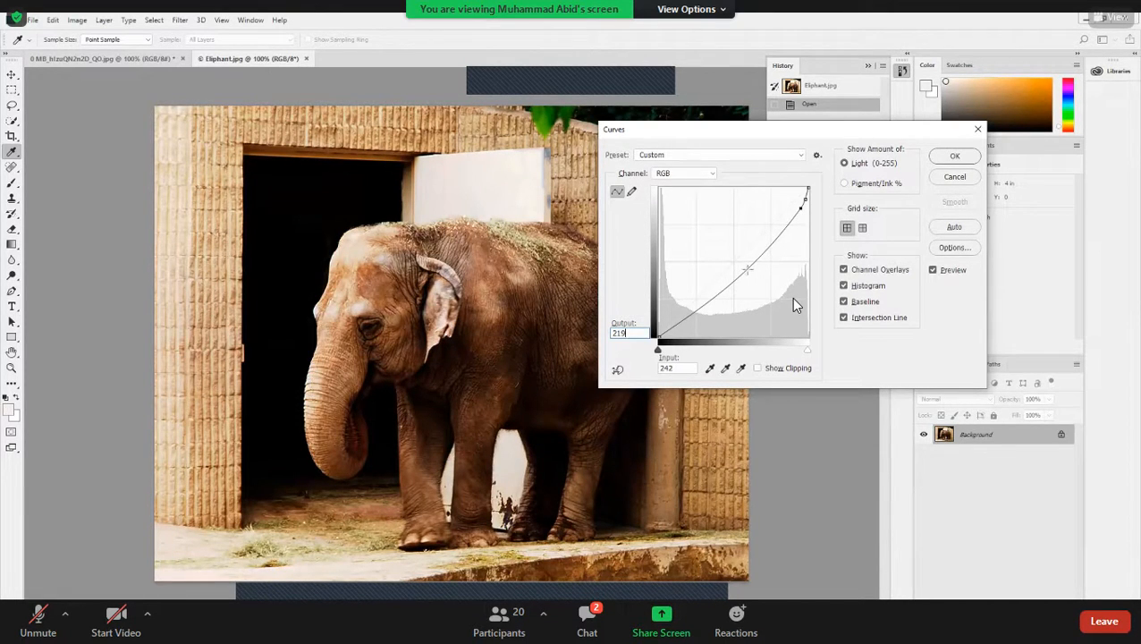
- Add a midtone curve point at input 146, output 131
mouse_move(742, 267)
mouse_down()
mouse_move(742, 279)
mouse_move(736, 261)
mouse_up()
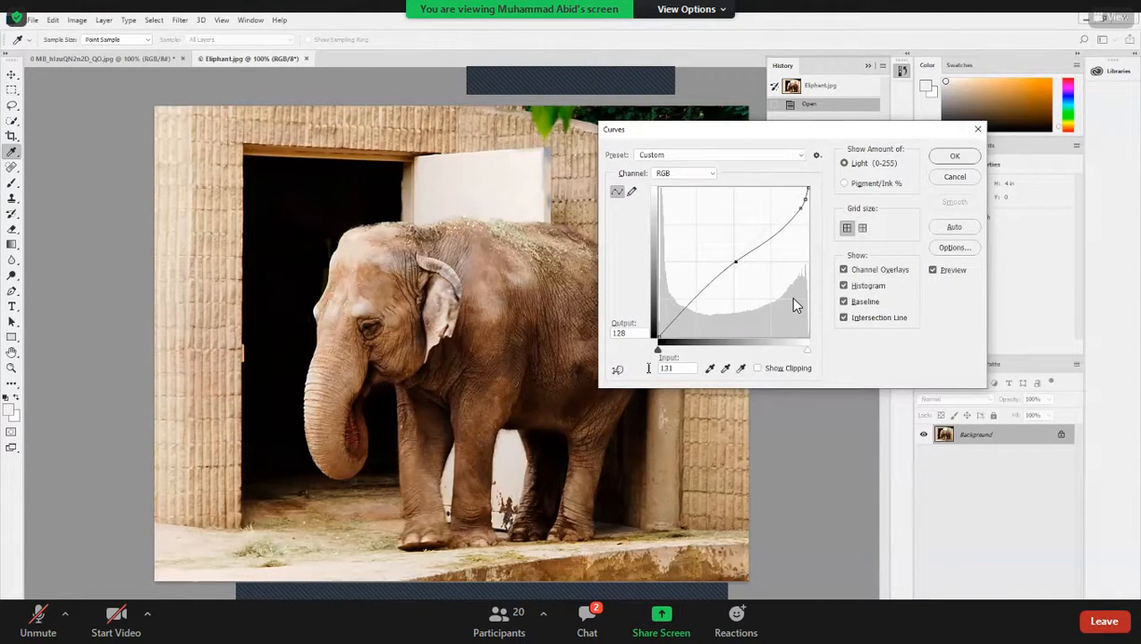
click(666, 367)
text(14)
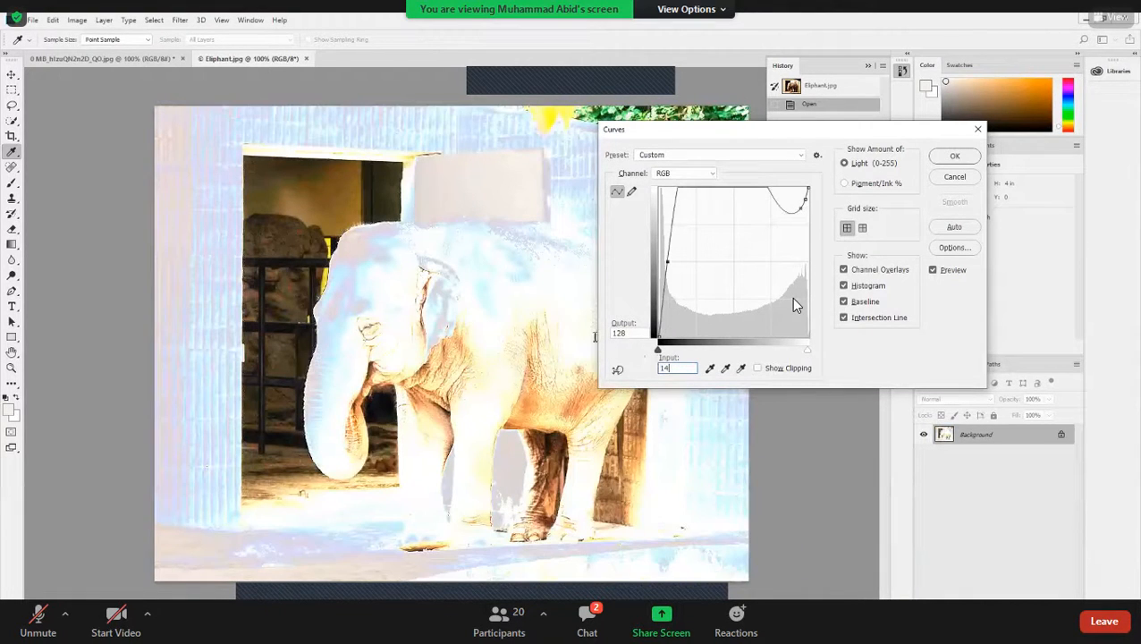
text(6)
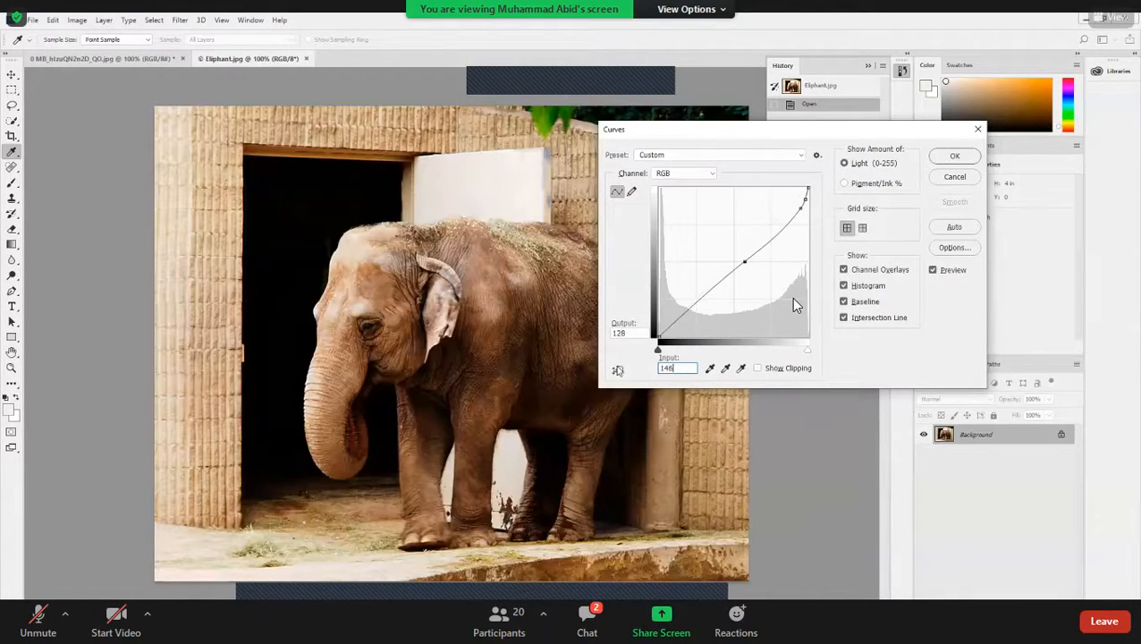
key(Tab)
text(131)
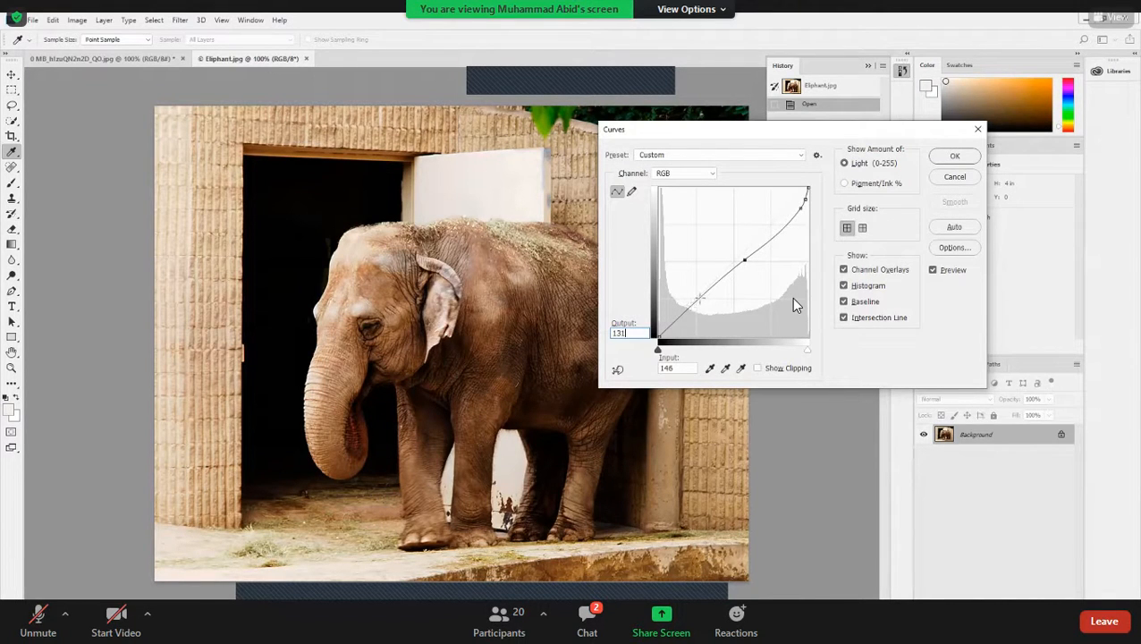
- Add a shadow curve point with output 75, setting its input to 23 and then 15
click(700, 297)
drag(700, 297, 692, 297)
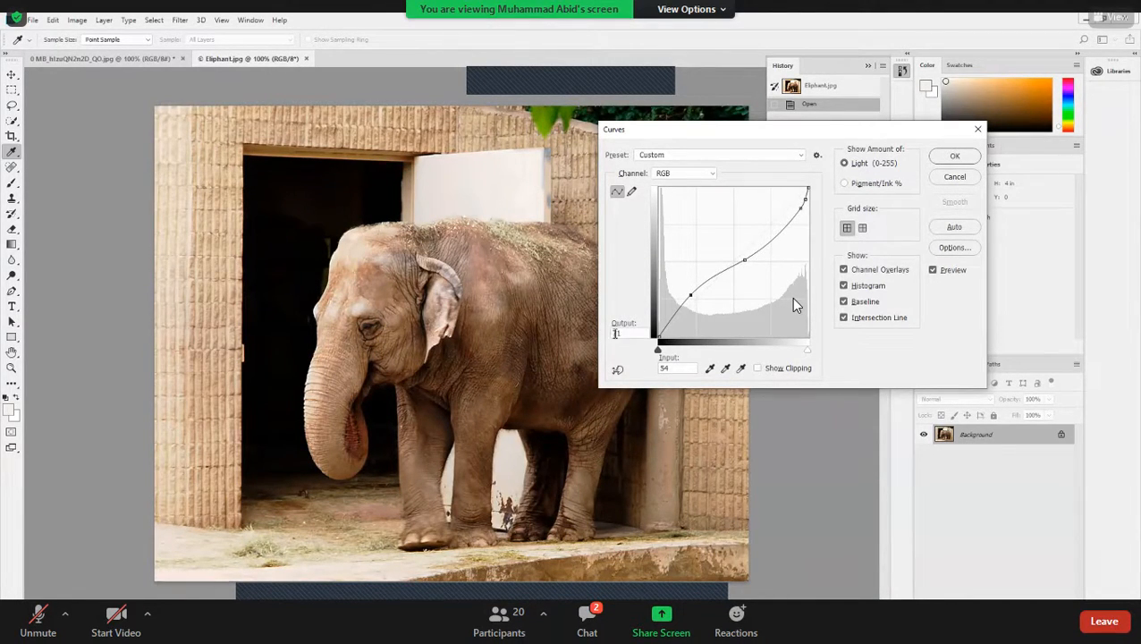
double_click(619, 333)
text(75)
key(Tab)
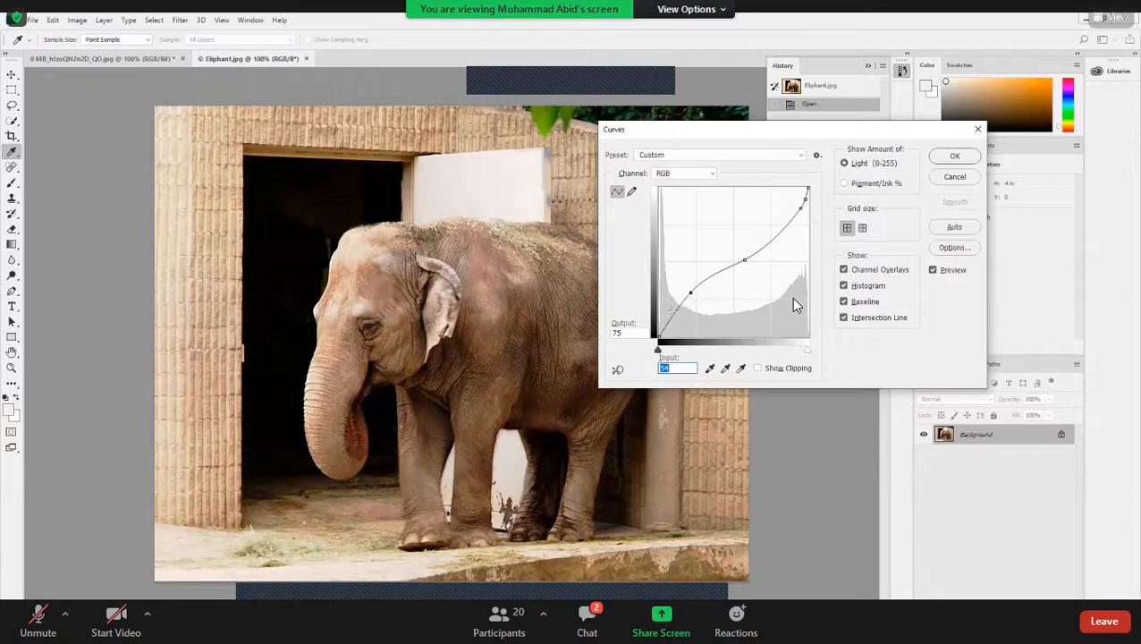
text(23)
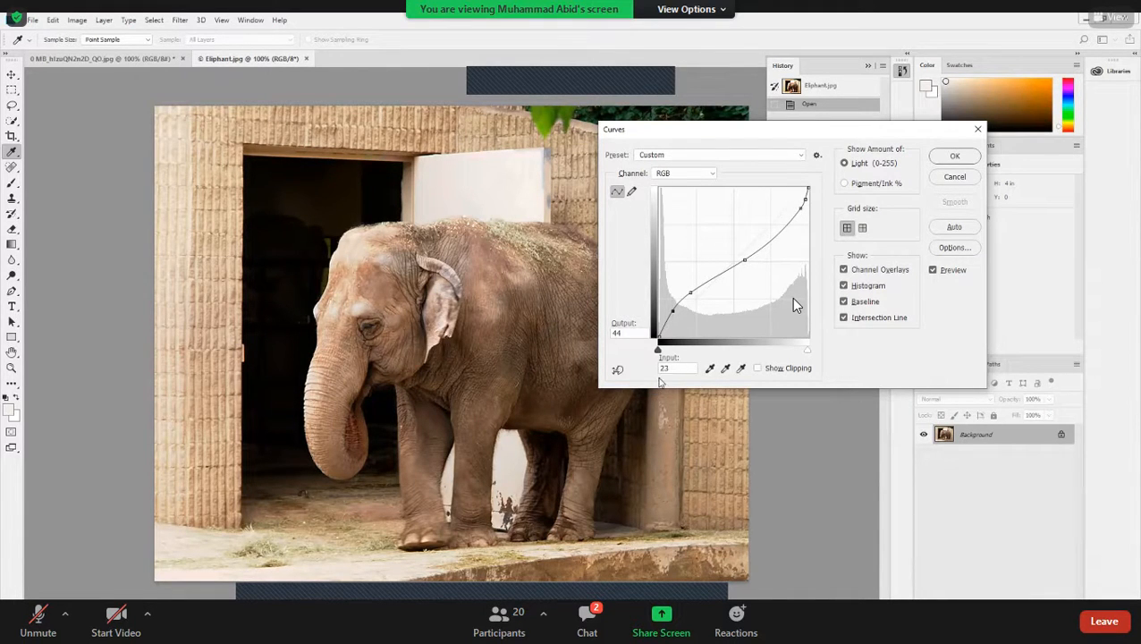
double_click(678, 369)
text(15)
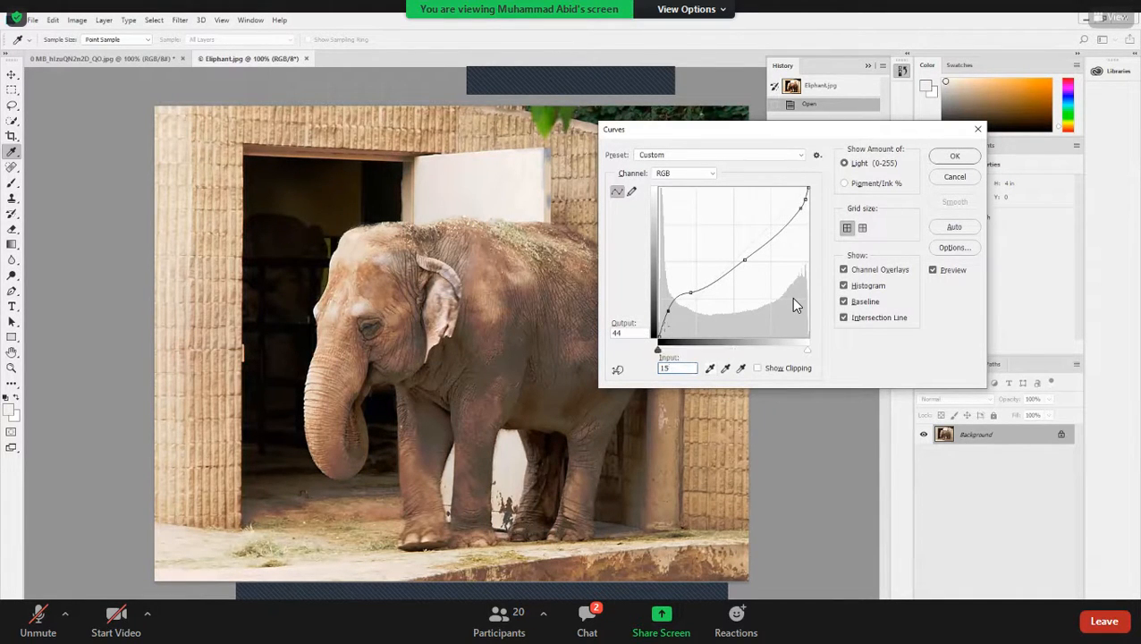
- Set the lowest curve point to input 7, output 28
click(665, 345)
click(663, 325)
drag(667, 325, 662, 324)
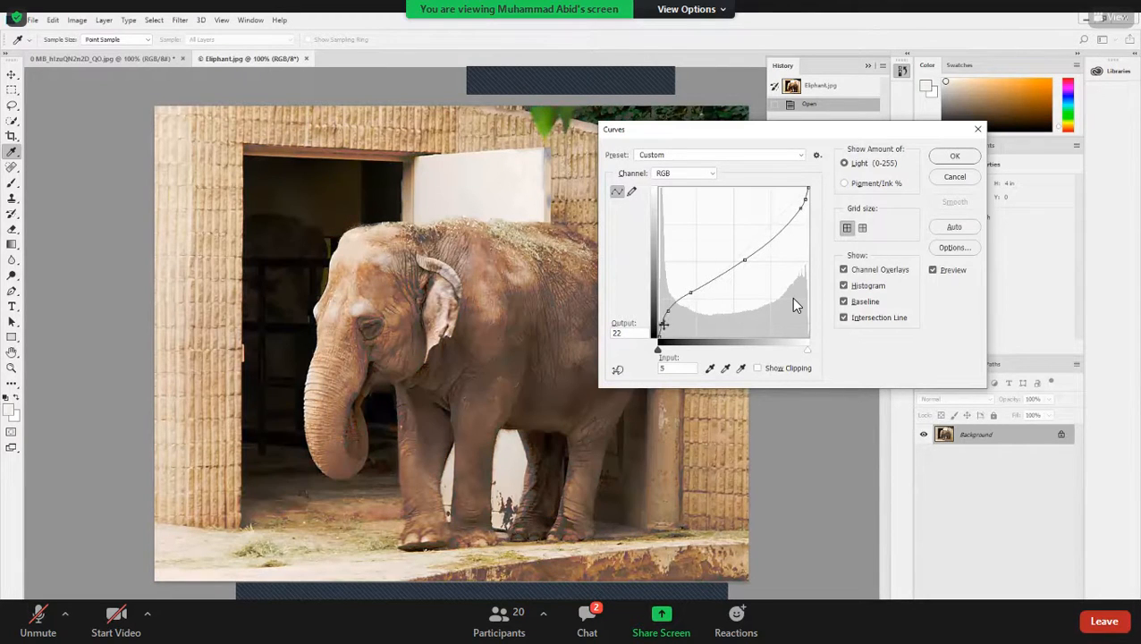
drag(670, 368, 647, 356)
text(7)
double_click(626, 334)
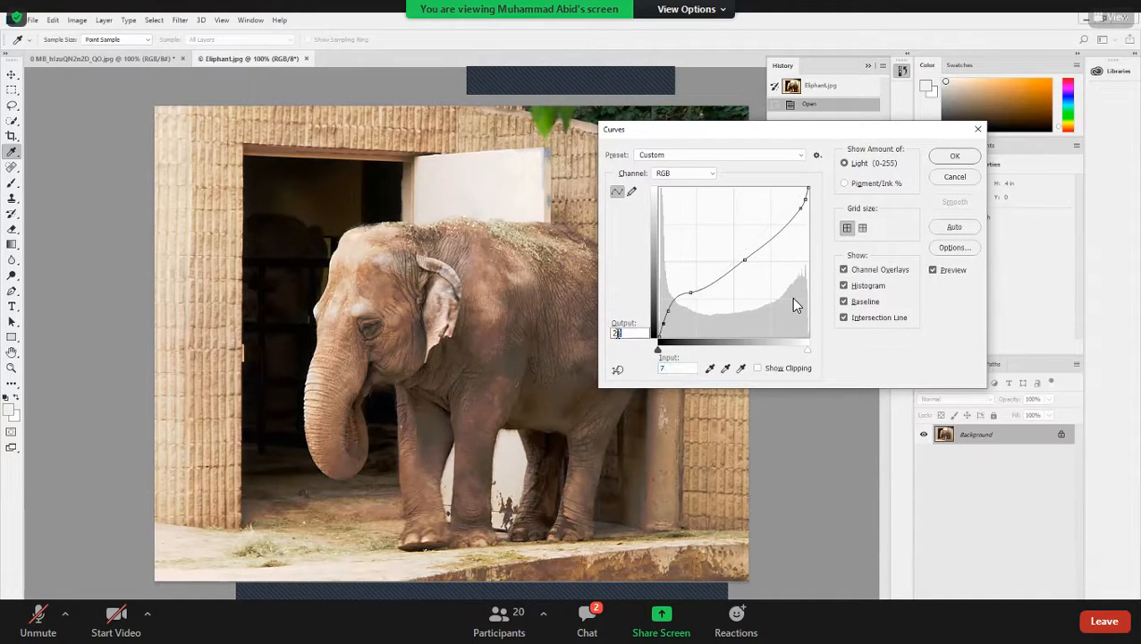
text(28)
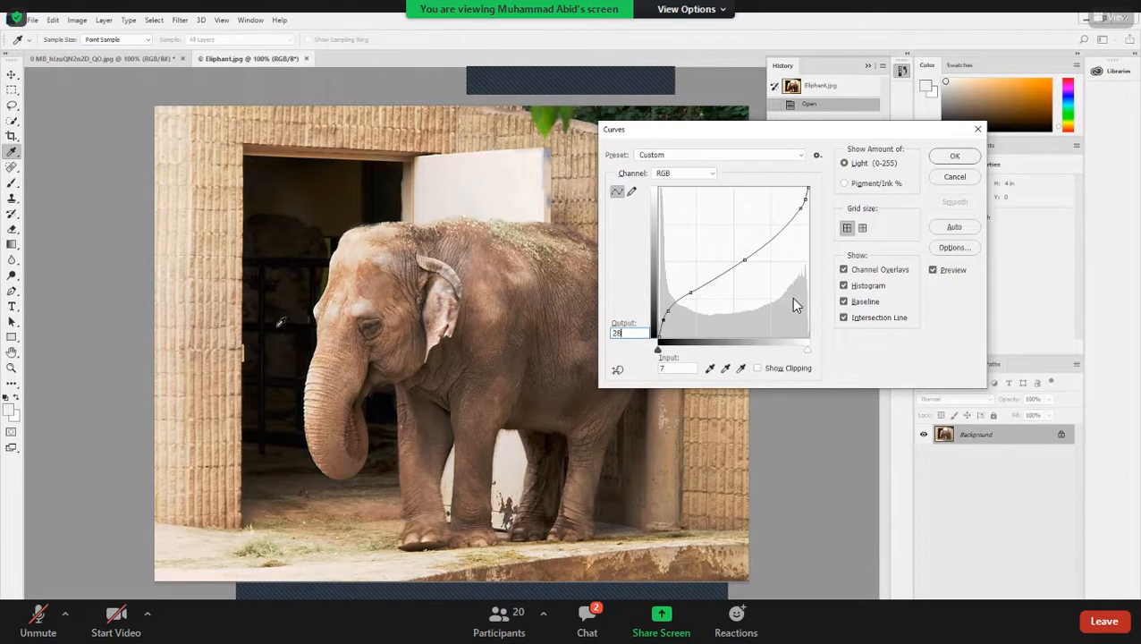
- Sample black from the elephant photo as the foreground colour
key(alt)
key(alt+Tab)
key(alt+Tab)
click(305, 408)
key(alt)
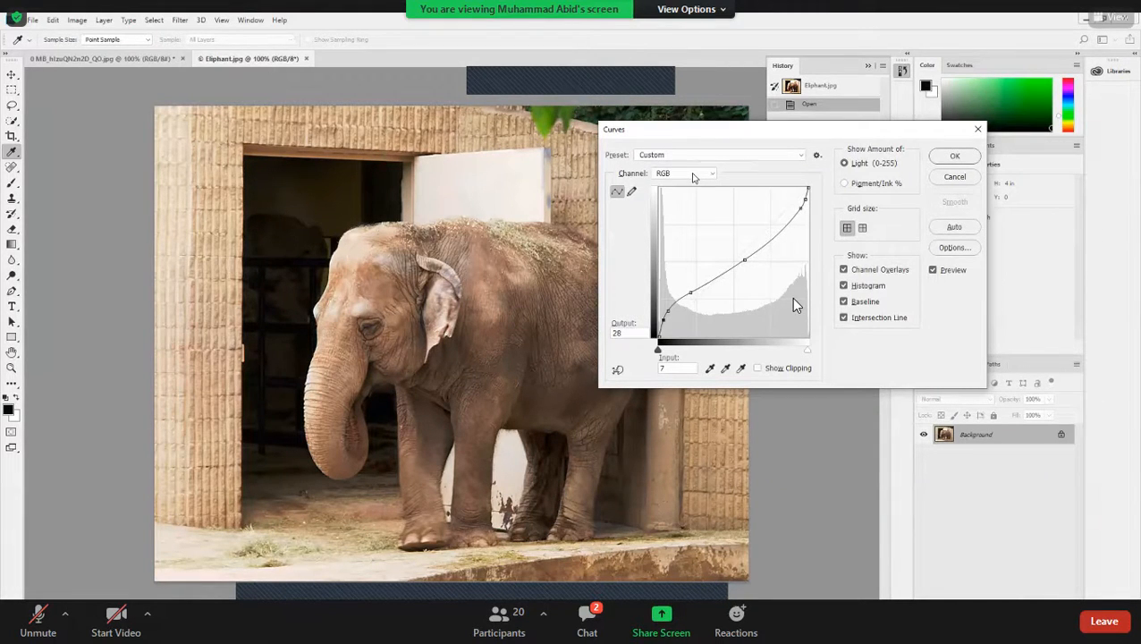
- Add a Red channel curve point at input 128, output 98
click(689, 177)
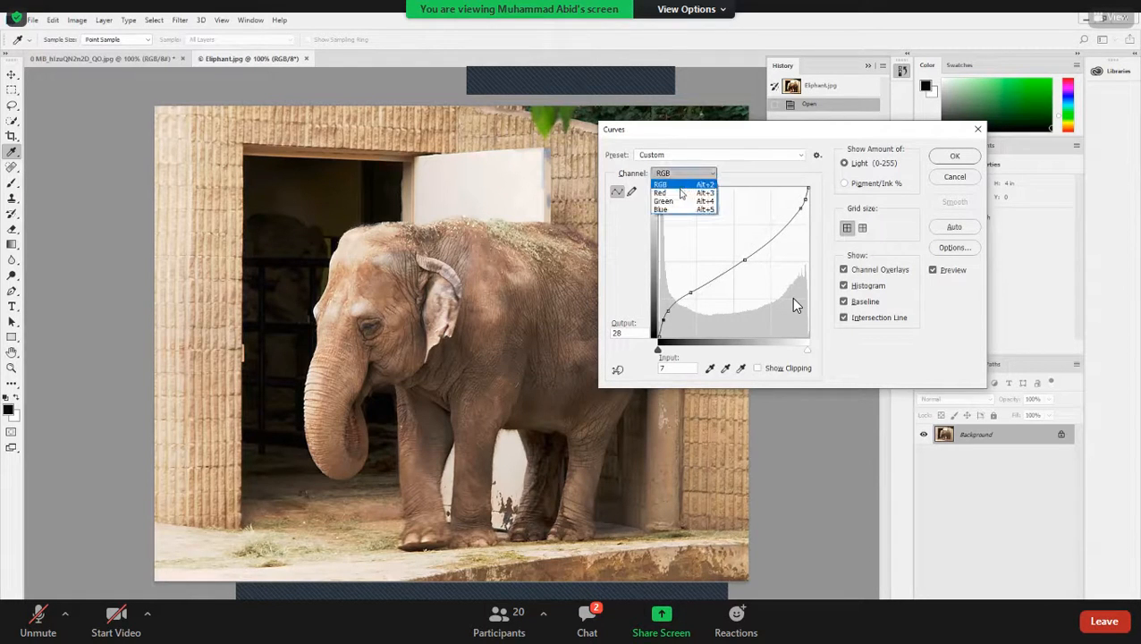
click(680, 194)
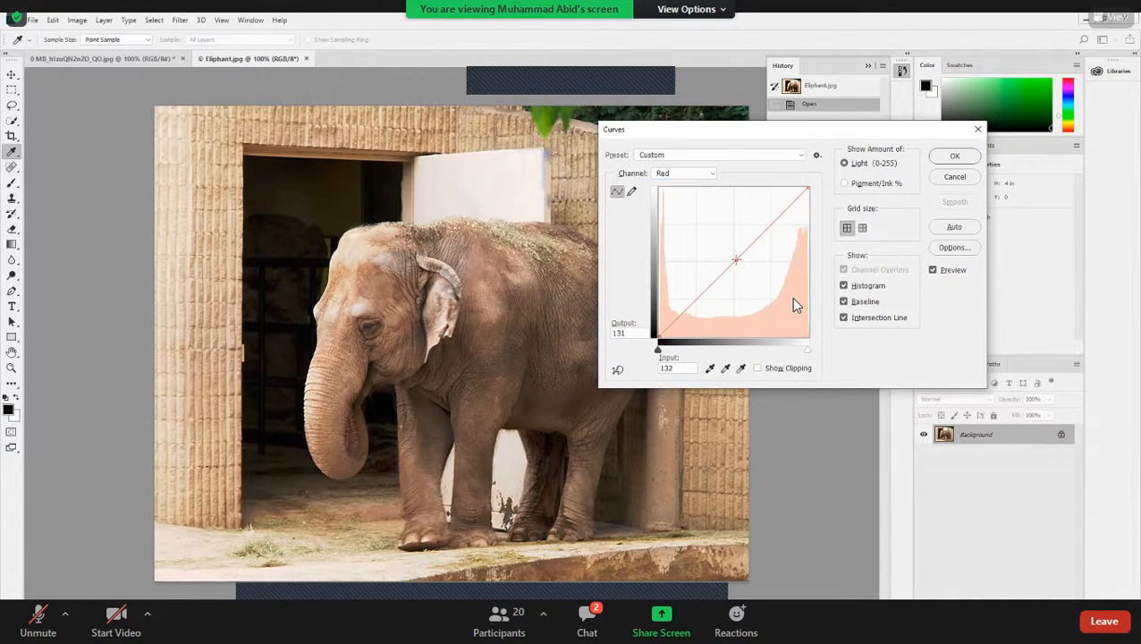
drag(735, 259, 742, 264)
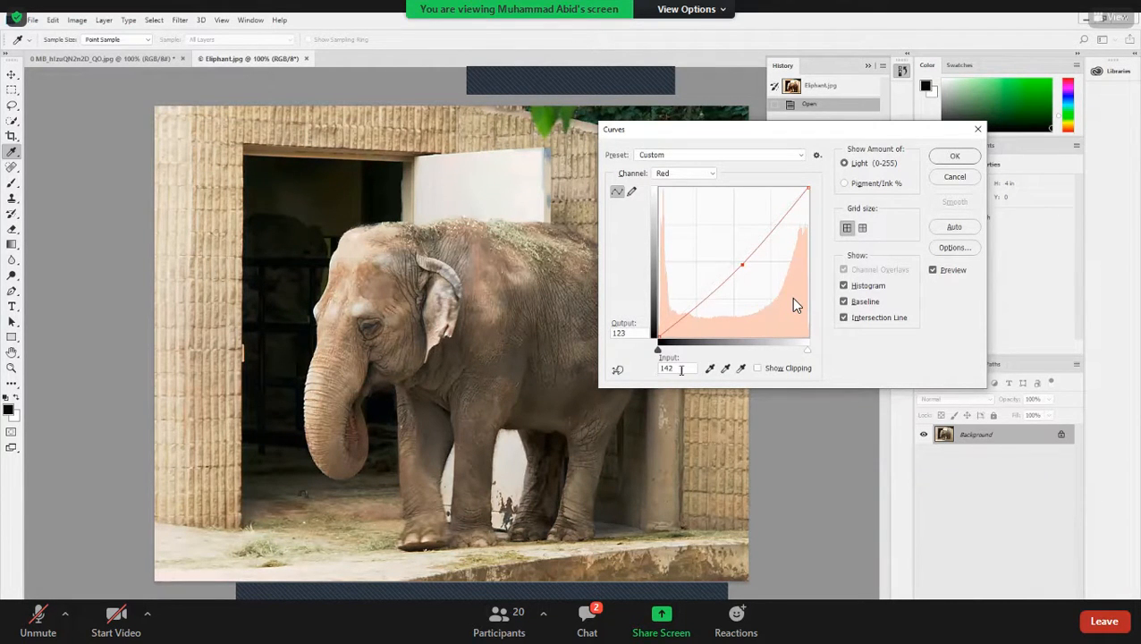
double_click(681, 369)
text(128)
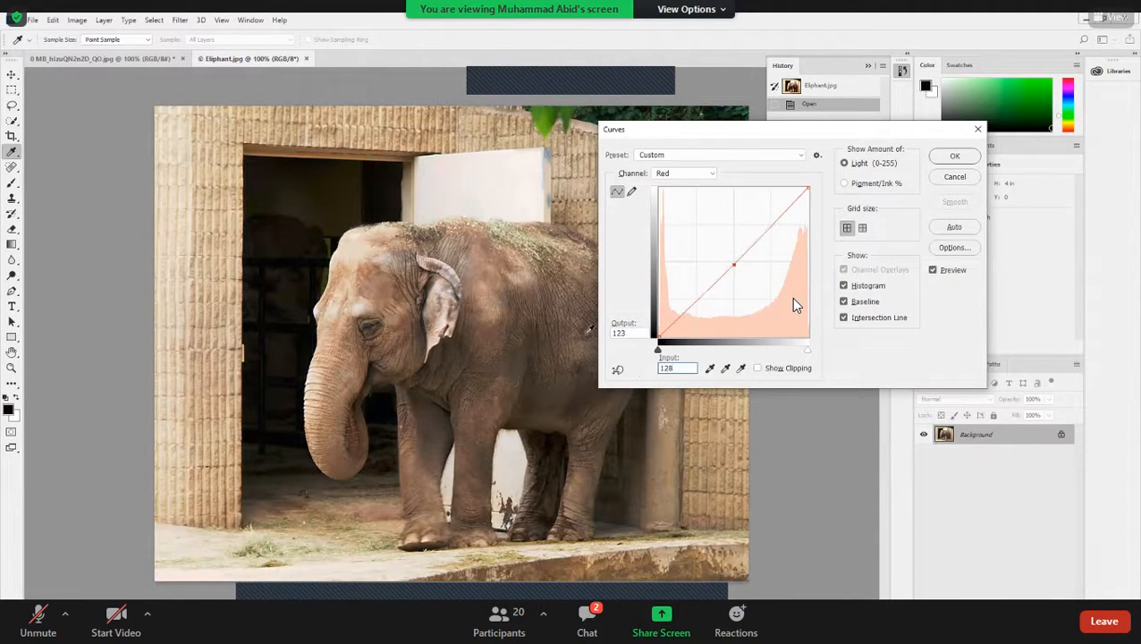
key(Tab)
text(98)
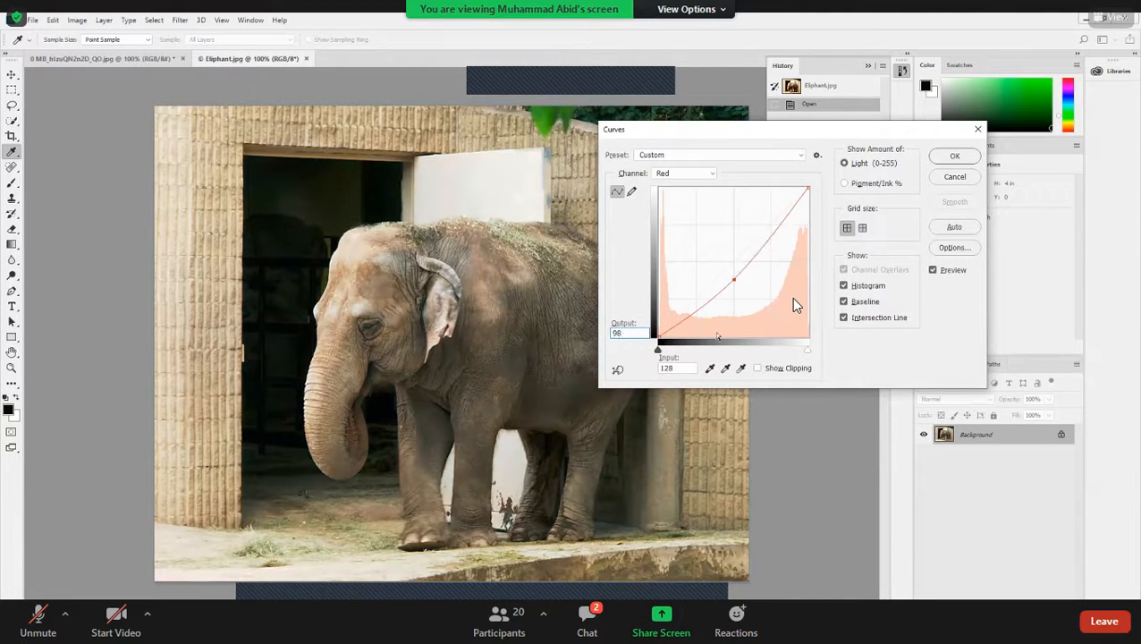
- Raise the Green channel curve's midpoint to input 128, output 135
click(679, 172)
click(671, 202)
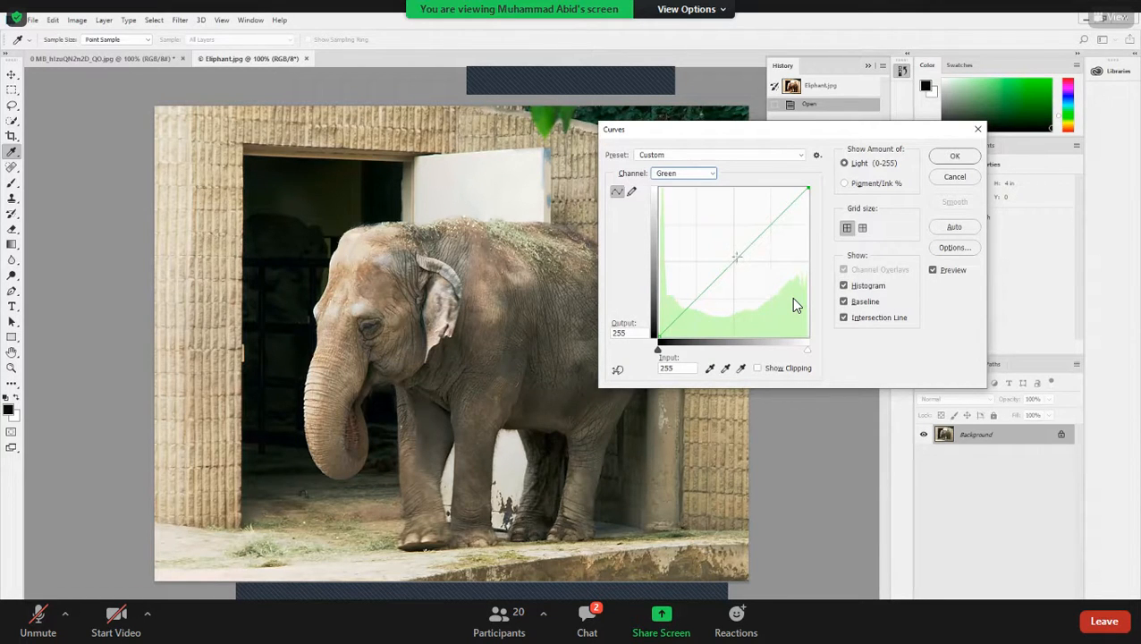
drag(736, 257, 733, 258)
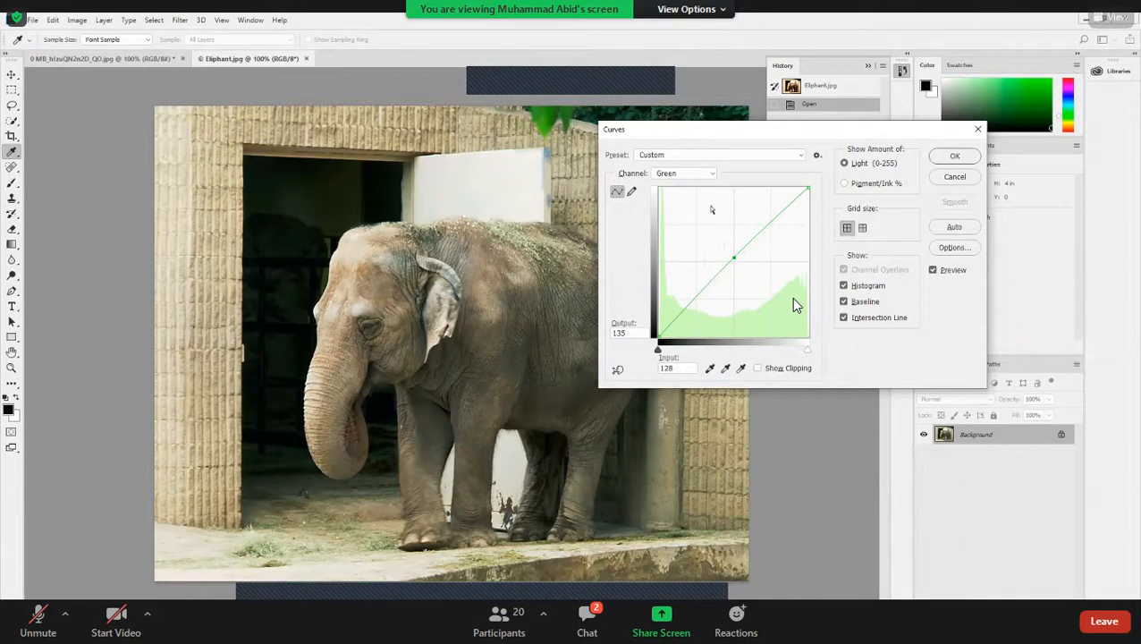
click(684, 173)
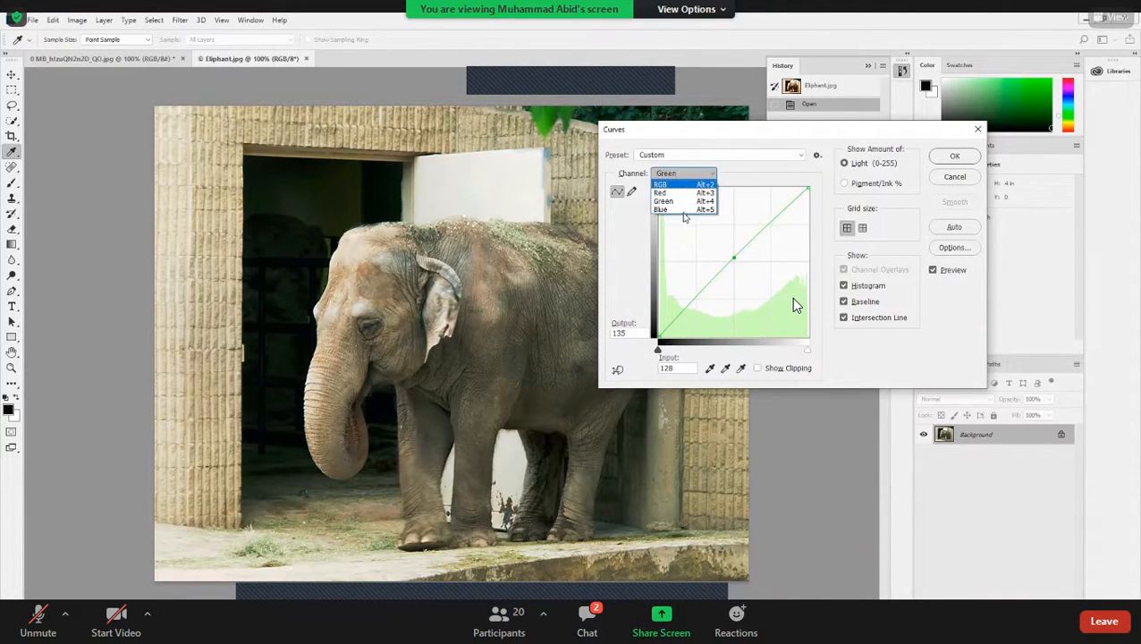
- Add a Blue channel curve point at input 126 with output 150
click(685, 215)
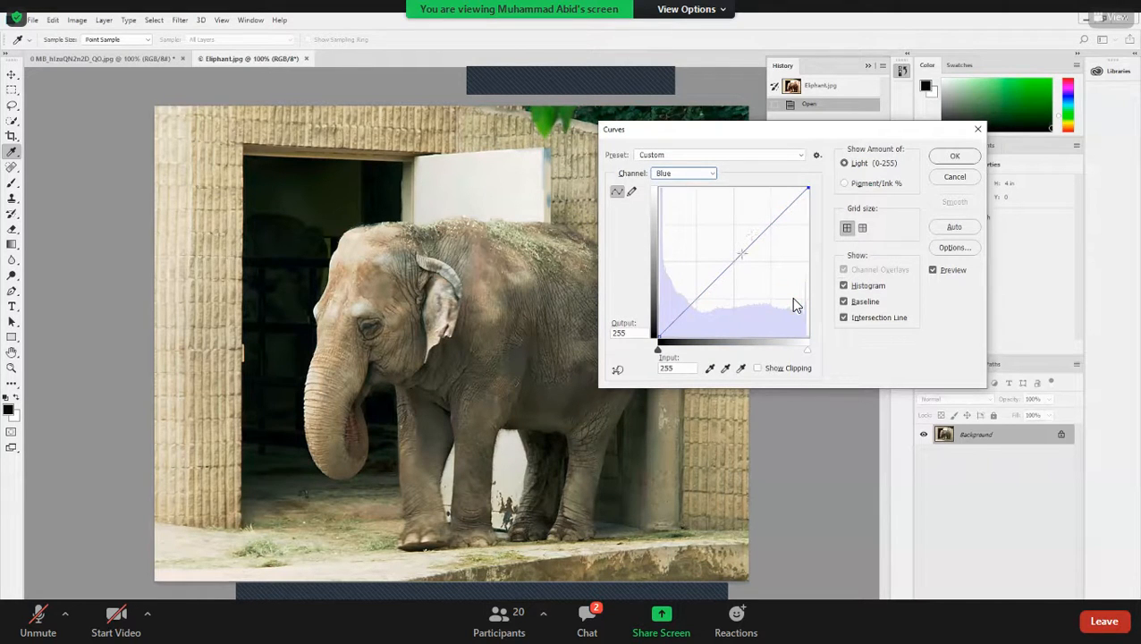
click(734, 258)
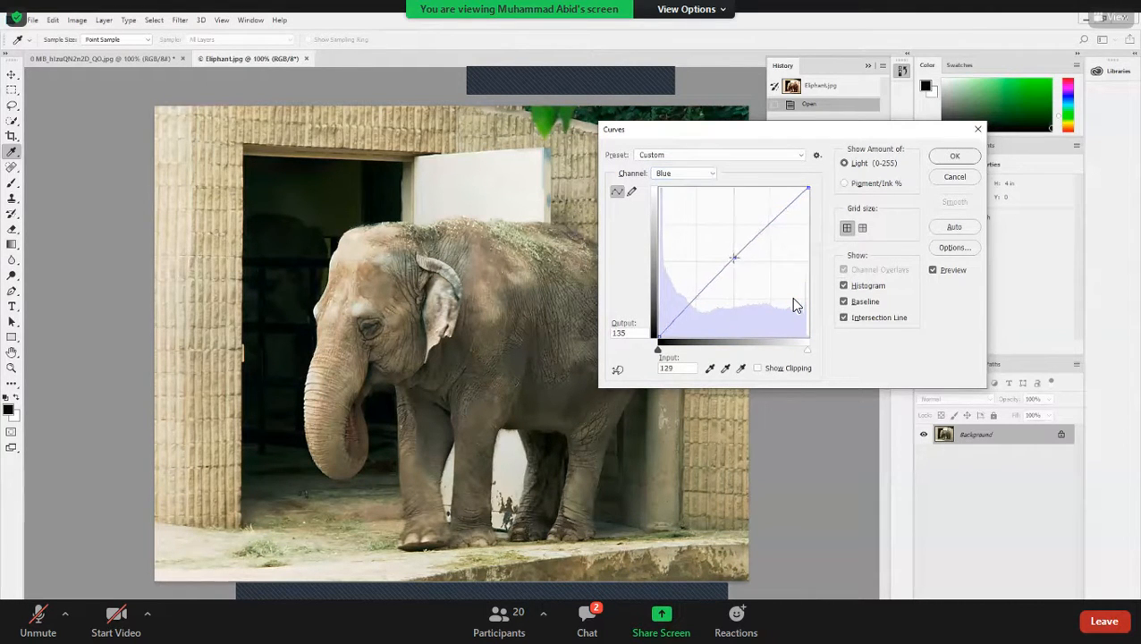
drag(735, 257, 733, 257)
double_click(638, 333)
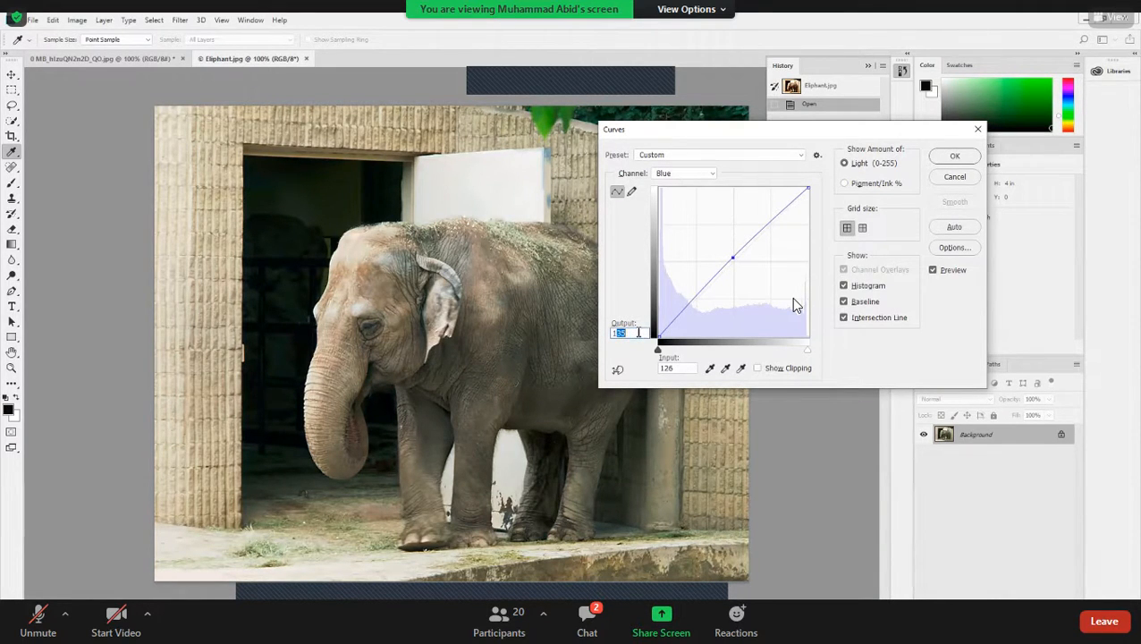
text(150)
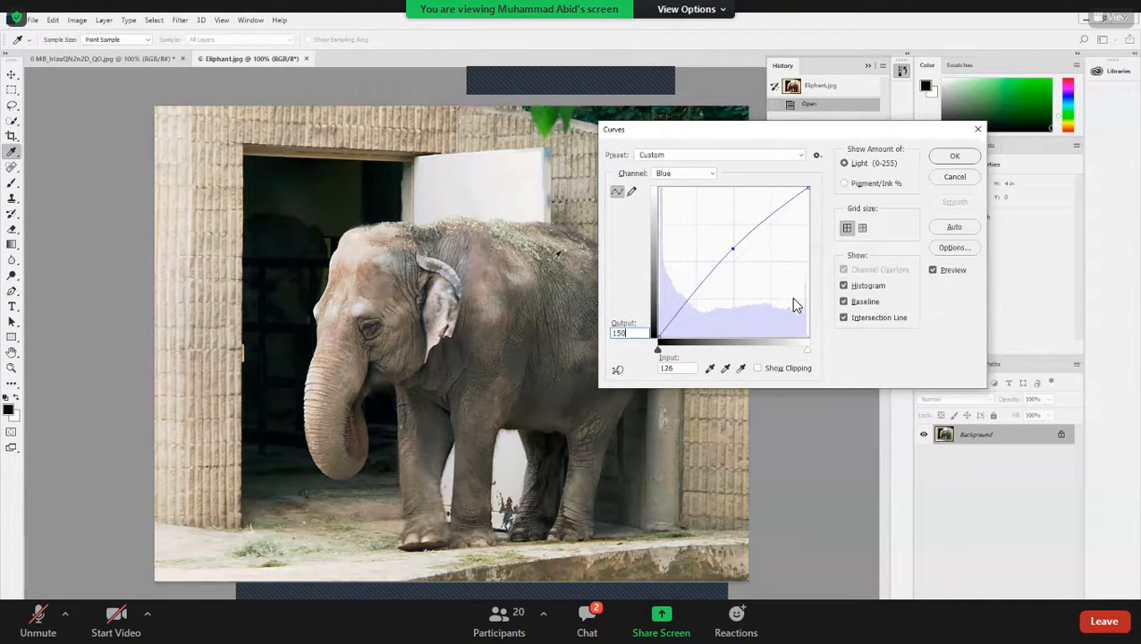
- Move the Curves window aside to reveal the photo, then return to the RGB composite curve
drag(698, 129, 780, 116)
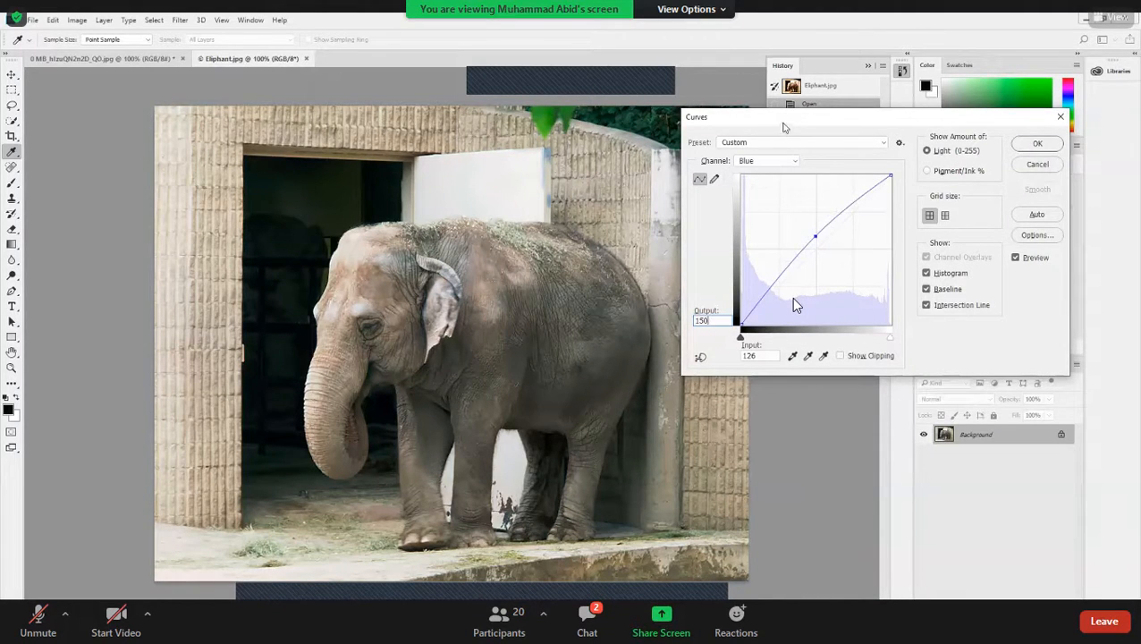
drag(784, 127, 721, 135)
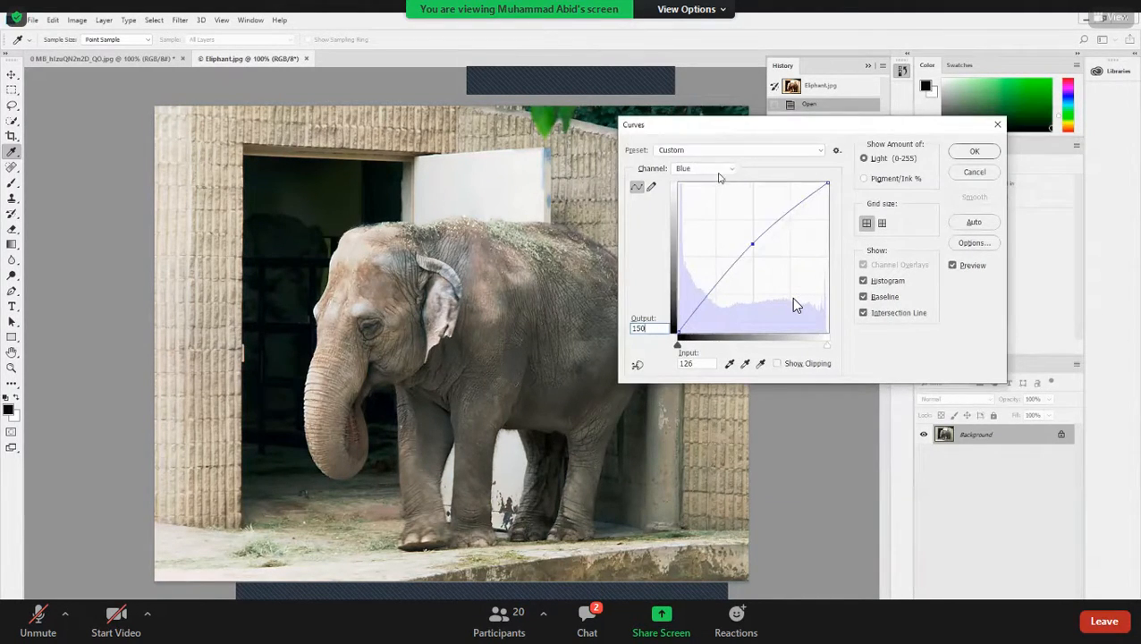
click(715, 170)
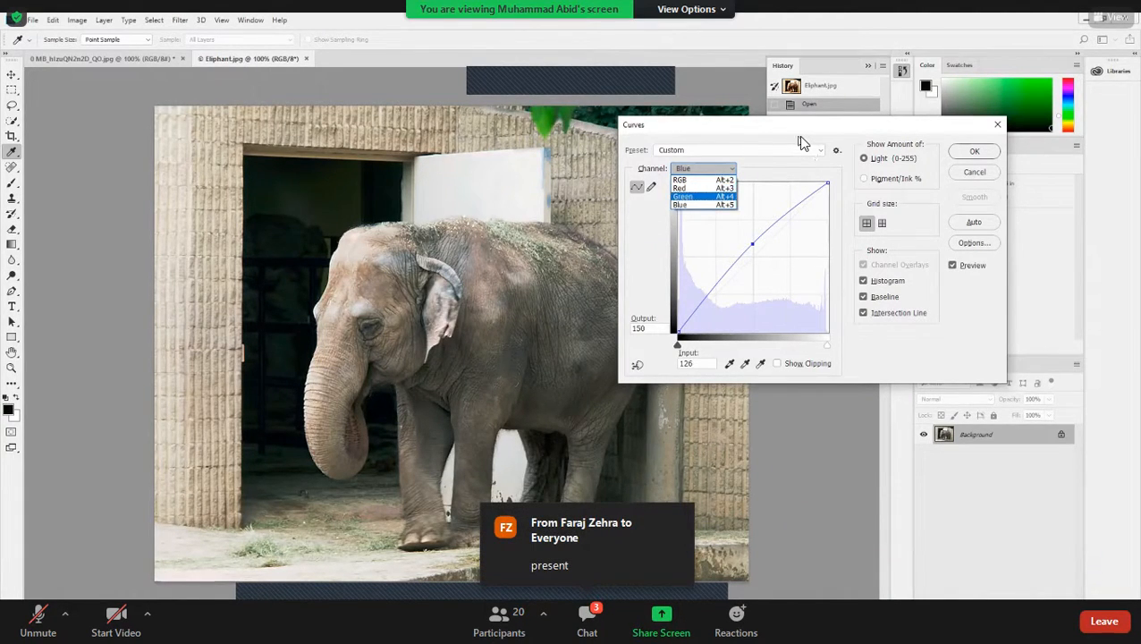
click(730, 205)
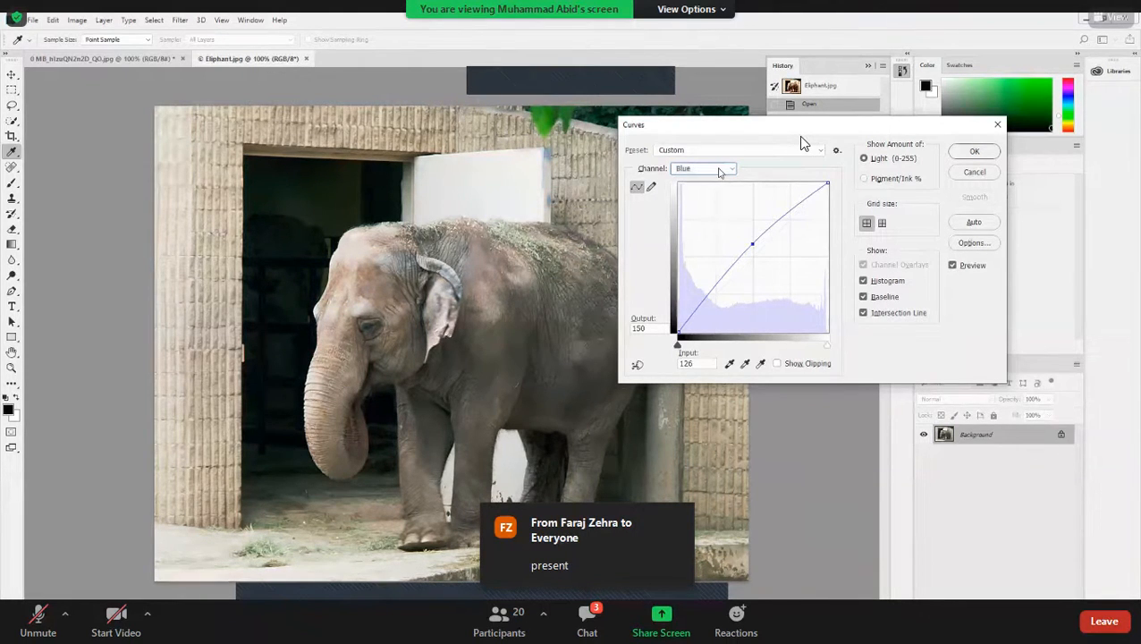
click(685, 169)
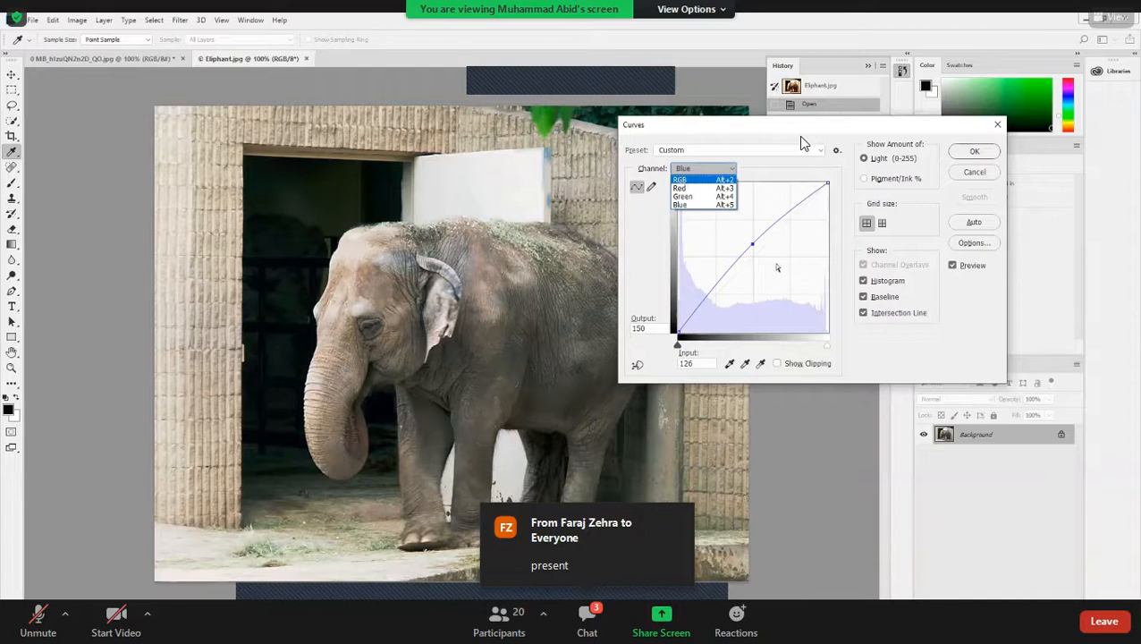
click(682, 180)
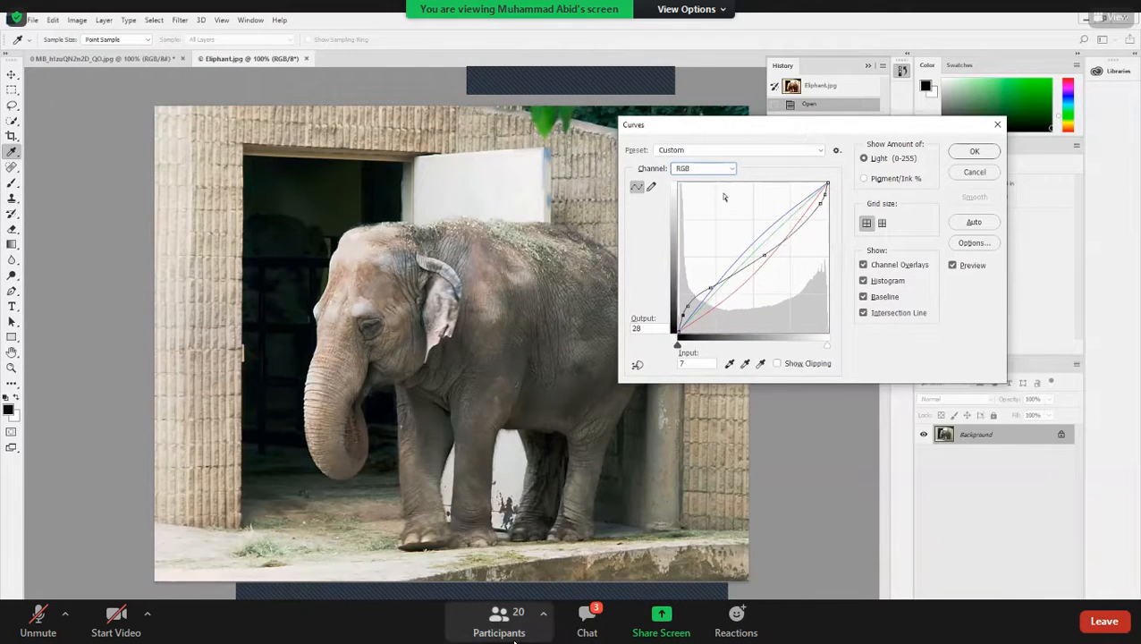
- Send a '<name> Present' attendance message in Zoom chat, then minimise it and return to Photoshop
click(581, 626)
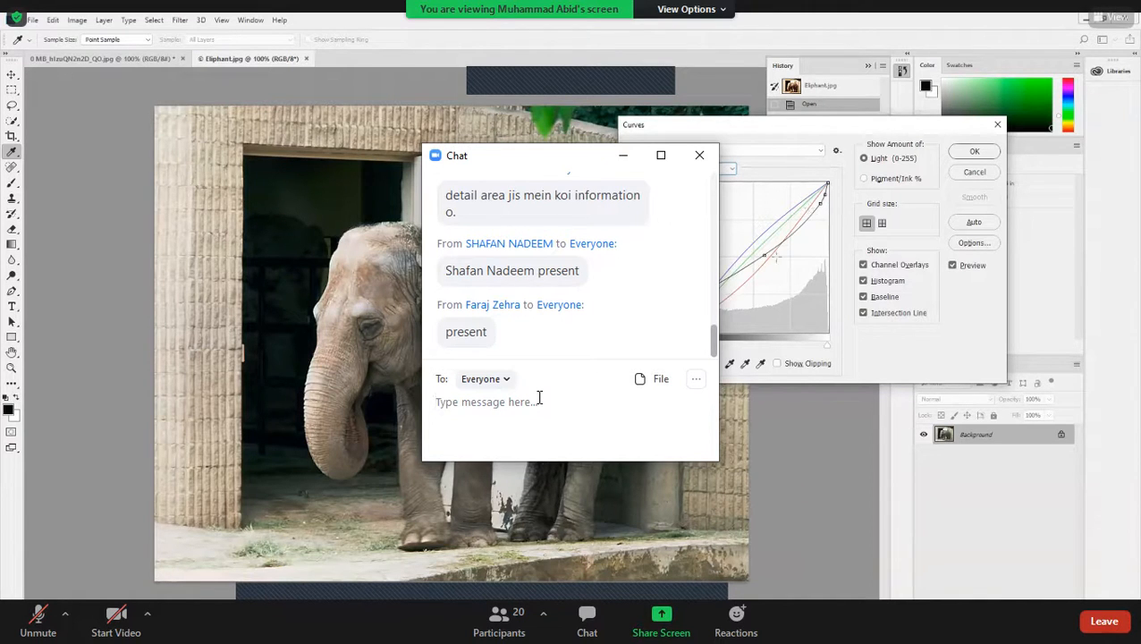
text(mah)
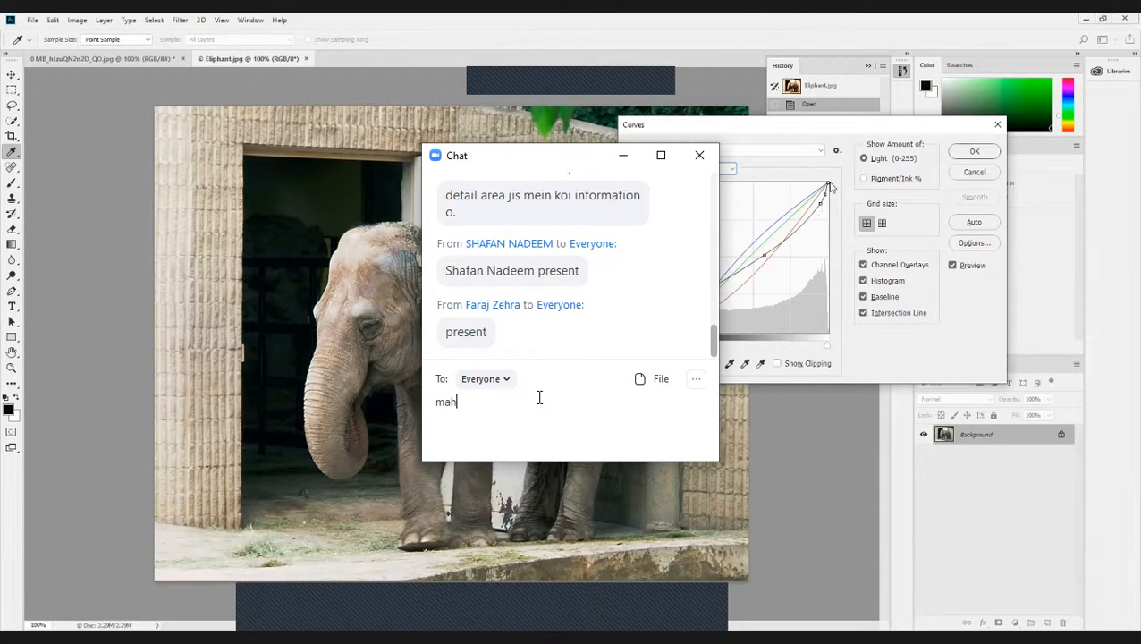
key(BackSpace)
key(BackSpace)
key(BackSpace)
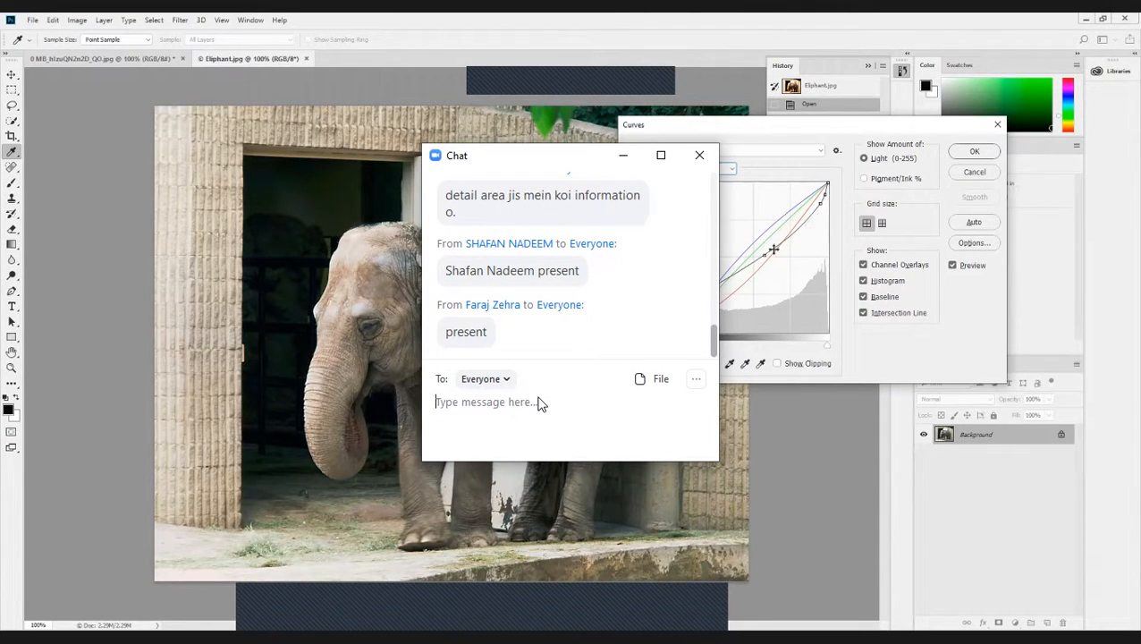
text(m)
key(BackSpace)
text(M)
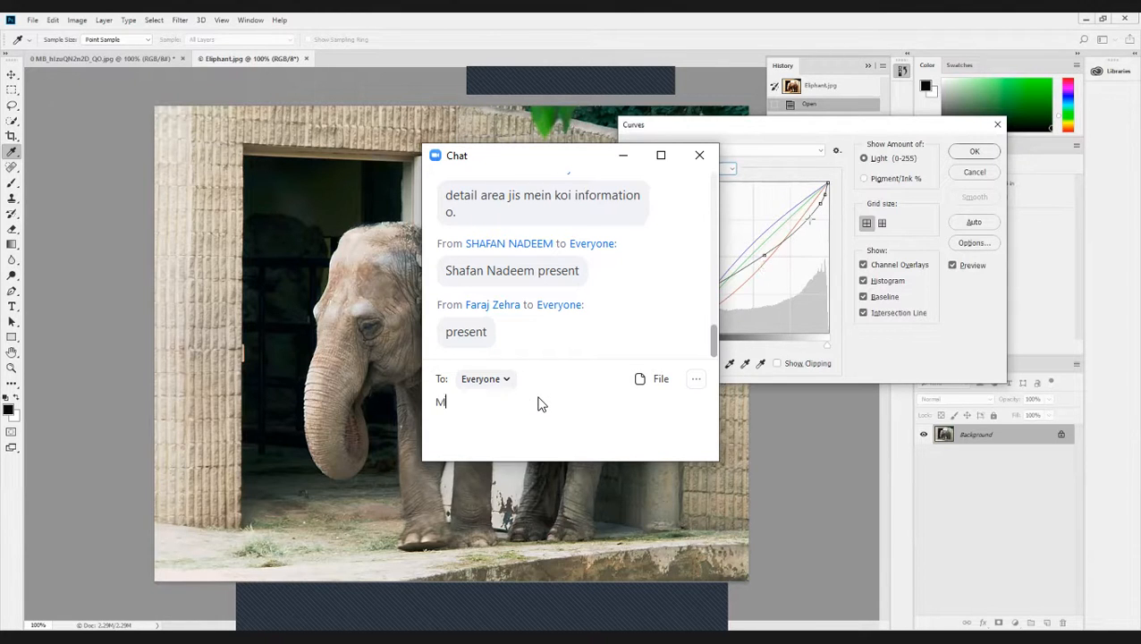
text(ah Jabeen Presen)
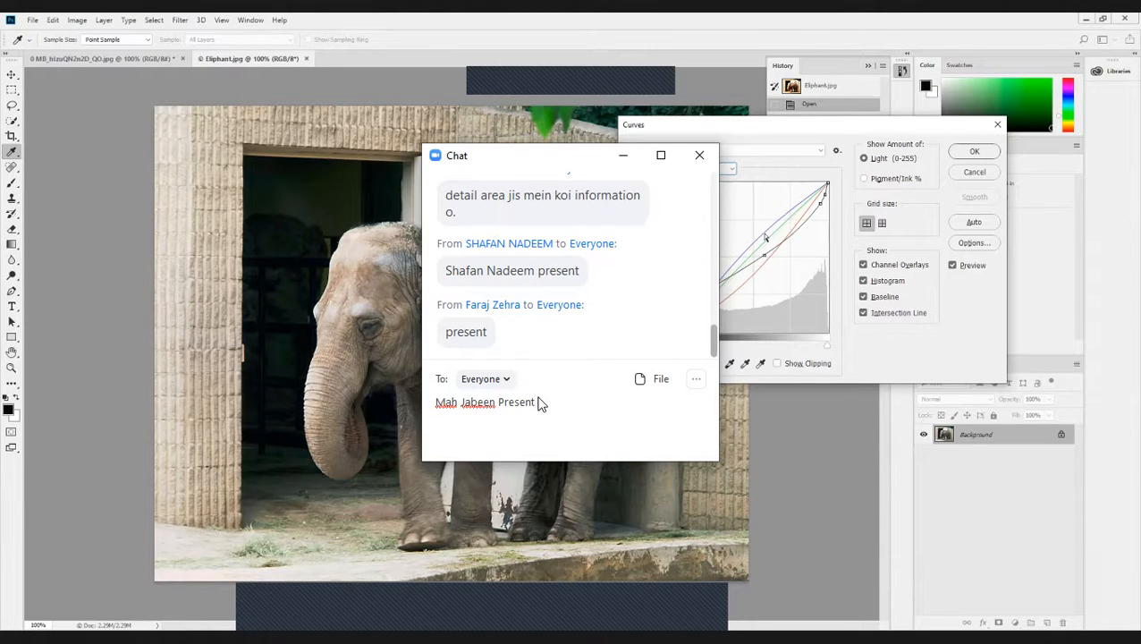
text(t)
key(Return)
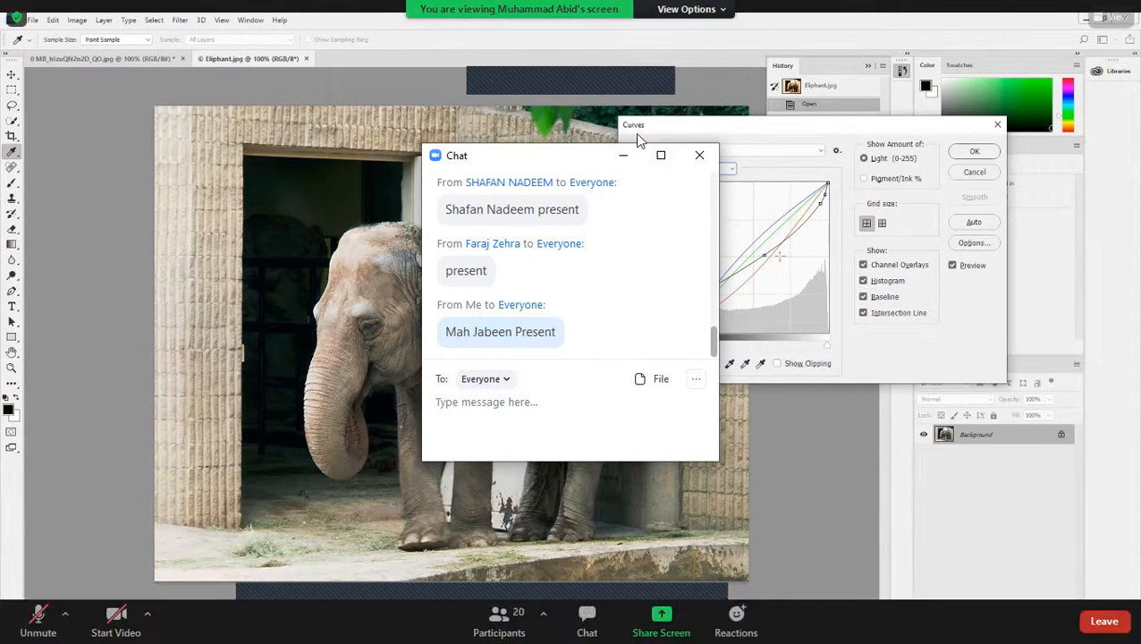
click(625, 156)
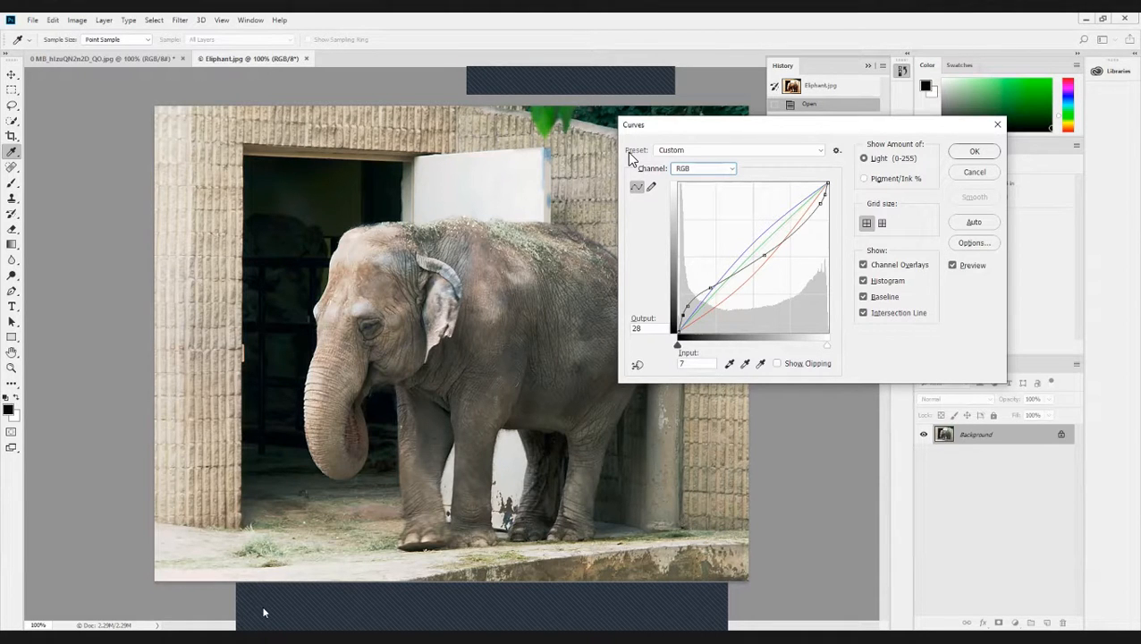
click(782, 251)
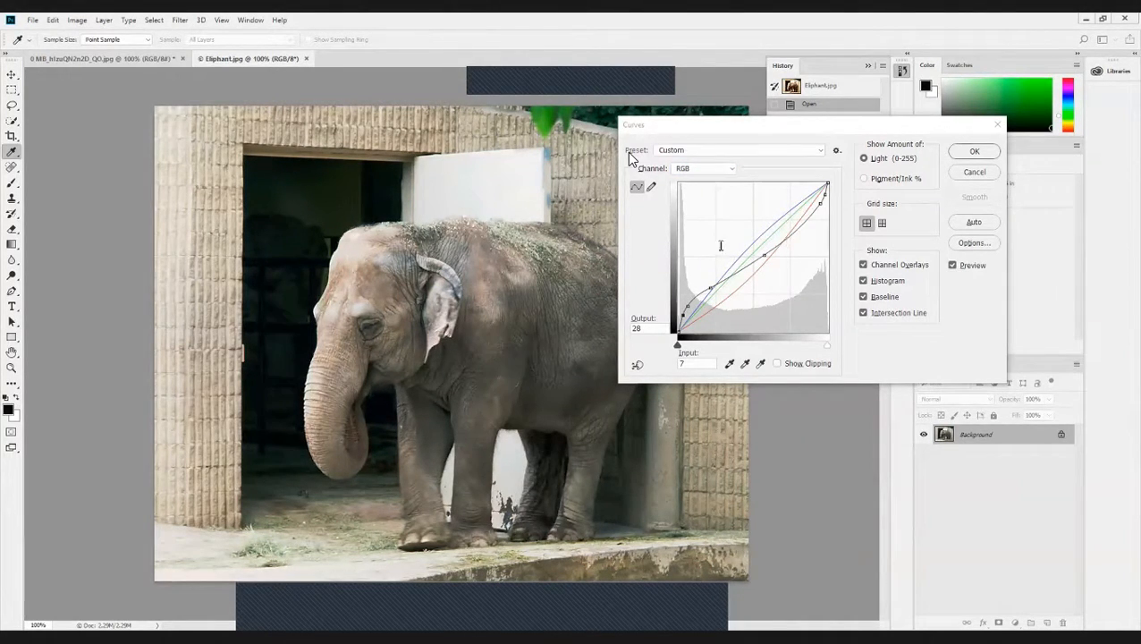
- Apply the combined Curves adjustment, then undo and redo it to compare before and after
click(969, 152)
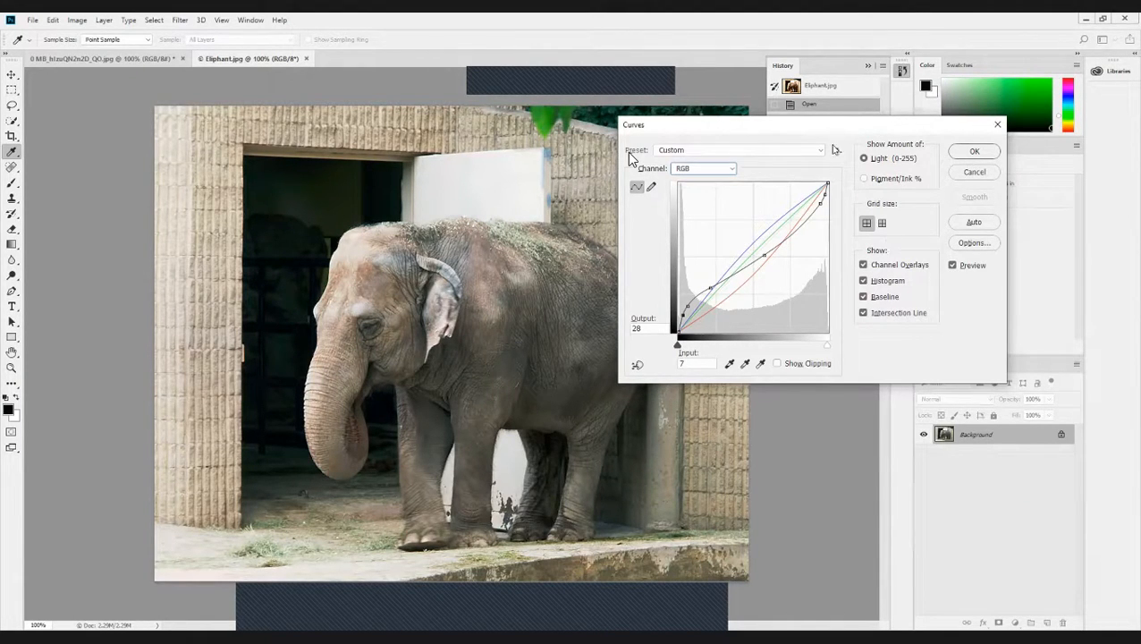
key(Return)
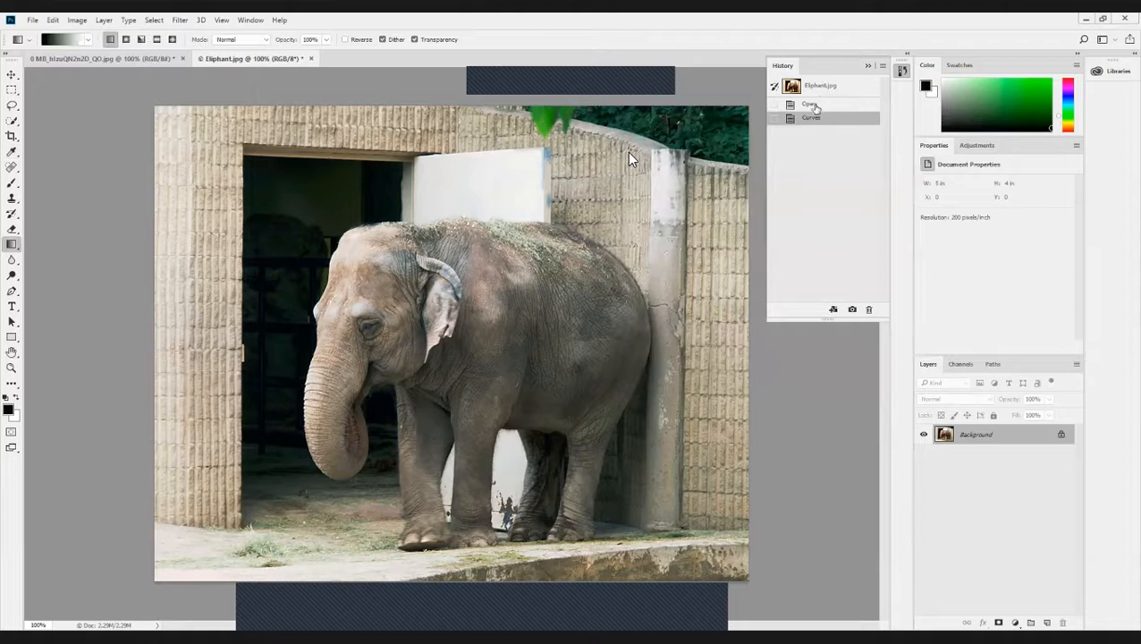
key(ctrl+z)
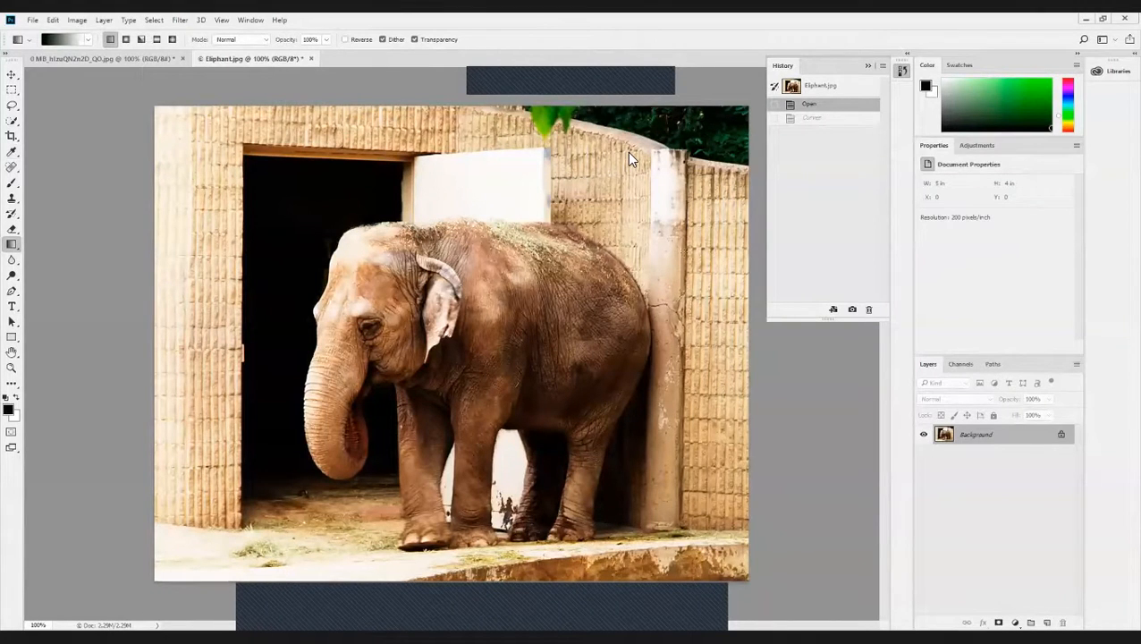
key(ctrl+z)
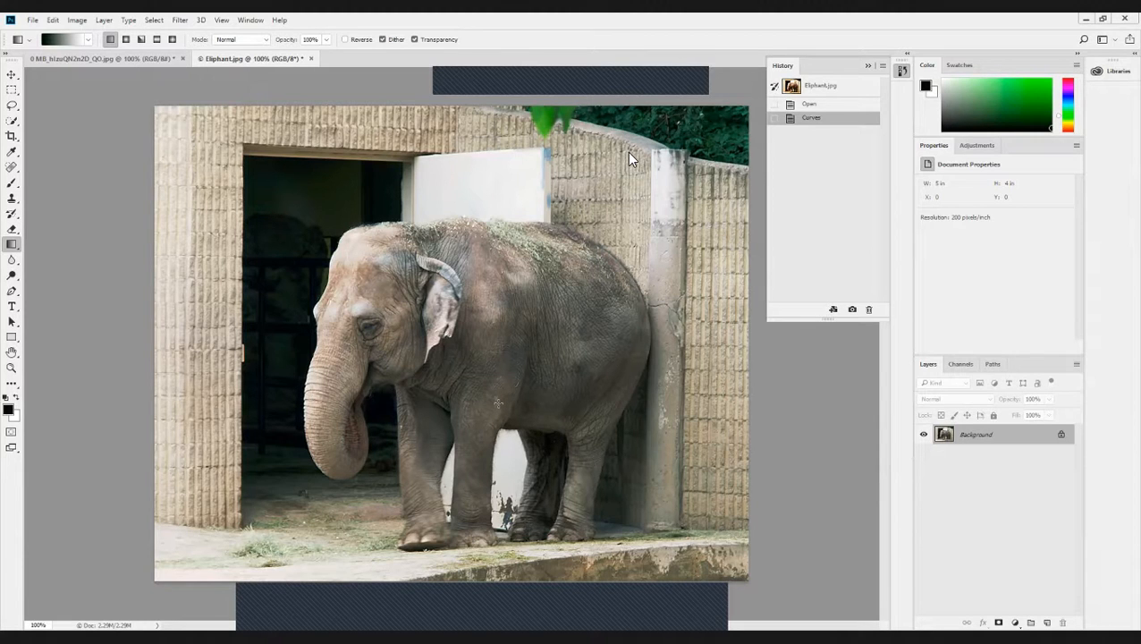
- Open Image > Adjustments > Hue/Saturation and cancel it without changes
click(70, 22)
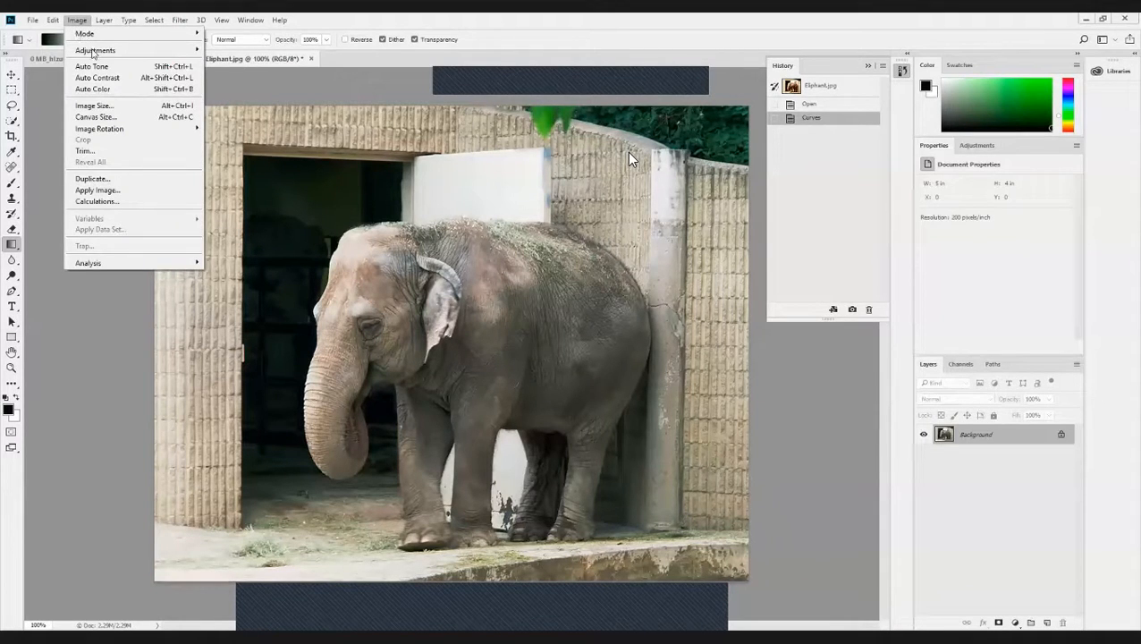
mouse_move(93, 51)
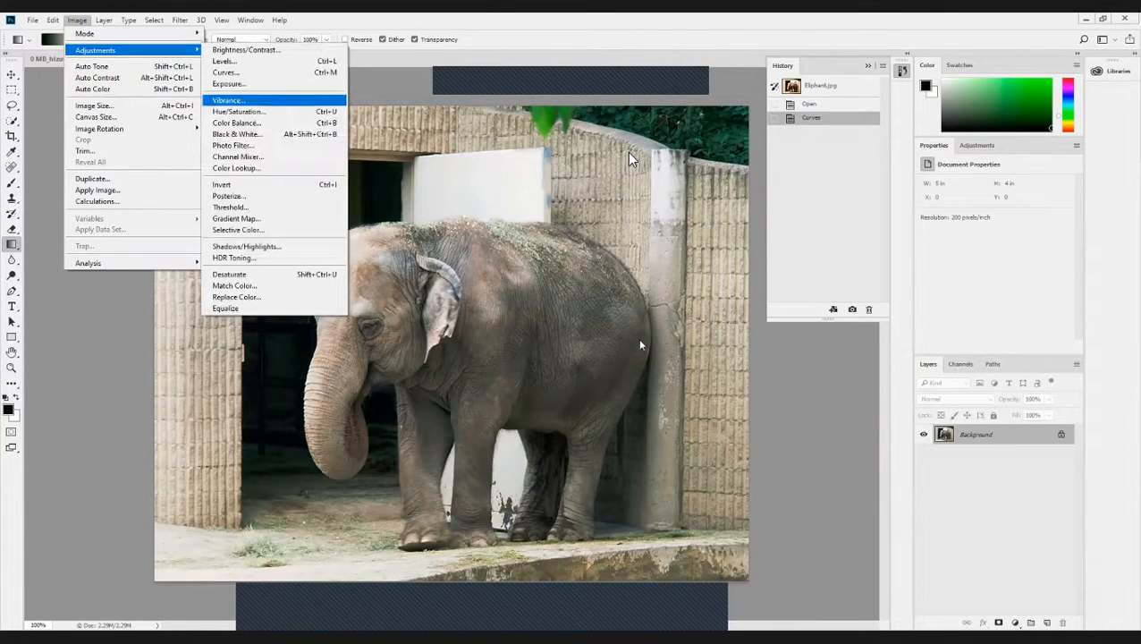
key(Return)
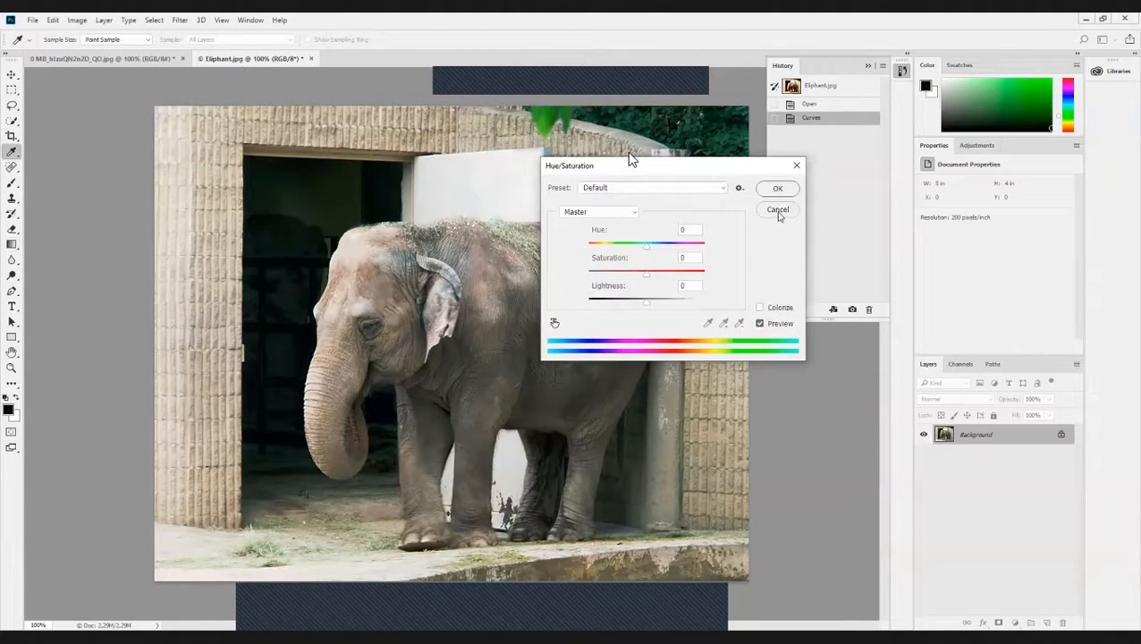
click(778, 211)
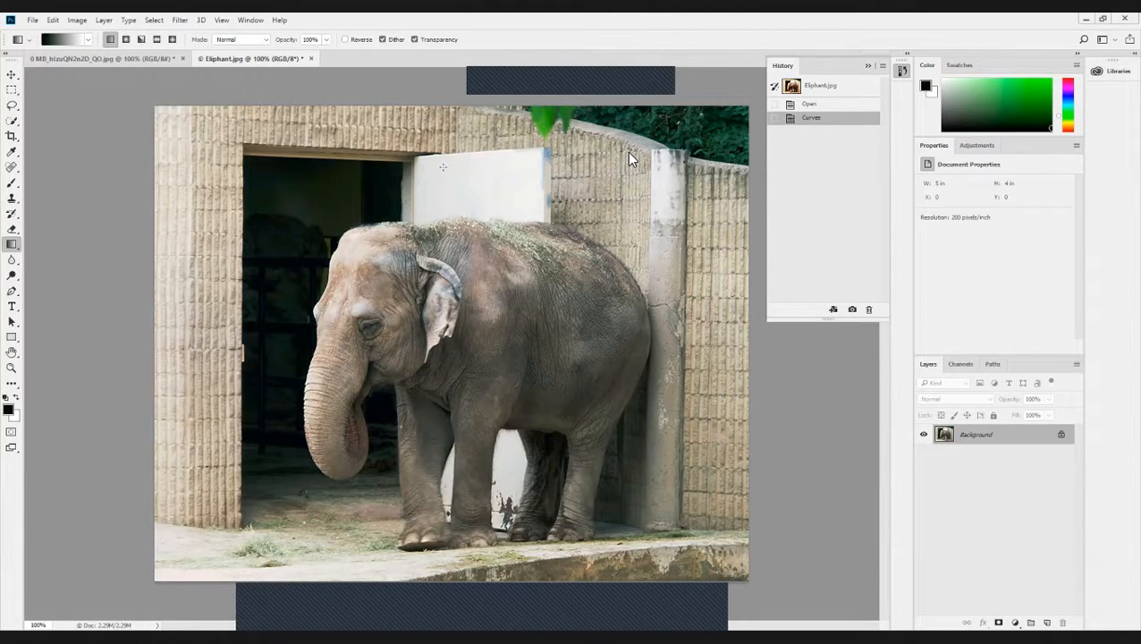
click(75, 21)
mouse_move(98, 51)
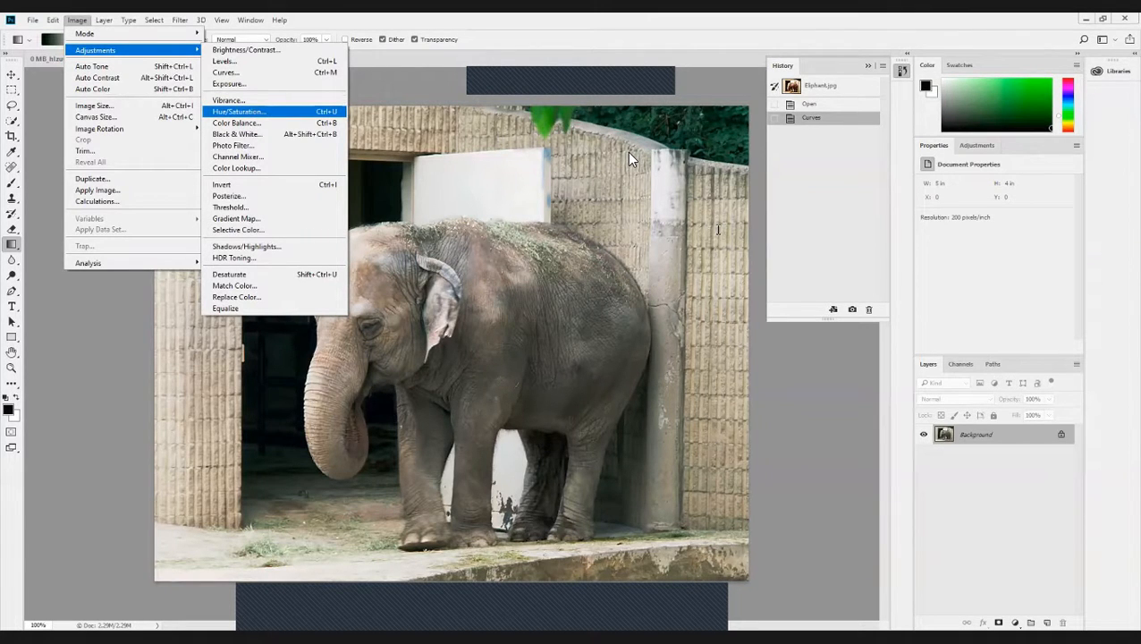
key(ctrl+u)
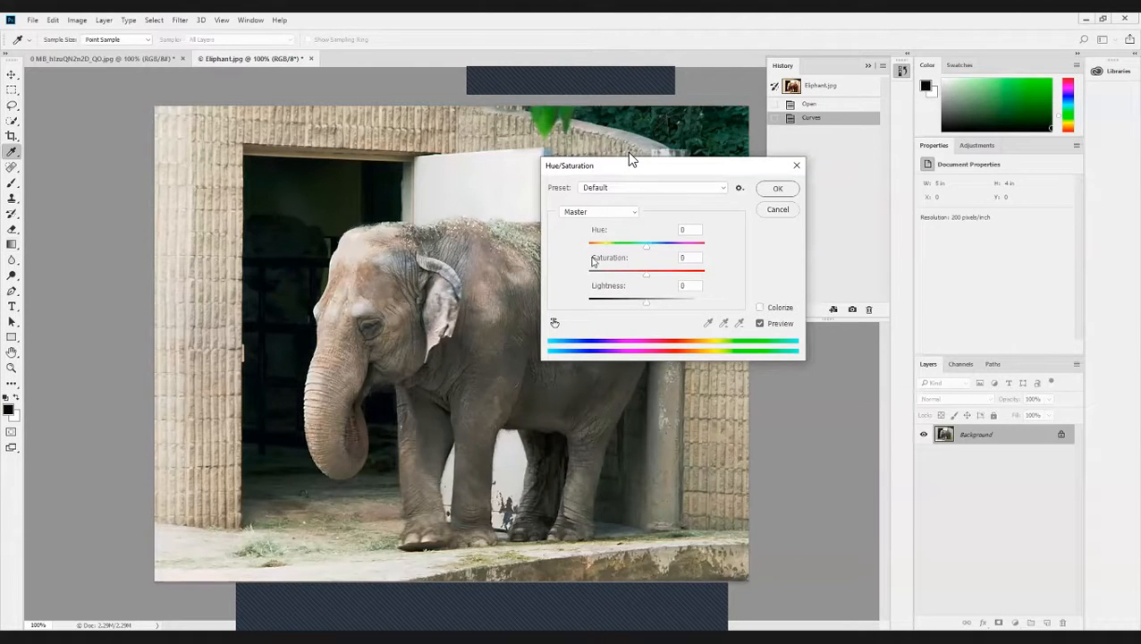
click(597, 212)
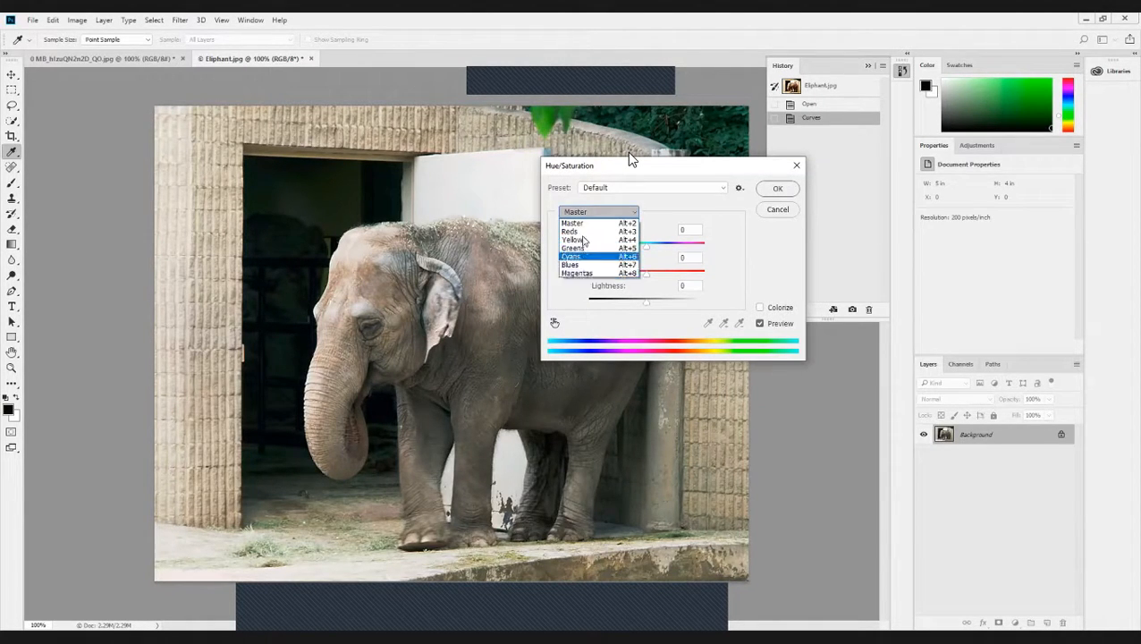
key(Up)
key(Up)
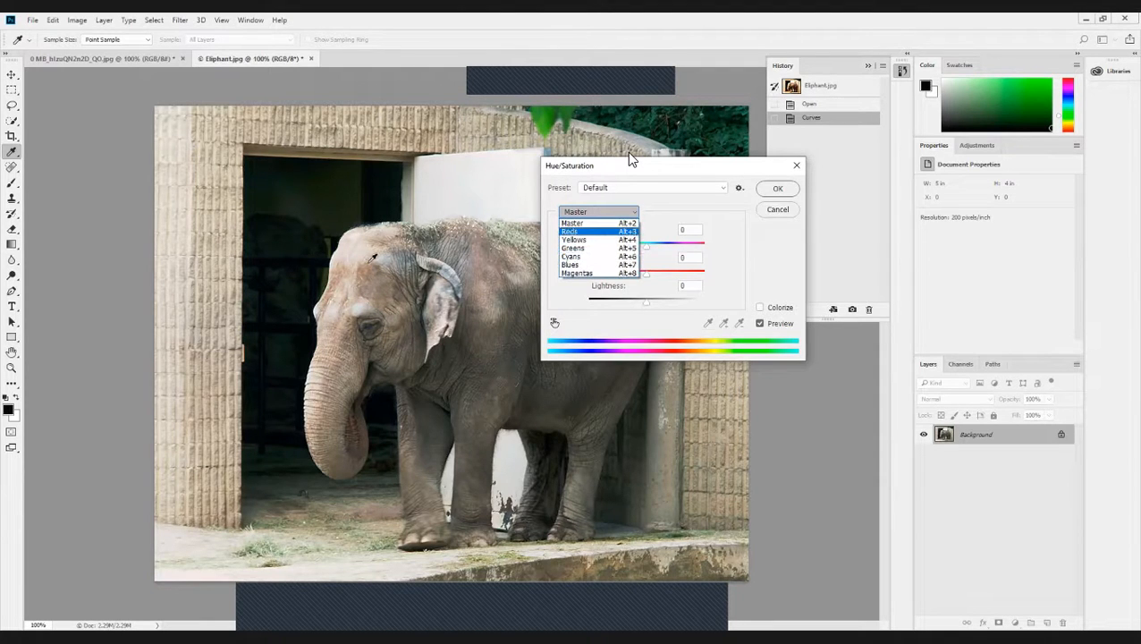
key(Return)
click(417, 261)
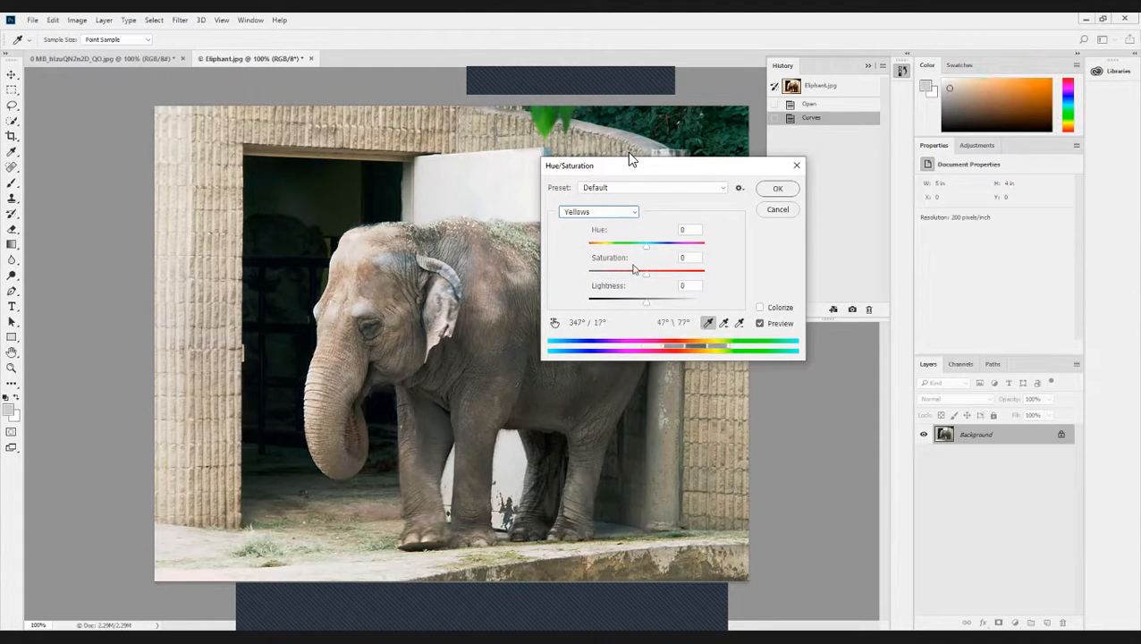
drag(645, 273, 495, 293)
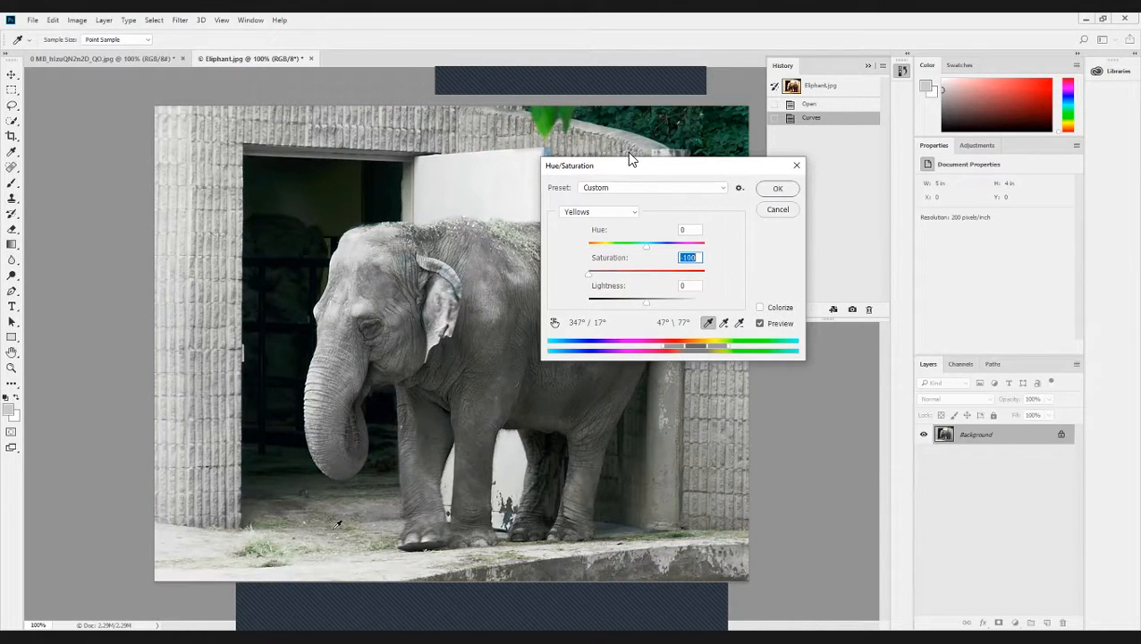
click(778, 209)
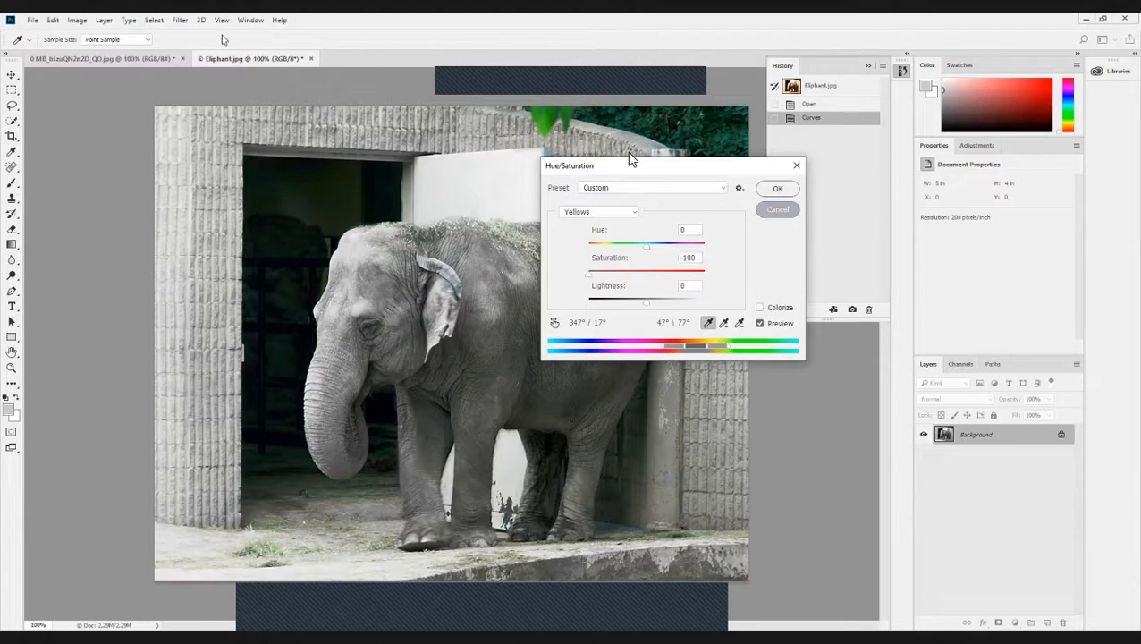
click(78, 20)
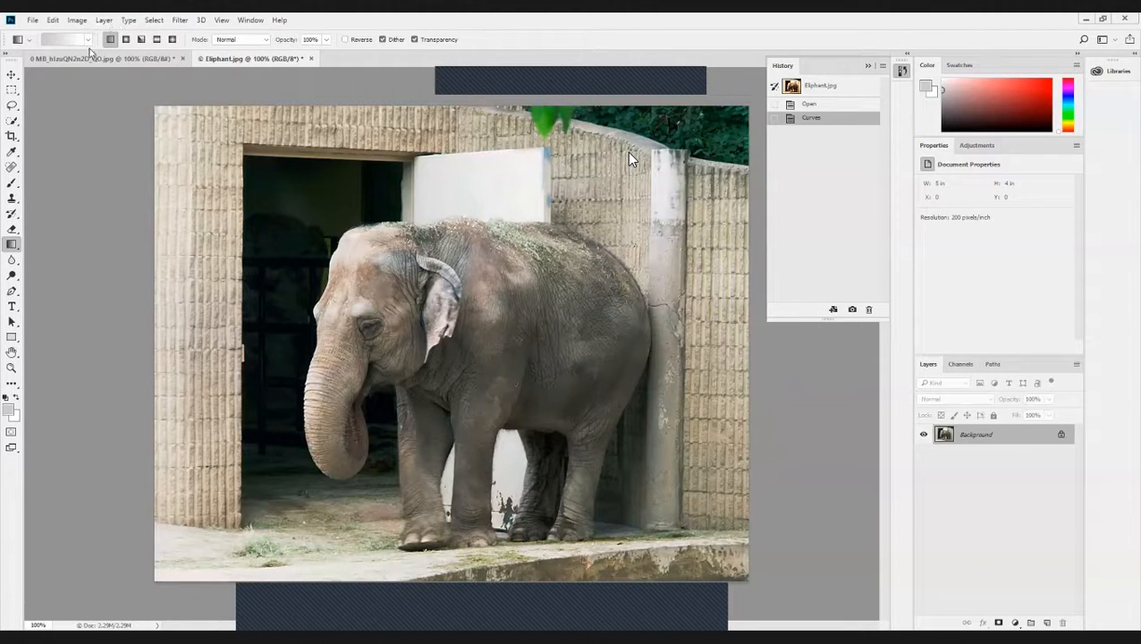
- Show the Image > Adjustments submenu over the elephant photo
mouse_move(229, 57)
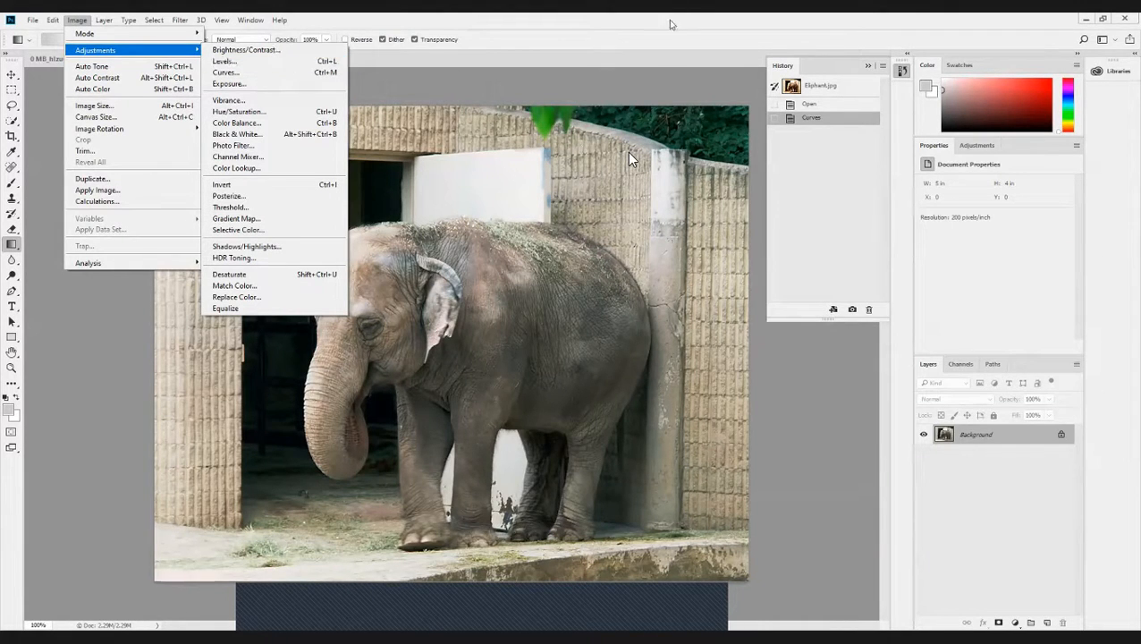
- Lasso the elephant, invert the selection to the background, and bring up Image > Adjustments
click(418, 177)
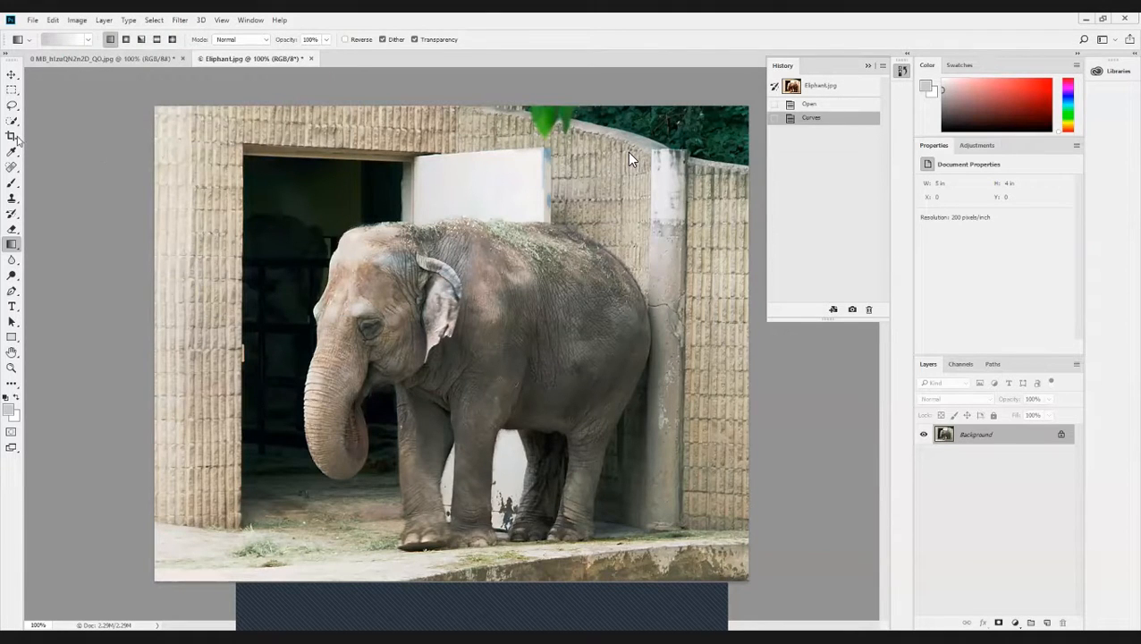
click(11, 105)
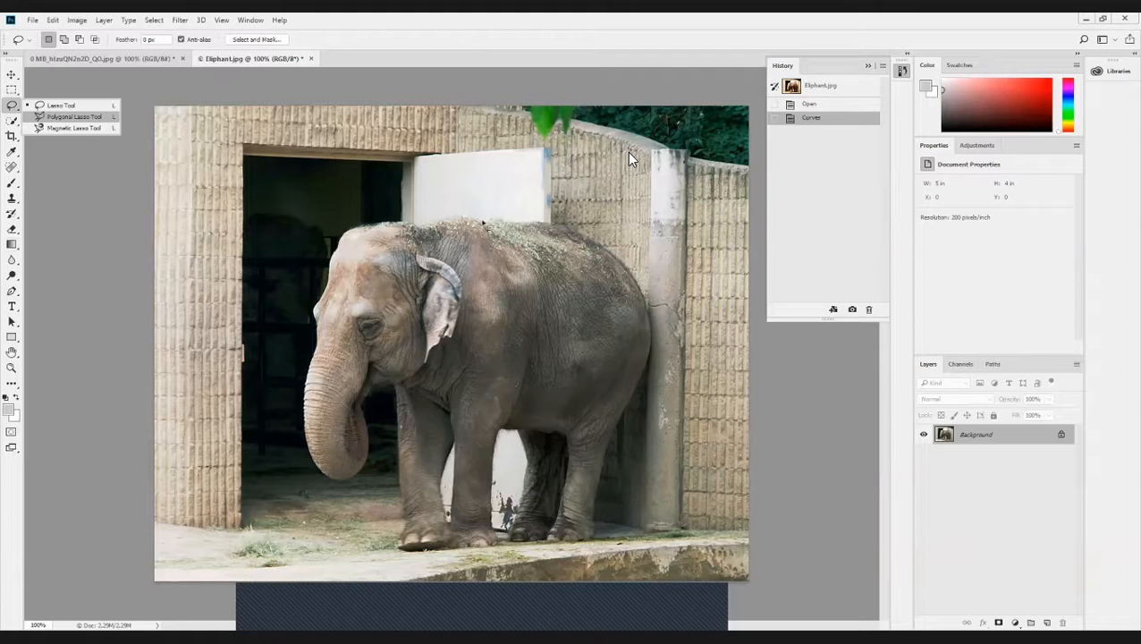
mouse_move(483, 221)
mouse_down()
mouse_move(353, 232)
mouse_move(312, 344)
mouse_move(309, 461)
mouse_move(333, 491)
mouse_move(369, 462)
mouse_move(389, 392)
mouse_move(401, 419)
mouse_move(398, 528)
mouse_move(422, 542)
mouse_move(448, 496)
mouse_move(442, 457)
mouse_move(462, 441)
mouse_move(457, 543)
mouse_move(499, 547)
mouse_move(459, 441)
mouse_move(497, 469)
mouse_move(511, 424)
mouse_move(519, 470)
mouse_move(502, 430)
mouse_move(606, 460)
mouse_move(641, 364)
mouse_move(642, 316)
mouse_move(623, 272)
mouse_move(584, 237)
mouse_move(501, 222)
mouse_up()
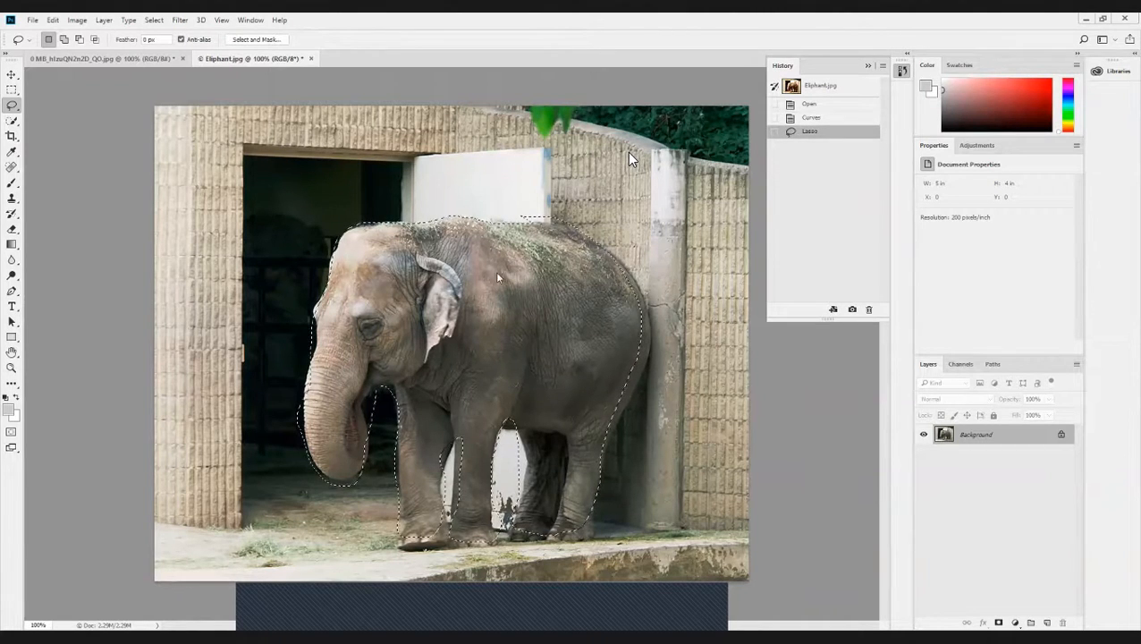
right_click(498, 278)
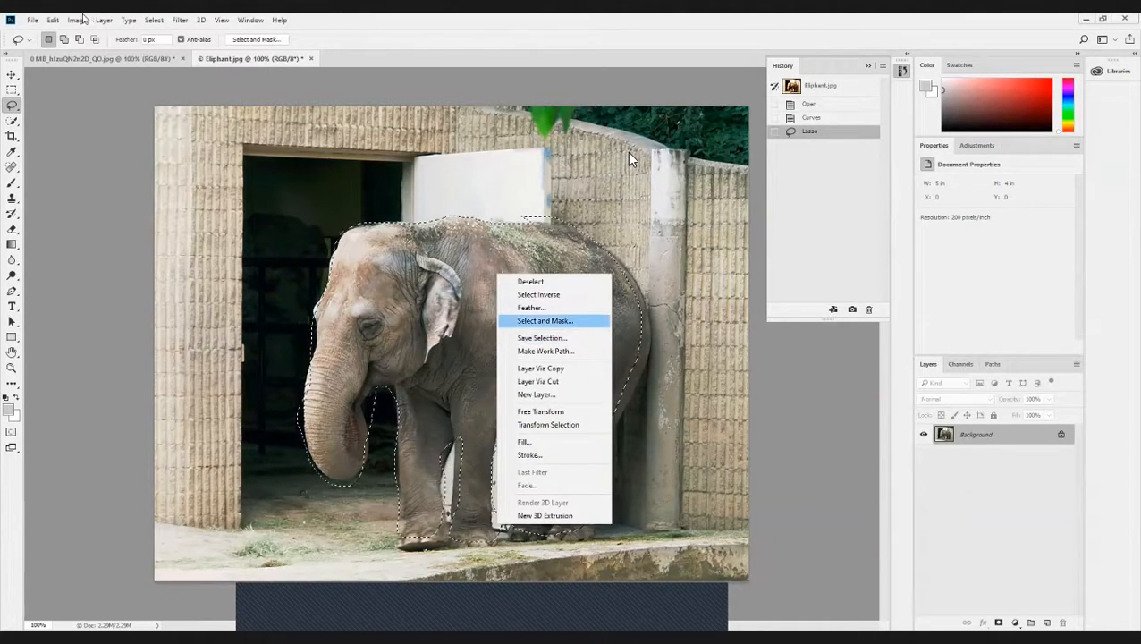
click(538, 294)
click(77, 20)
mouse_move(94, 50)
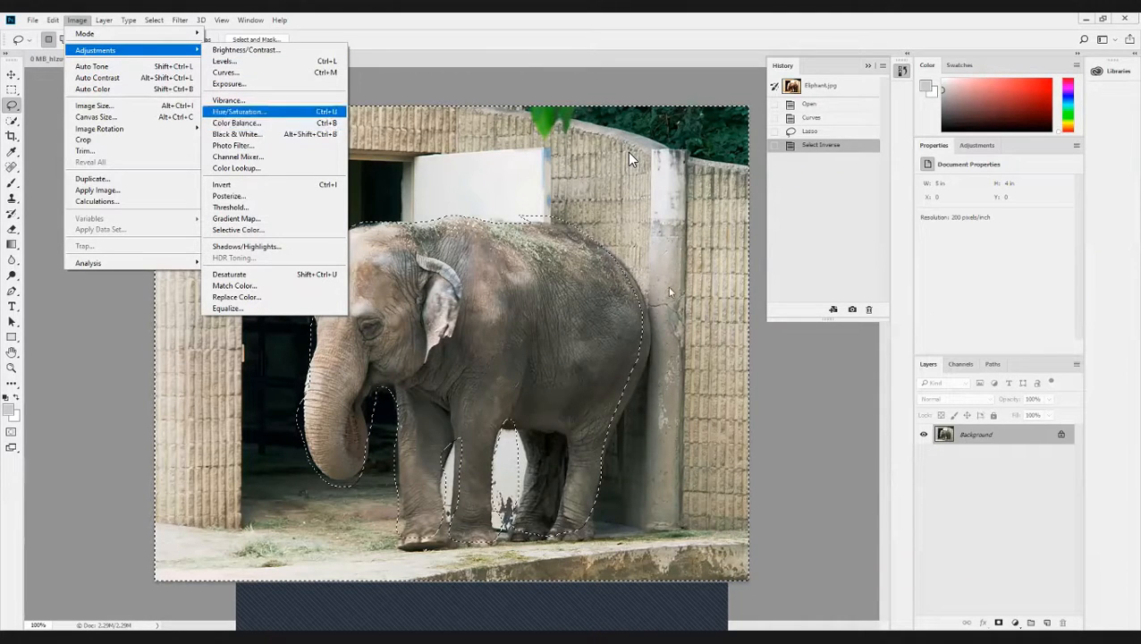
- Drop the background's Hue/Saturation saturation to -100, then deselect
click(239, 111)
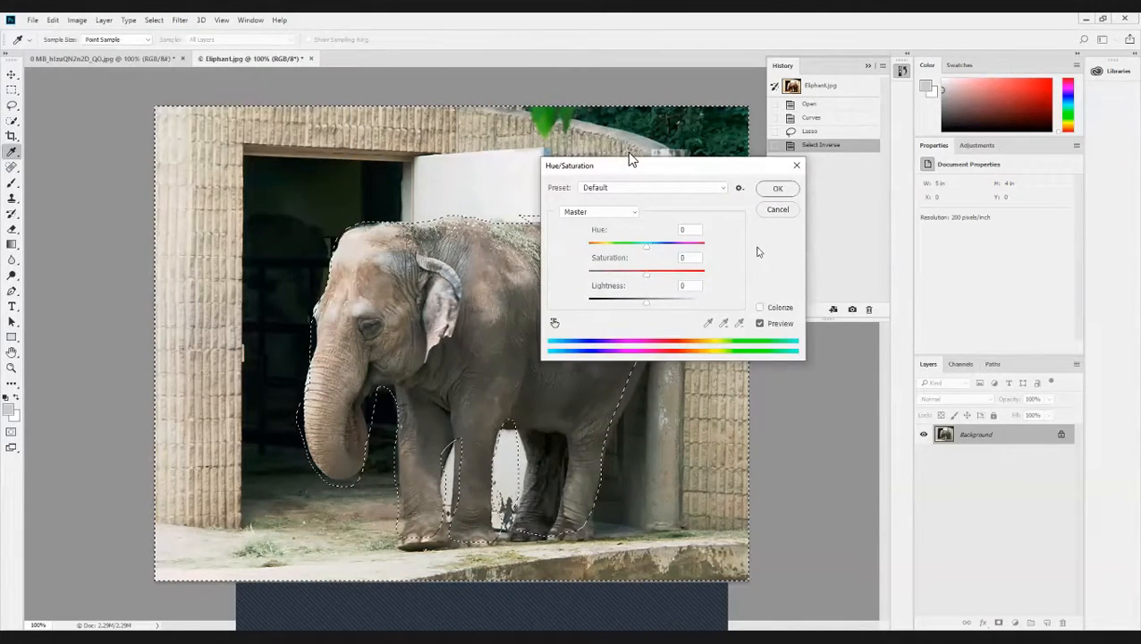
drag(646, 274, 590, 273)
key(Return)
key(ctrl+d)
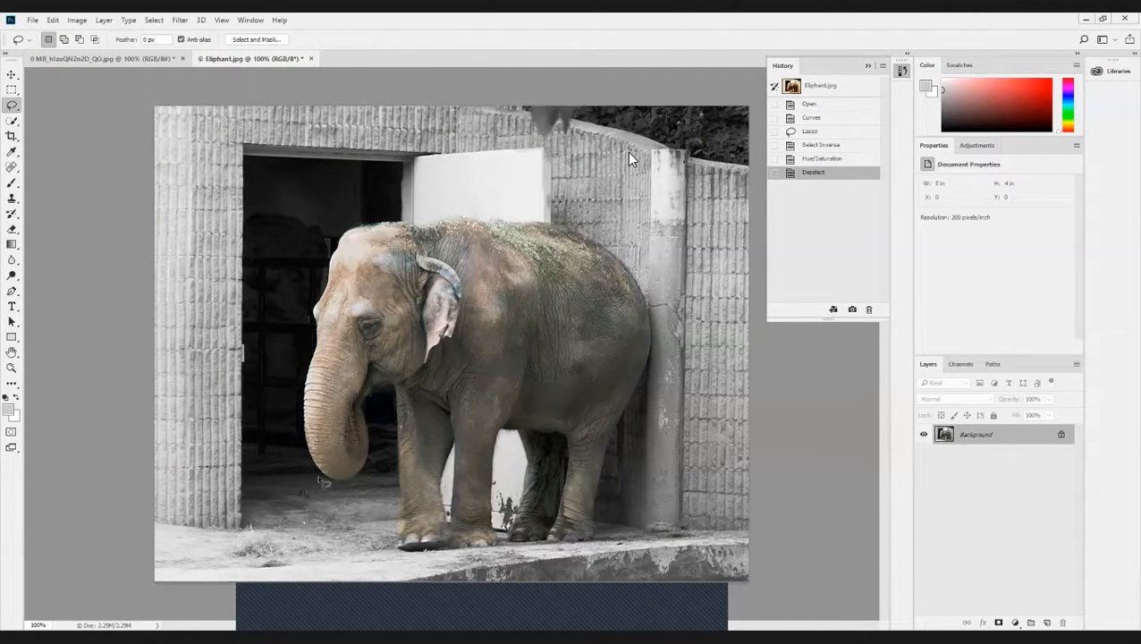
scroll(456, 463, up, 3)
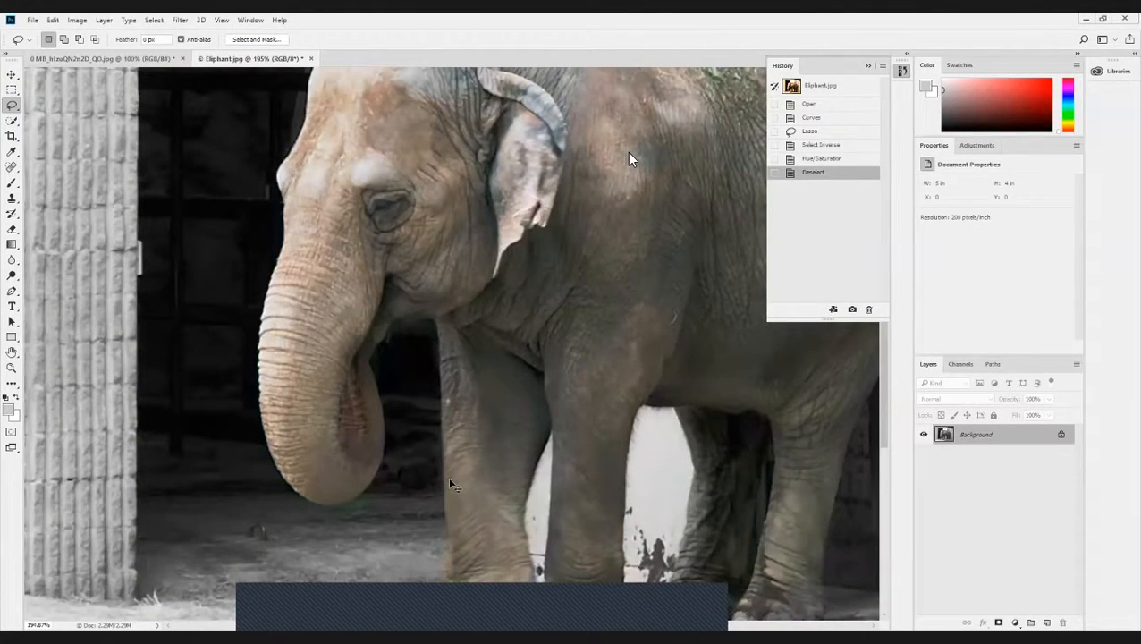
scroll(447, 477, up, 5)
scroll(738, 152, down, 10)
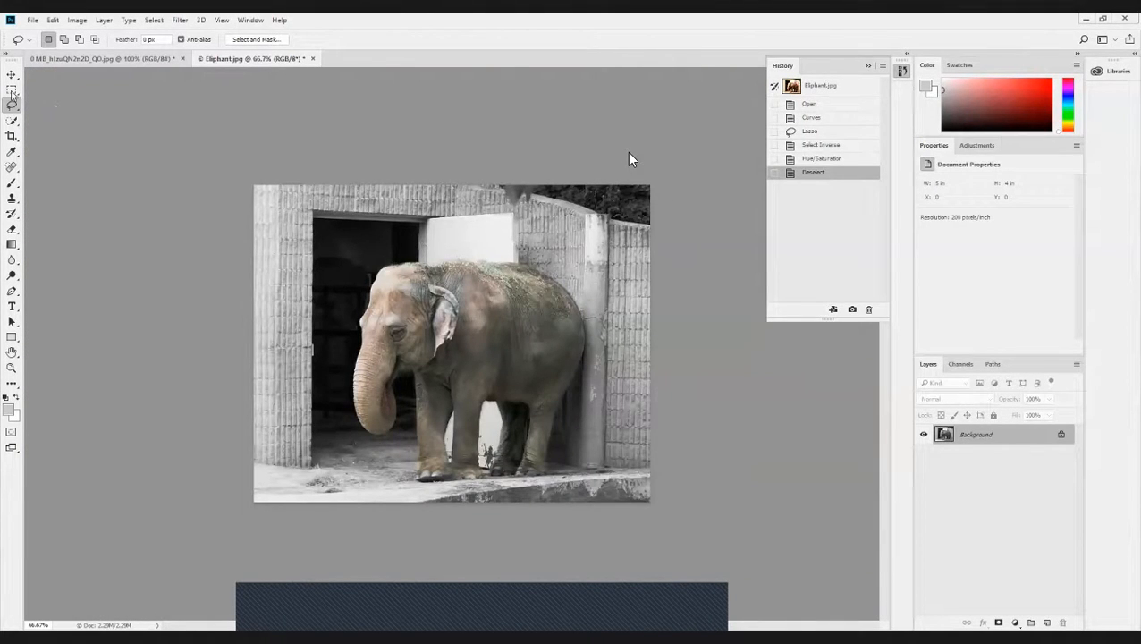
- Revert to the original Eliphant.jpg snapshot and marquee-select the photo's right half
click(820, 85)
key(m)
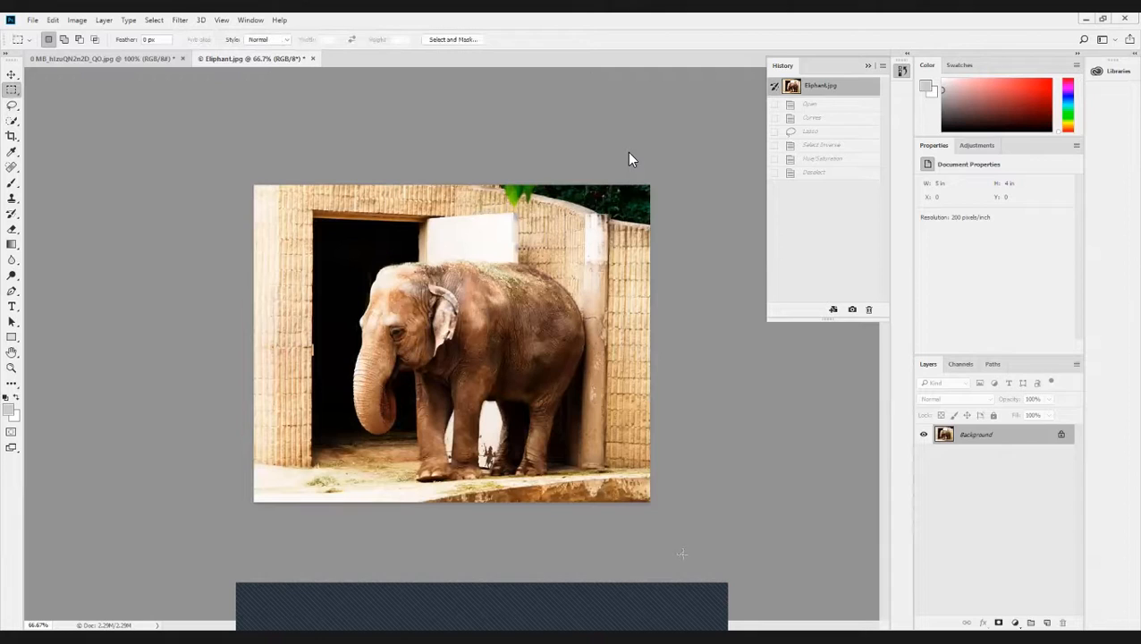
drag(656, 510, 453, 183)
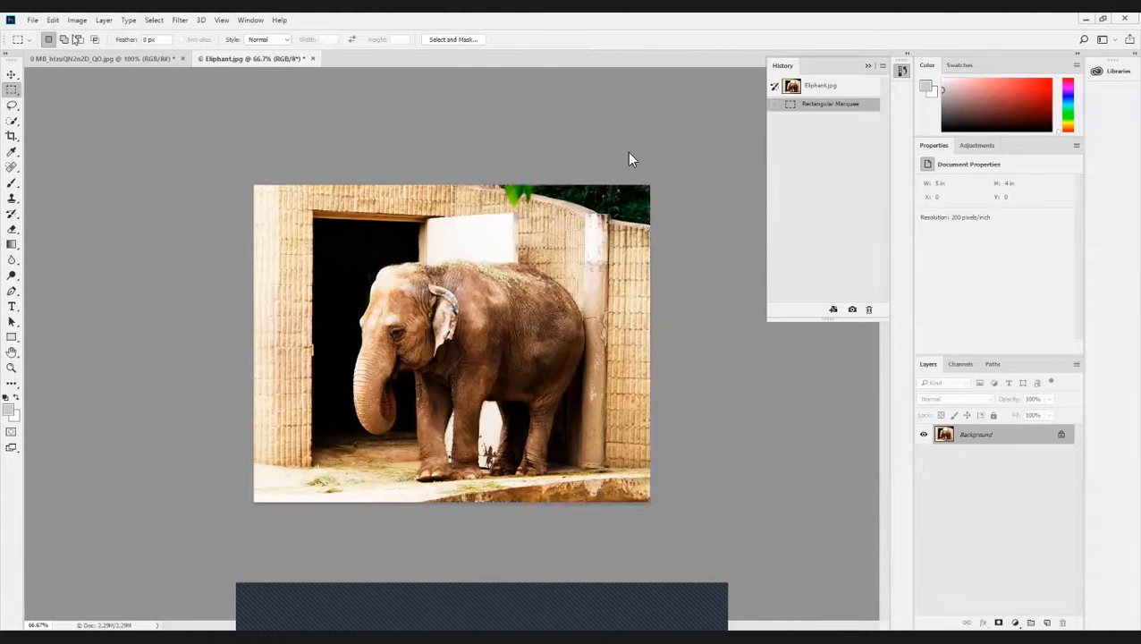
- Tint the selection with the Hue/Saturation Cyanotype preset (Hue 215, Saturation 25), then deselect
click(53, 20)
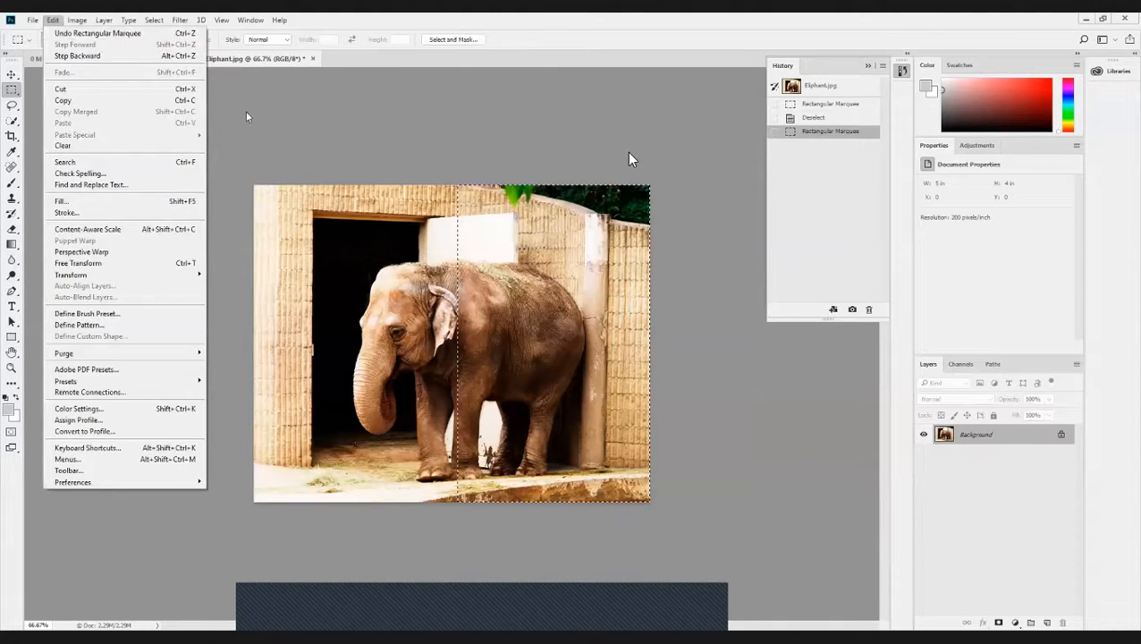
mouse_move(77, 20)
mouse_move(94, 50)
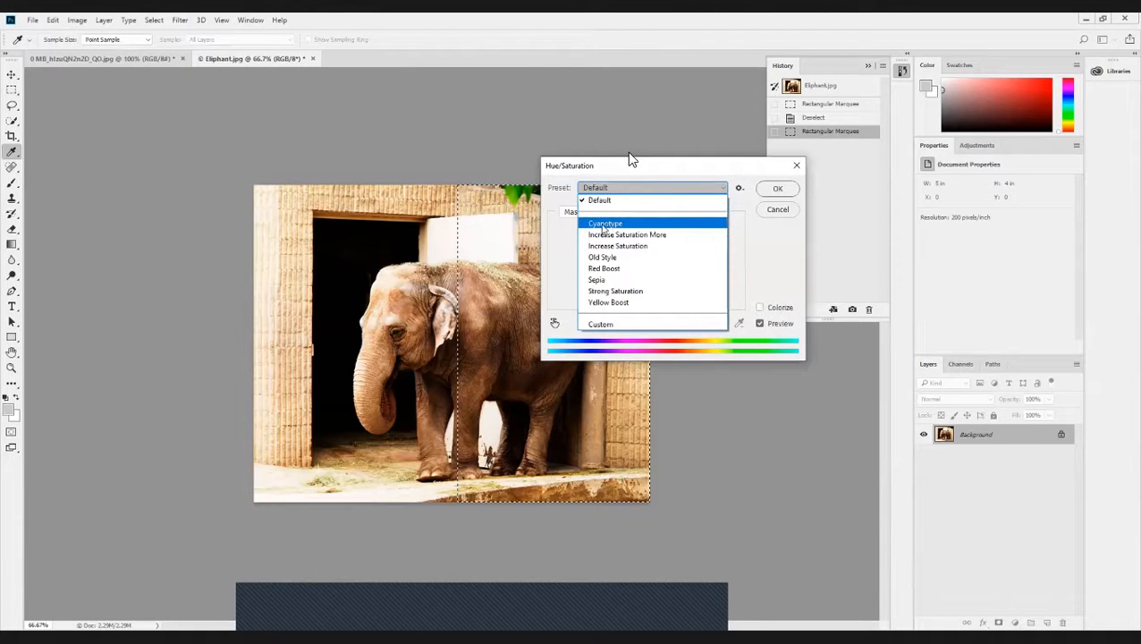
click(768, 193)
key(ctrl+d)
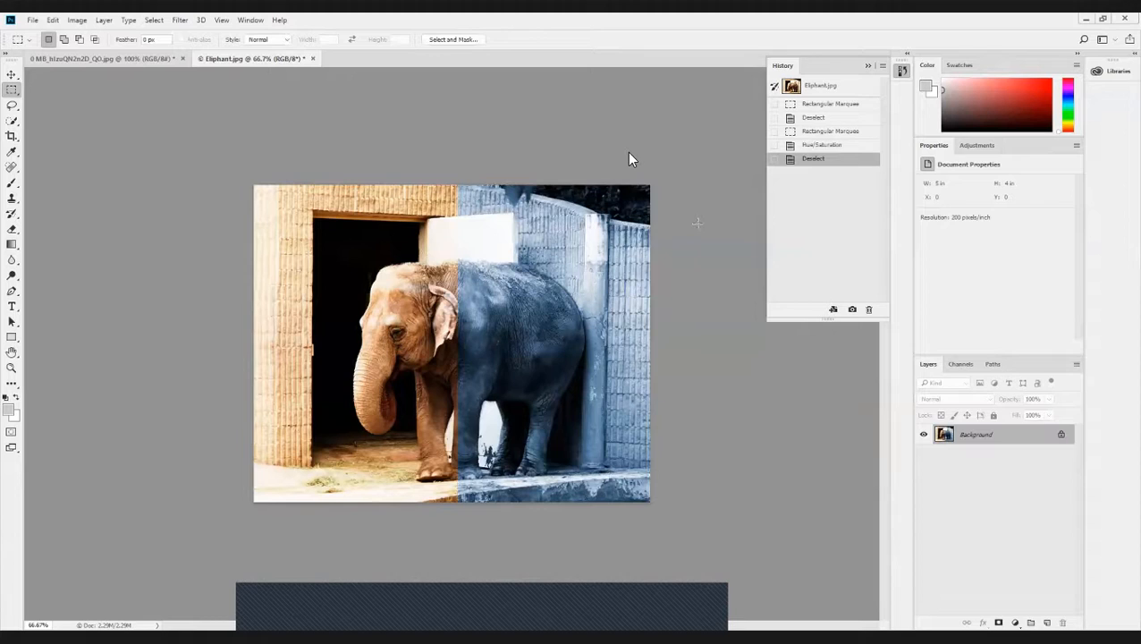